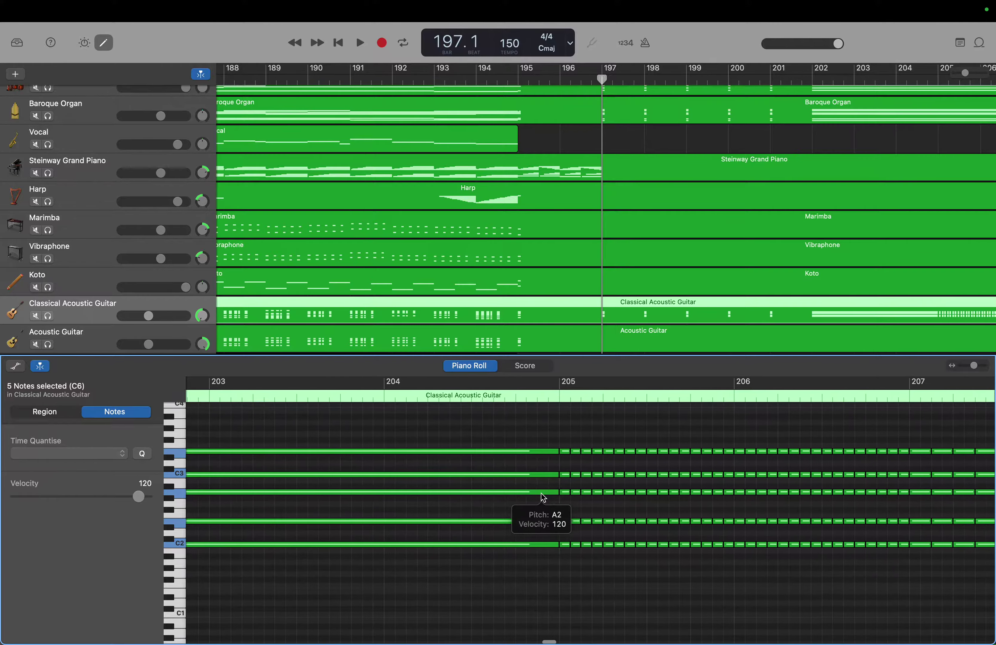
# Step: Thin the repeated chords in the first half of bar 207 to a rising C2, E2, A2, E3 eighth-note figure
pyautogui.hscroll(5, 543, 497)
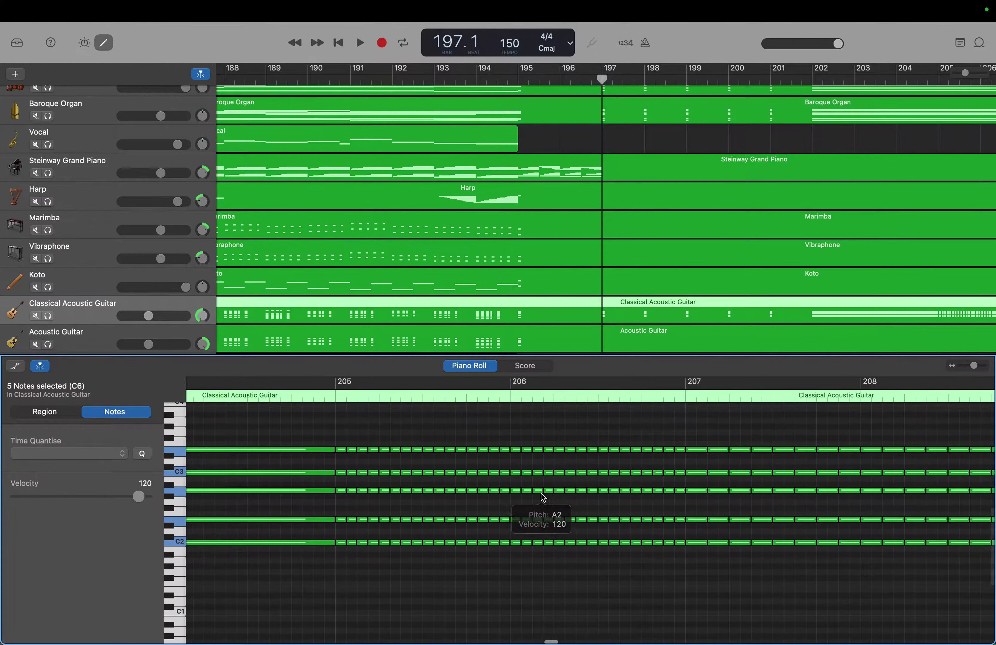
pyautogui.hscroll(3, 543, 497)
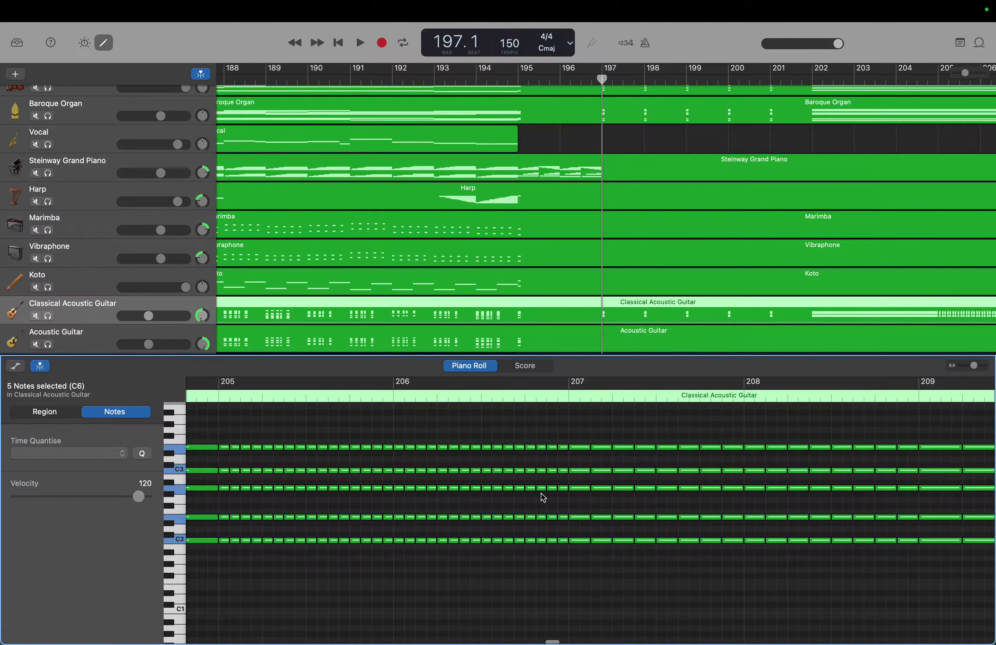
pyautogui.scroll(1, 543, 497)
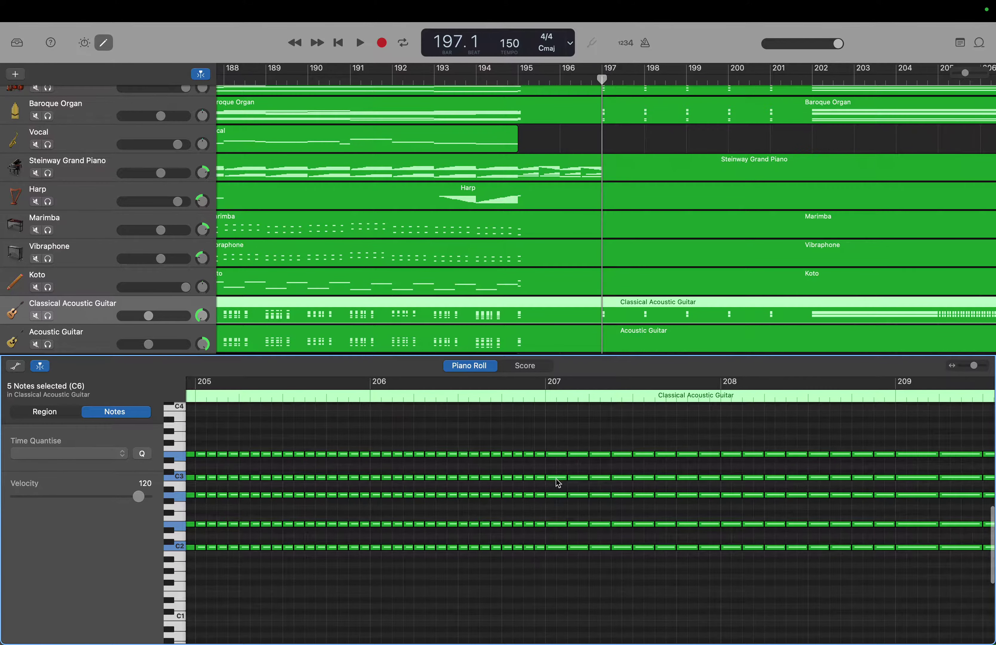
pyautogui.moveTo(556, 446); pyautogui.dragTo(555, 534)
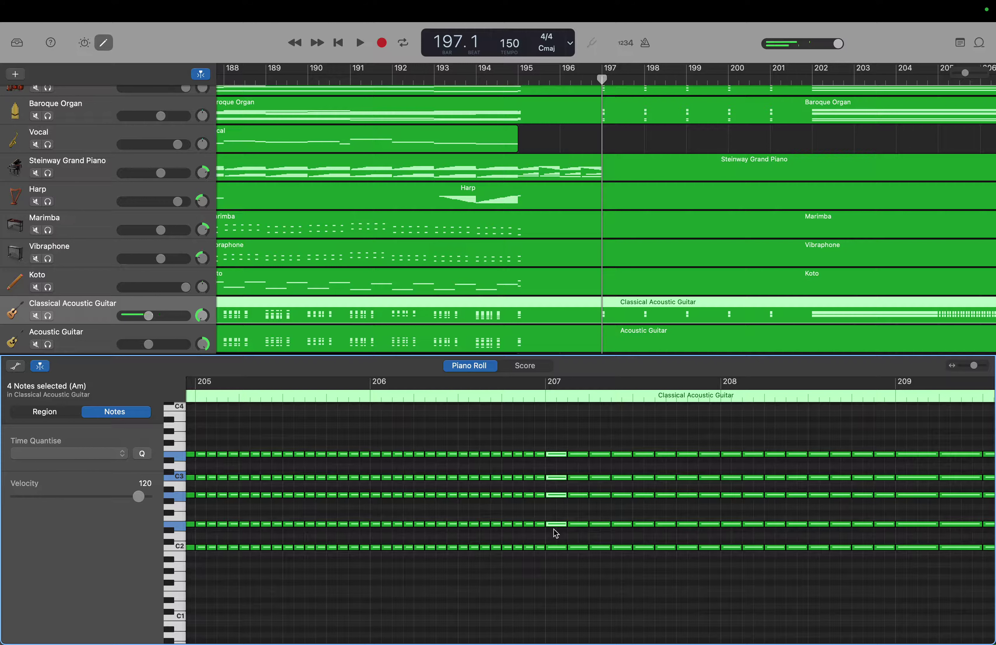
pyautogui.press('Delete')
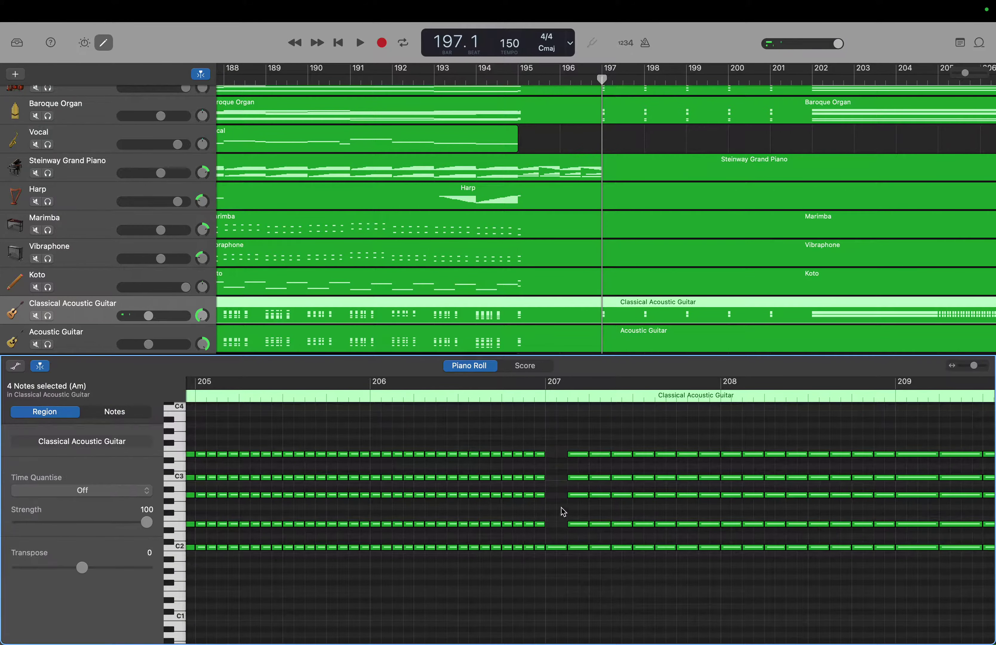
pyautogui.scroll(-1, 565, 490)
pyautogui.moveTo(572, 443); pyautogui.dragTo(581, 552)
pyautogui.moveTo(598, 512); pyautogui.dragTo(597, 553)
pyautogui.moveTo(599, 445)
pyautogui.mouseDown()
pyautogui.moveTo(621, 469)
pyautogui.moveTo(627, 551)
pyautogui.mouseUp()
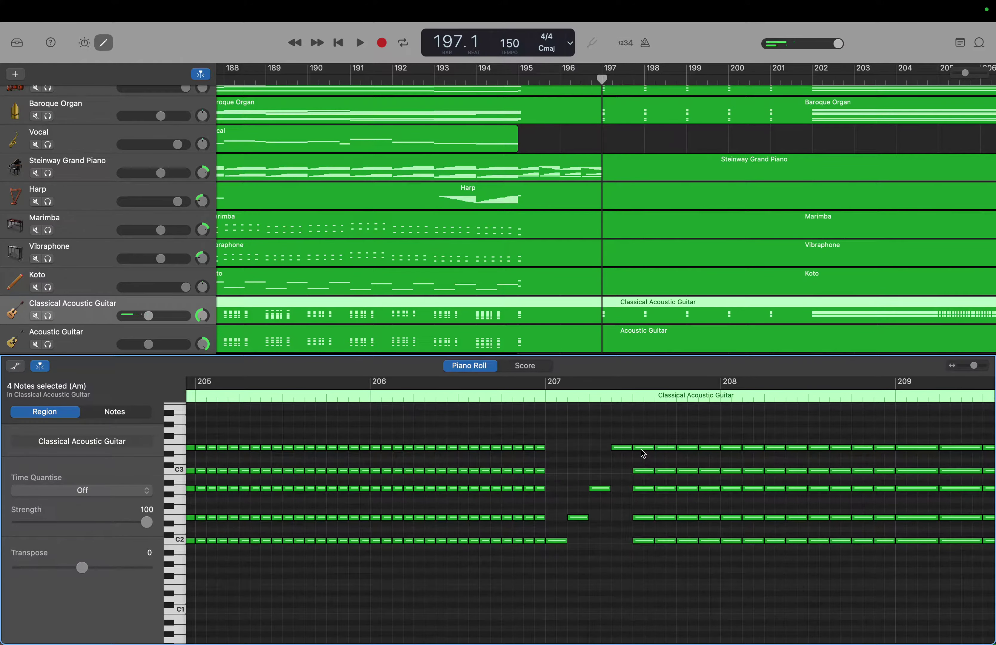
# Step: Thin the second half of bar 207 to descending C3, A2, E2, C2 notes and delete all chords in bar 208
pyautogui.moveTo(643, 446)
pyautogui.mouseDown()
pyautogui.moveTo(720, 452)
pyautogui.moveTo(667, 474)
pyautogui.moveTo(687, 471)
pyautogui.moveTo(667, 471)
pyautogui.moveTo(667, 460)
pyautogui.moveTo(718, 473)
pyautogui.mouseUp()
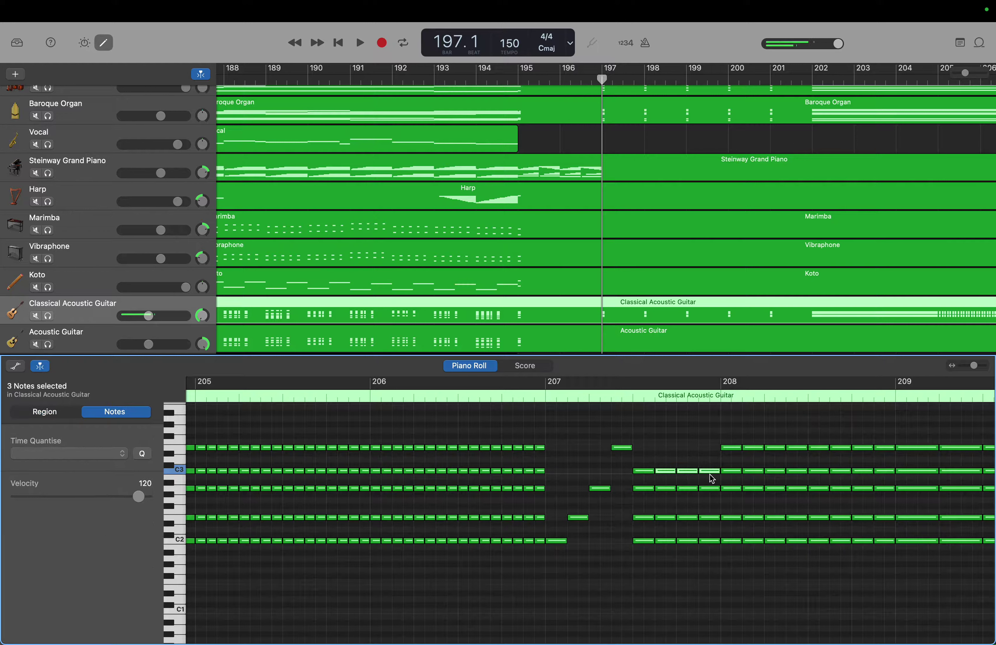
pyautogui.moveTo(642, 487)
pyautogui.mouseDown()
pyautogui.moveTo(688, 483)
pyautogui.moveTo(705, 496)
pyautogui.moveTo(646, 508)
pyautogui.moveTo(668, 548)
pyautogui.moveTo(689, 531)
pyautogui.moveTo(691, 552)
pyautogui.mouseUp()
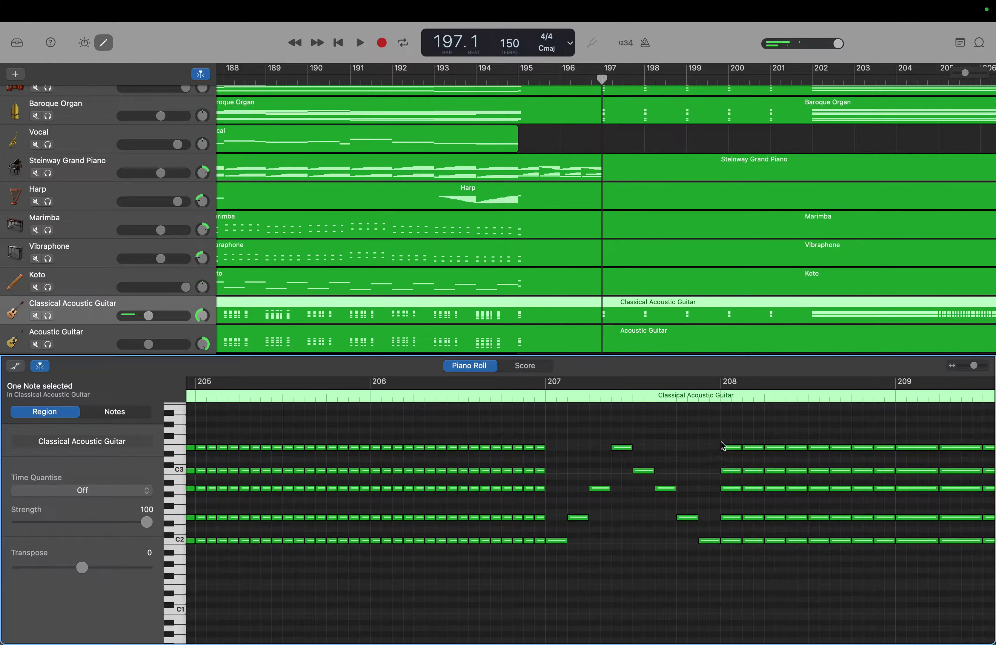
pyautogui.moveTo(728, 438); pyautogui.dragTo(883, 554)
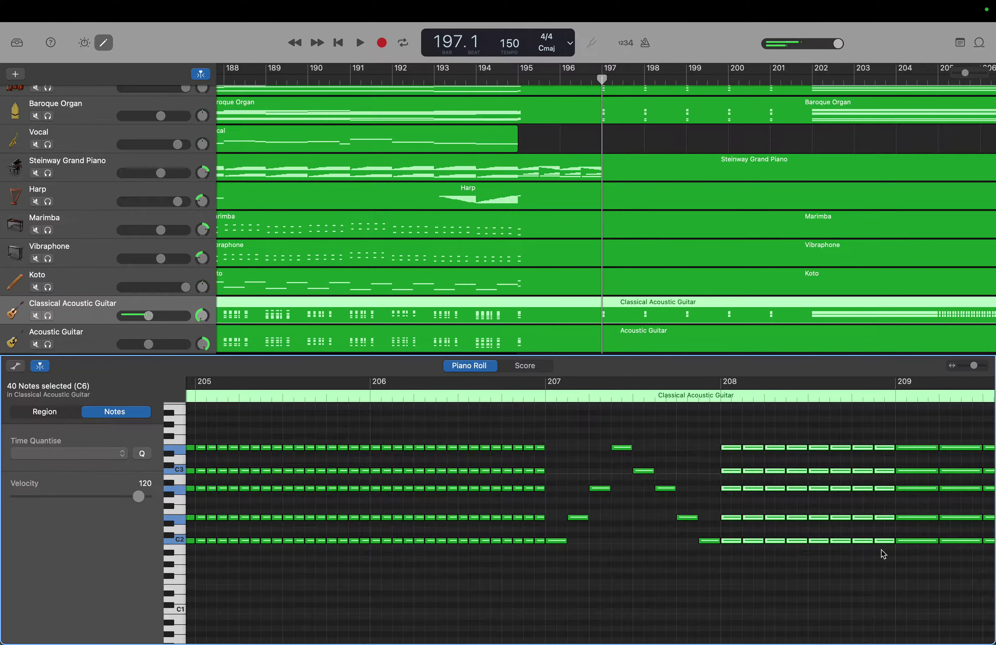
pyautogui.press('Delete')
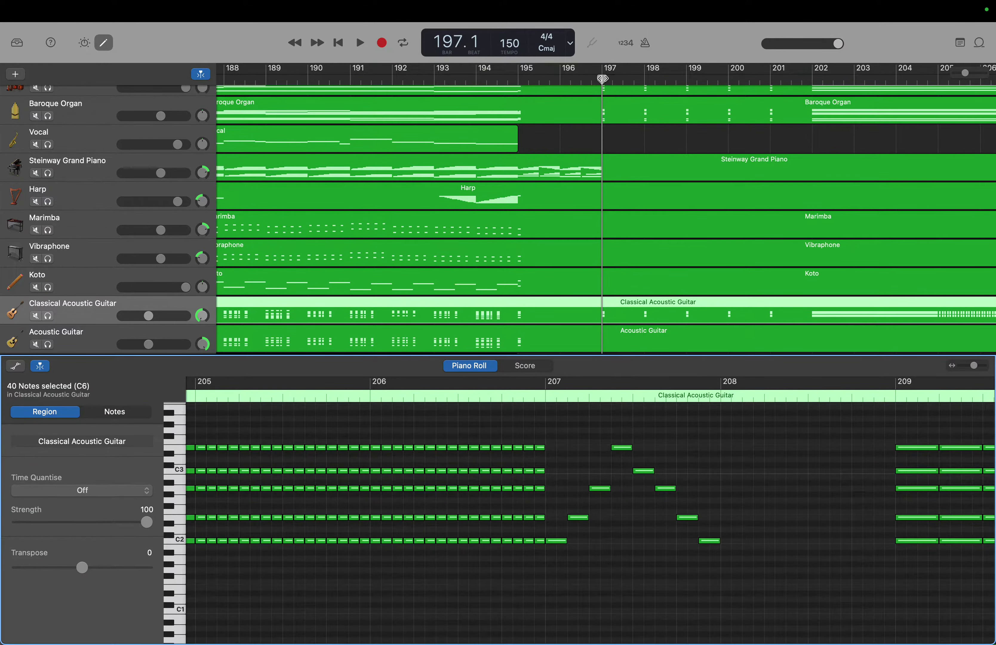
# Step: Place the playhead at bar 208 and lengthen the first C2, E2 and A2 notes of bar 207 toward their next repeats
pyautogui.moveTo(603, 78); pyautogui.dragTo(885, 78)
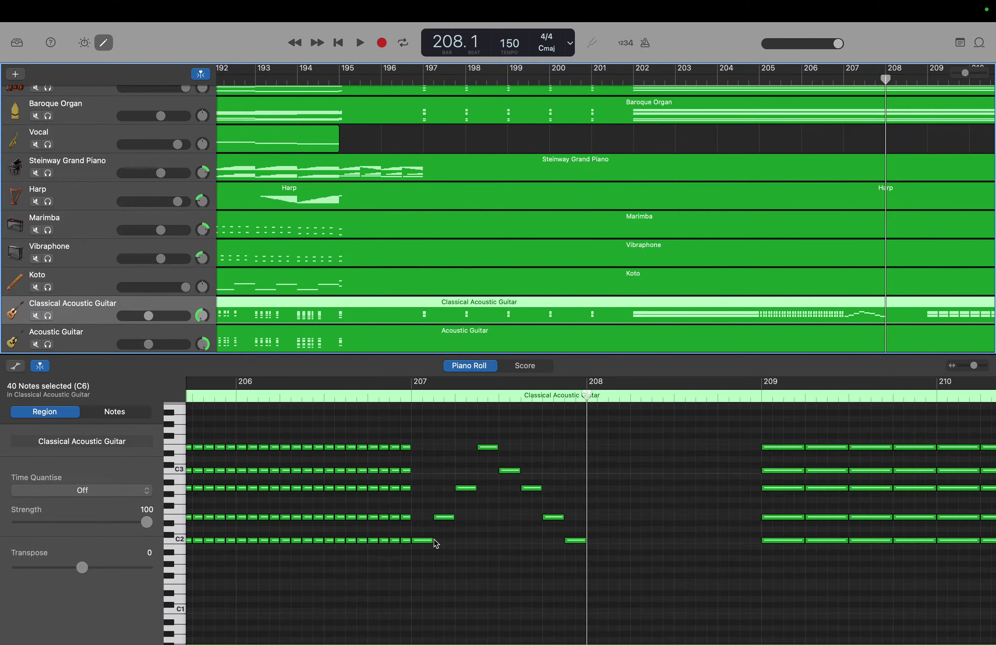
pyautogui.moveTo(434, 540); pyautogui.dragTo(562, 543)
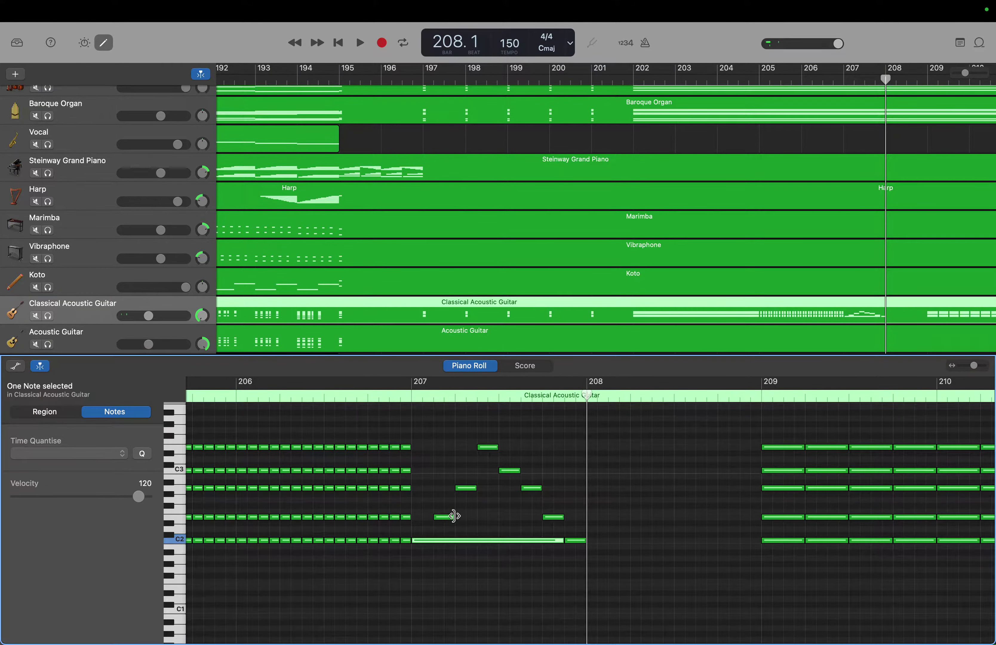
pyautogui.moveTo(453, 516); pyautogui.dragTo(539, 518)
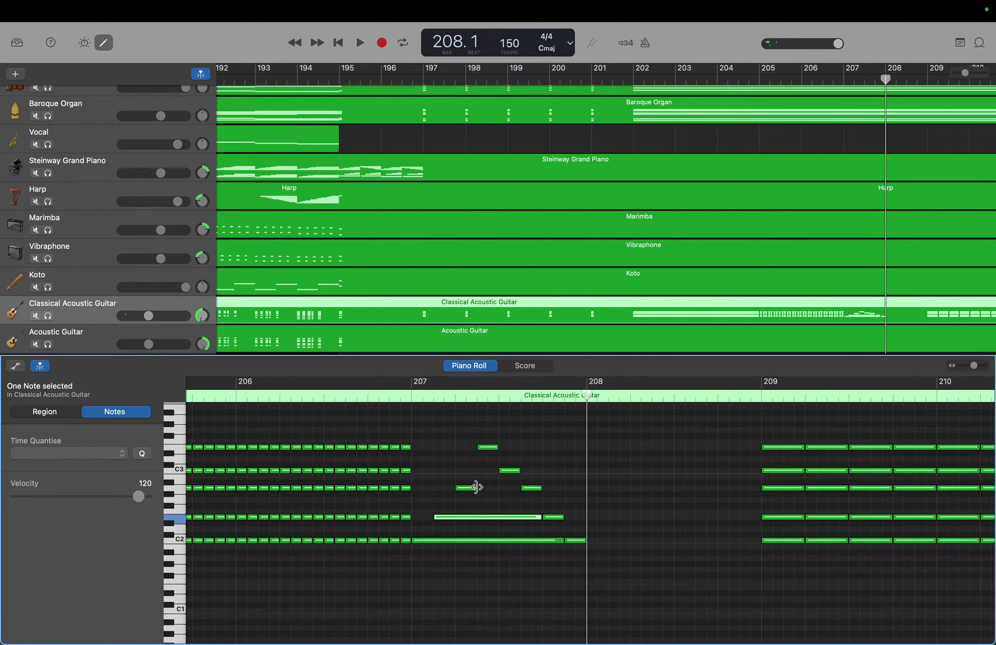
pyautogui.moveTo(476, 487); pyautogui.dragTo(519, 487)
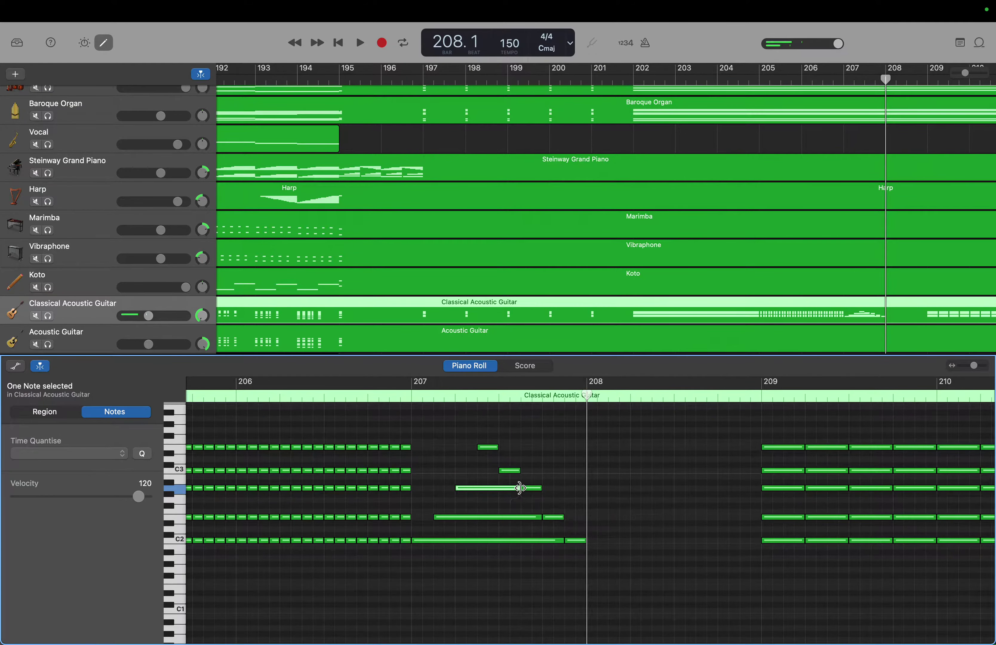
pyautogui.moveTo(494, 445)
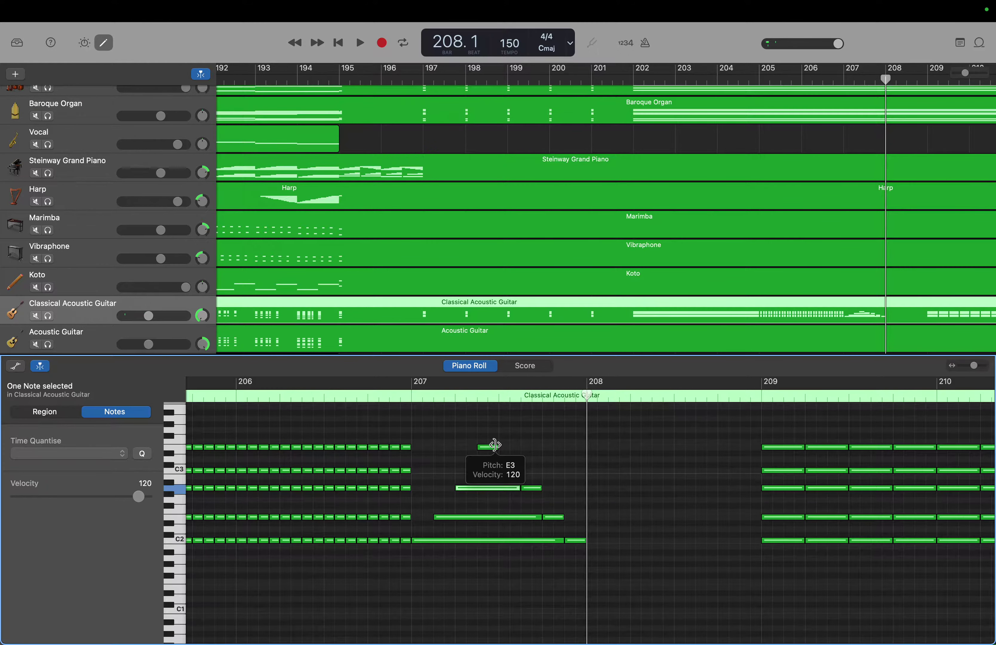
pyautogui.keyDown('super'); pyautogui.click(506, 470); pyautogui.keyUp('super')
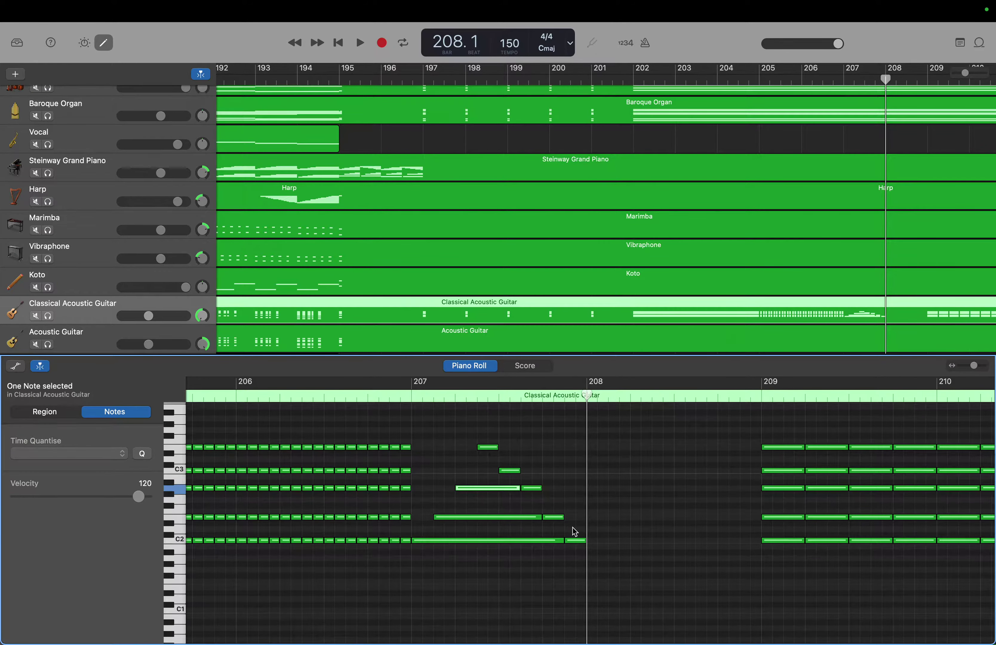
# Step: Rearrange bar 207 into a C2, E2, A2, C3, E3, C3, A2, E2 arpeggio and sustain its final notes to bar 208
pyautogui.moveTo(576, 540); pyautogui.dragTo(562, 516)
pyautogui.click(488, 447)
pyautogui.click(509, 471)
pyautogui.moveTo(517, 485)
pyautogui.mouseDown()
pyautogui.moveTo(539, 490)
pyautogui.moveTo(502, 474)
pyautogui.moveTo(519, 475)
pyautogui.mouseUp()
pyautogui.rightClick(519, 449)
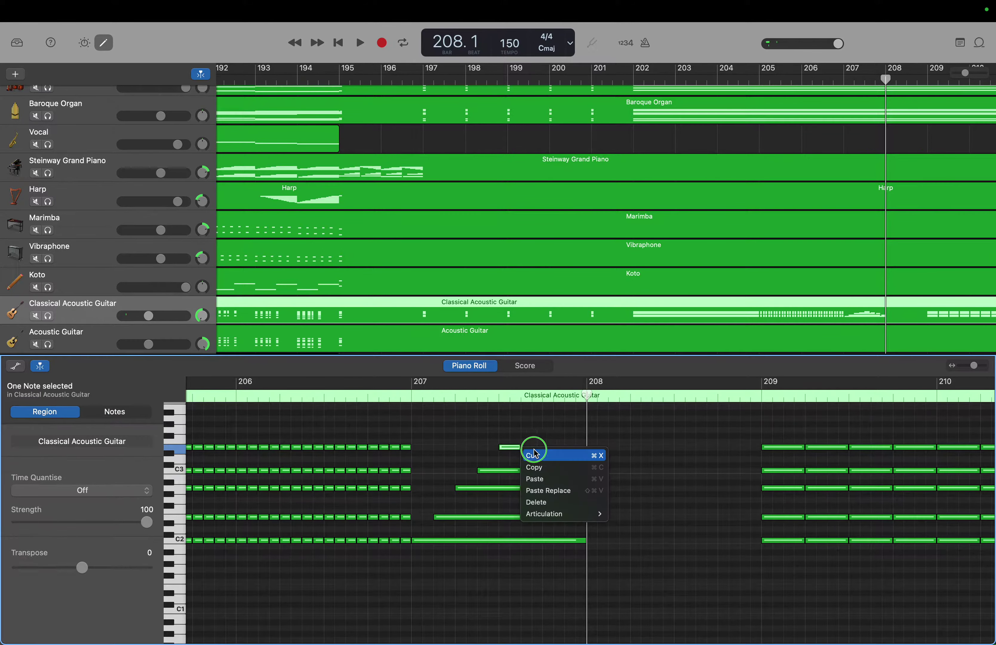
pyautogui.click(487, 438)
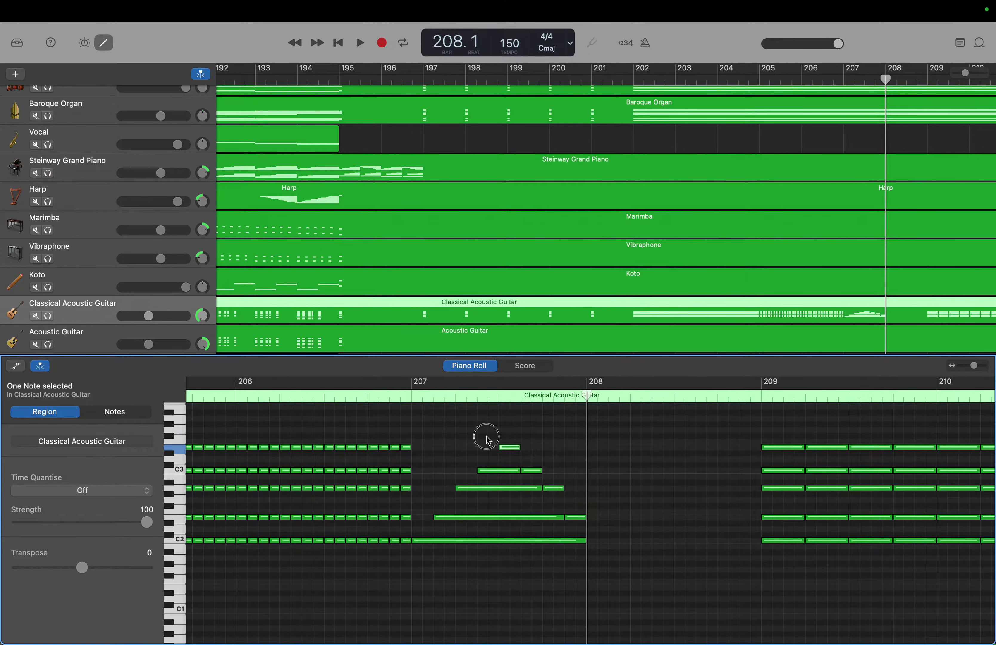
pyautogui.moveTo(518, 447); pyautogui.dragTo(585, 487)
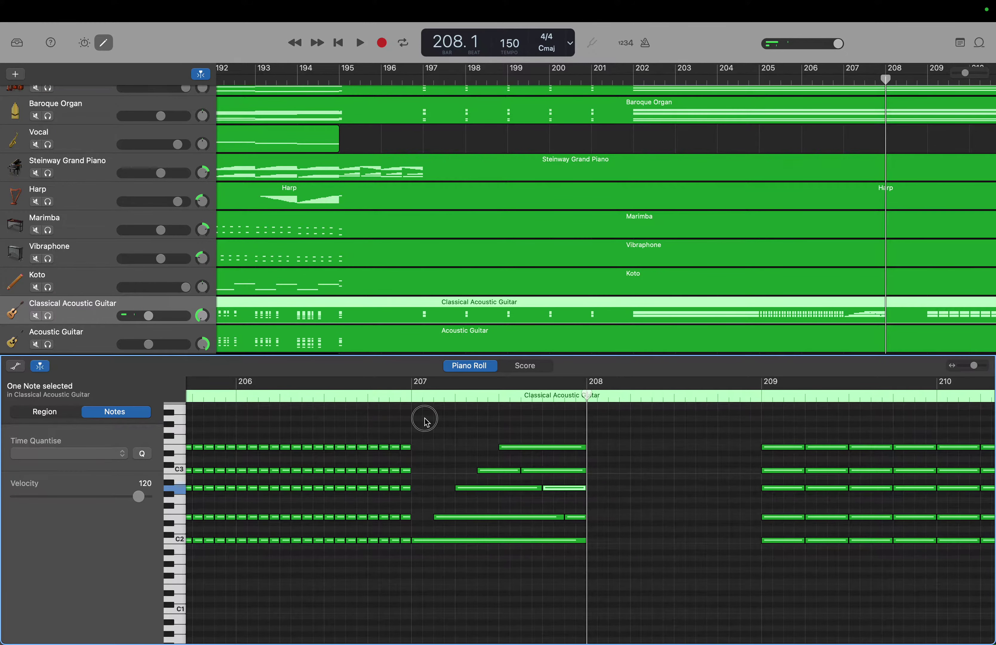
# Step: Copy bar 207's arpeggio into bar 208 and extend bar 207's last E2, A2, C3 and E3 notes to meet the copied ones
pyautogui.moveTo(425, 421); pyautogui.dragTo(576, 572)
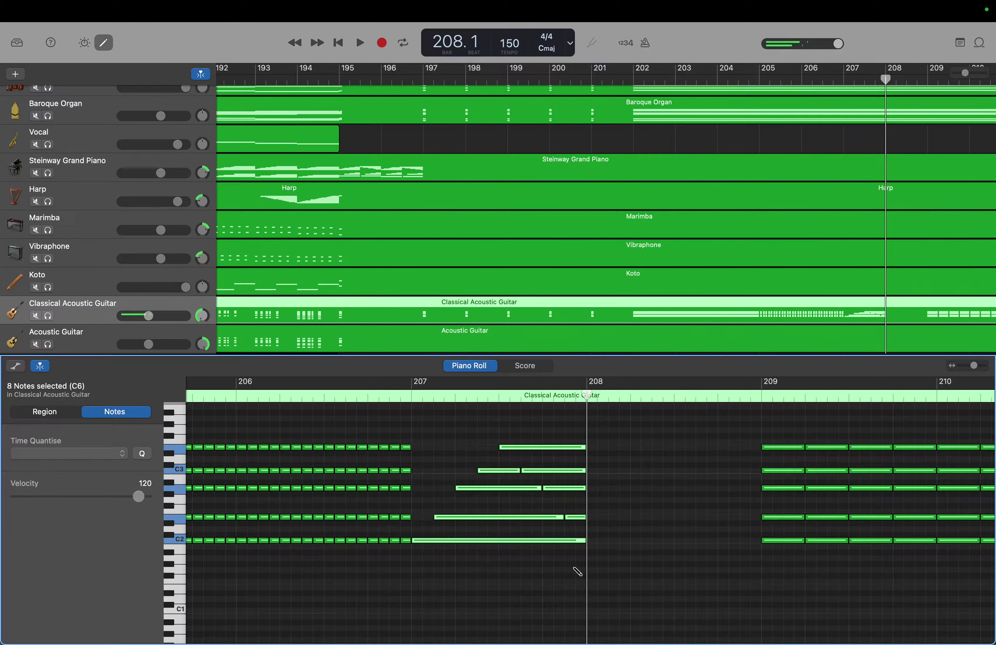
pyautogui.press('super+v')
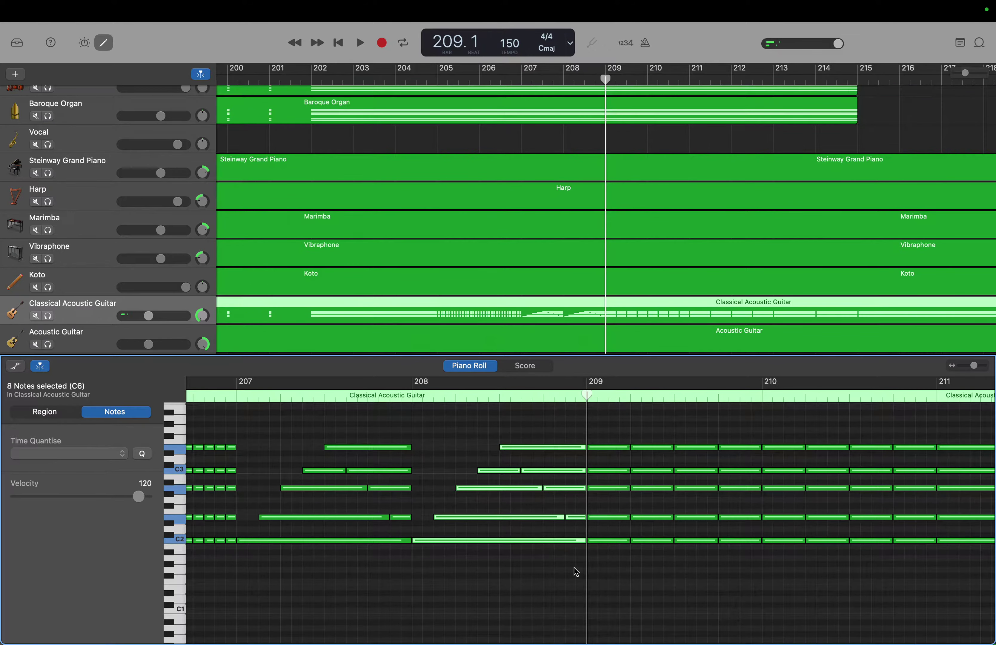
pyautogui.click(414, 454)
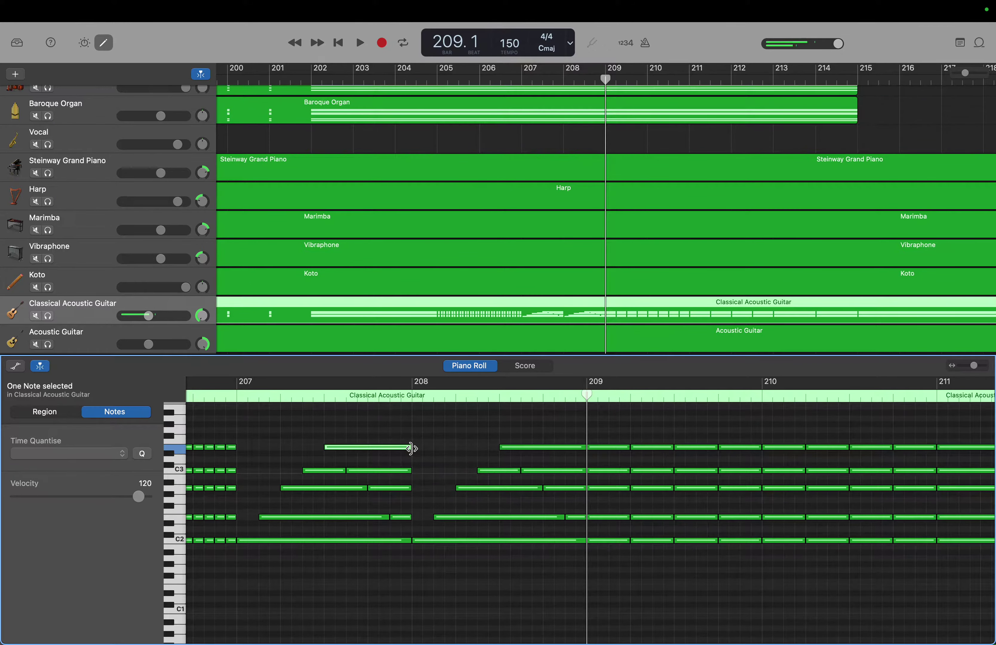
pyautogui.moveTo(411, 446); pyautogui.dragTo(502, 447)
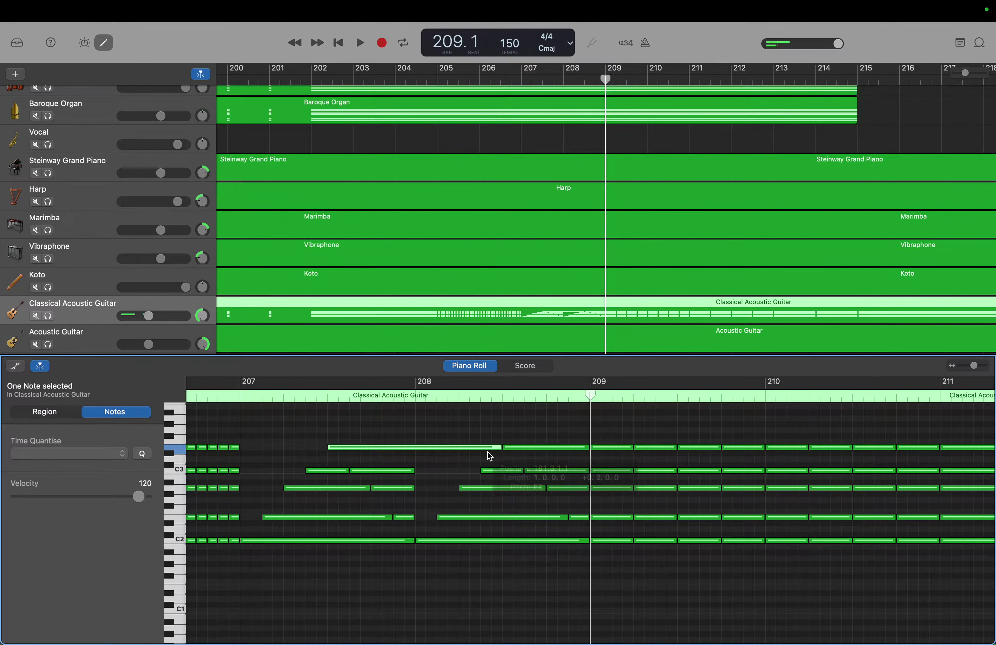
pyautogui.moveTo(410, 472); pyautogui.dragTo(479, 473)
pyautogui.moveTo(413, 488); pyautogui.dragTo(457, 488)
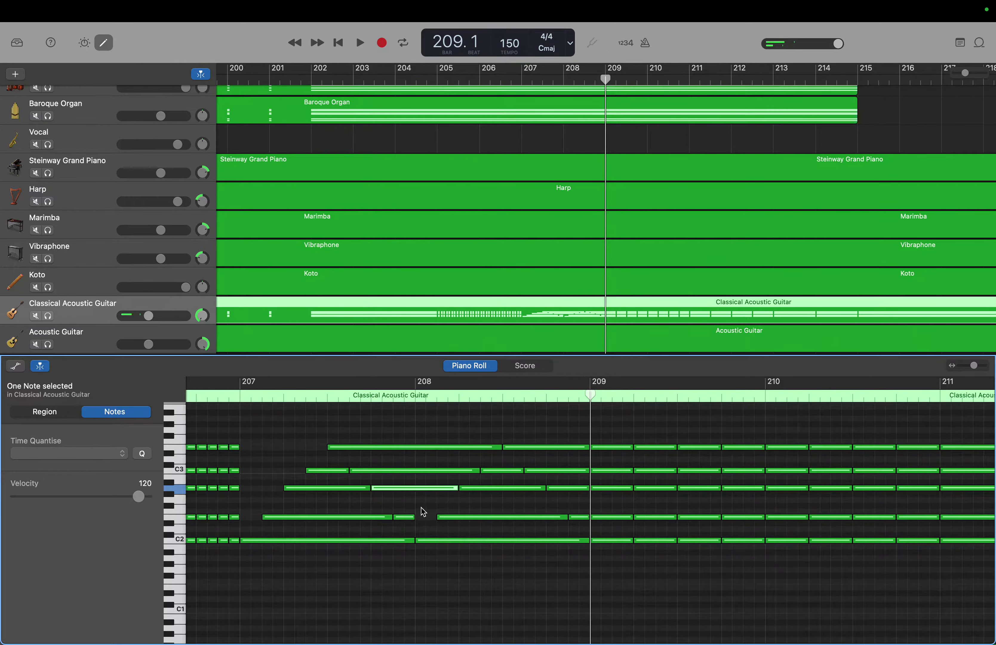
pyautogui.moveTo(413, 516); pyautogui.dragTo(434, 515)
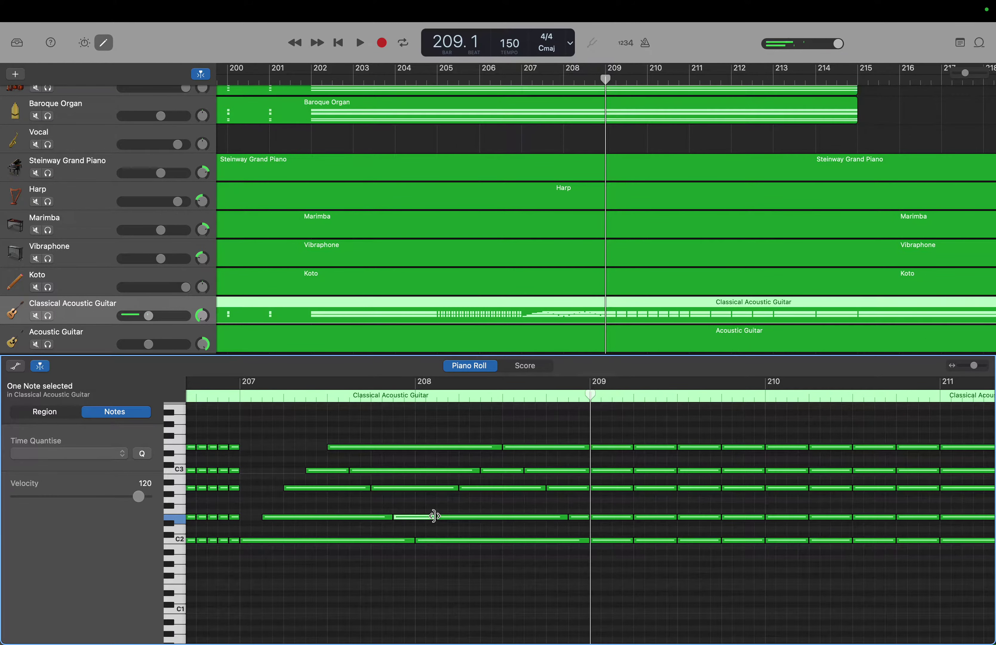
# Step: Extend the last short E2, A2, C3 and E3 notes of bar 206 to the matching arpeggio notes in bar 207
pyautogui.click(246, 518)
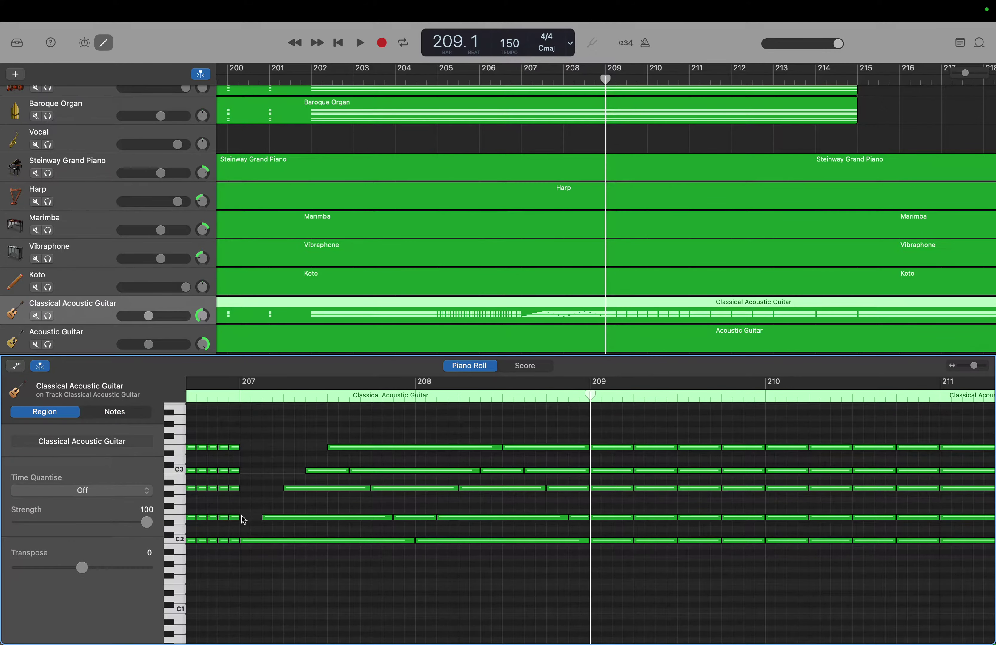
pyautogui.moveTo(239, 516); pyautogui.dragTo(303, 470)
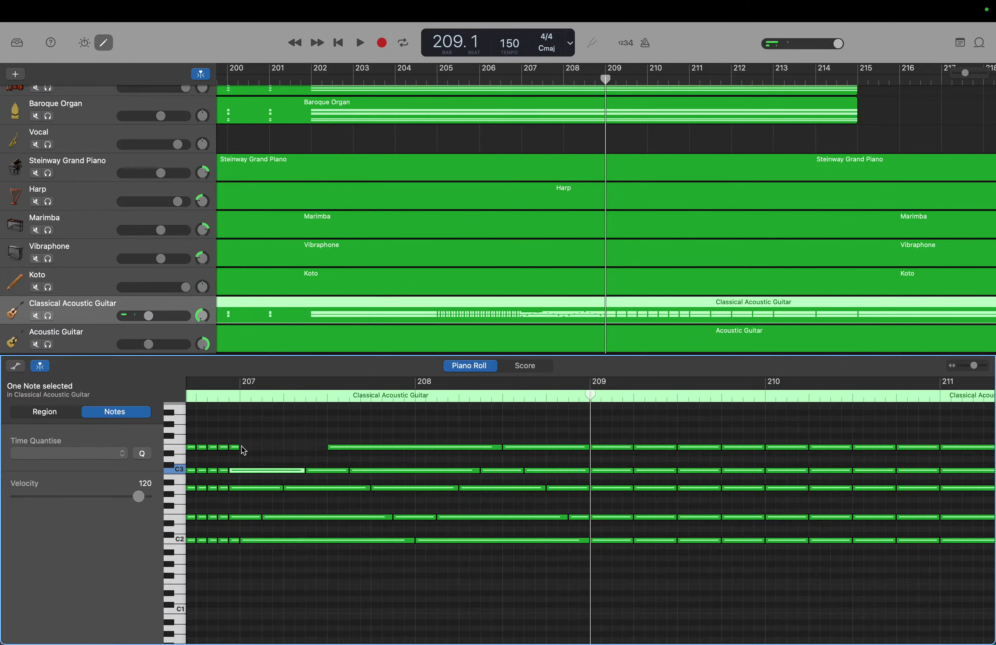
pyautogui.moveTo(238, 447); pyautogui.dragTo(327, 455)
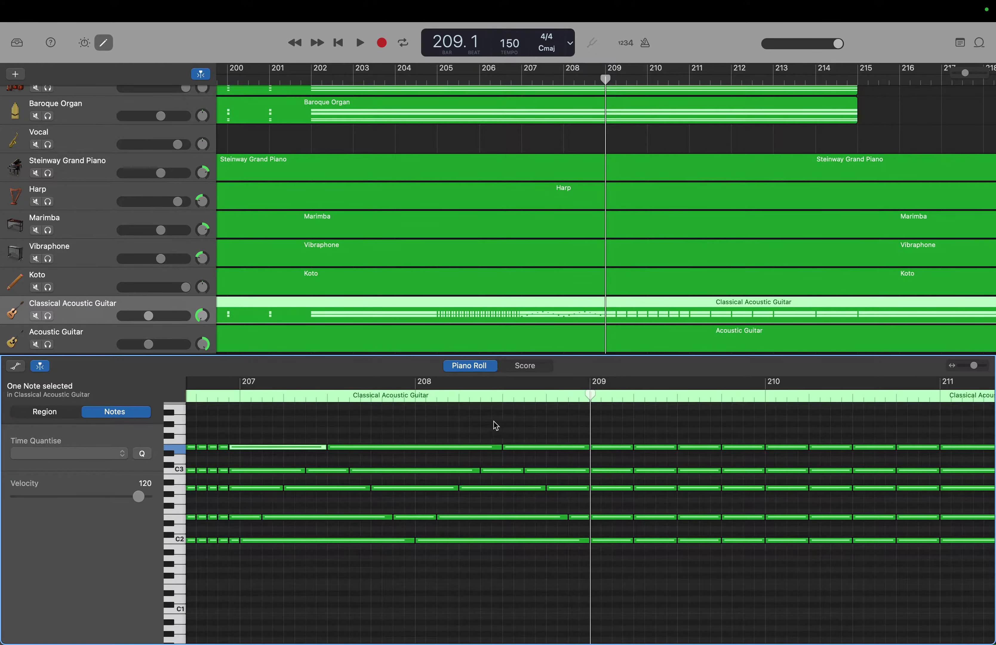
# Step: Stagger the chord at bar 213 by starting E2, A2, C3 and E3 successively one sixteenth later after C2
pyautogui.hscroll(10, 498, 426)
pyautogui.hscroll(4, 497, 426)
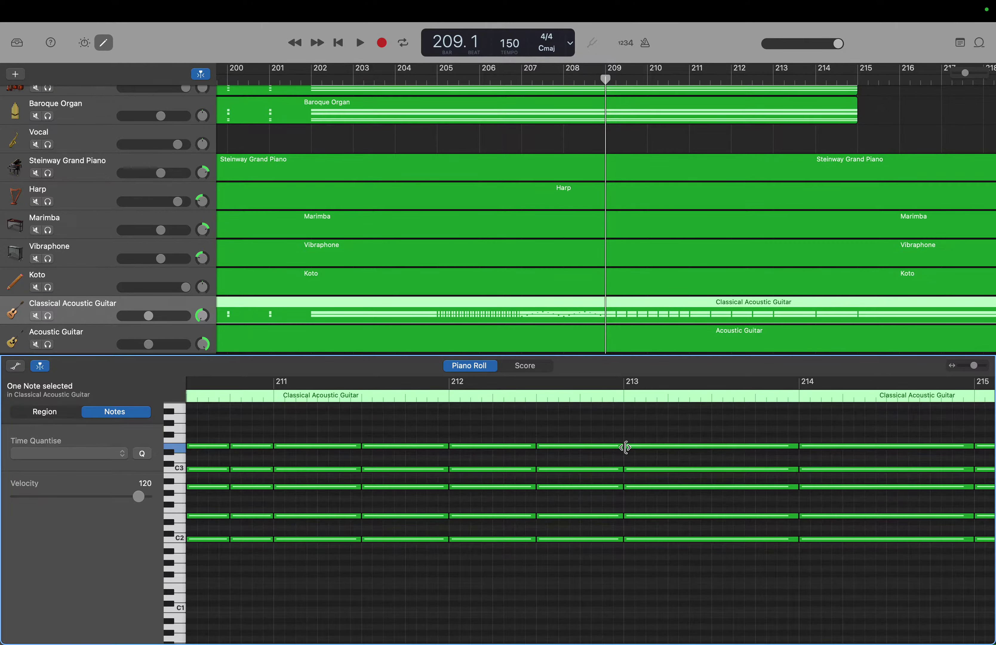
pyautogui.moveTo(627, 515); pyautogui.dragTo(666, 446)
# Step: Stagger the chord at bar 214 by trimming the starts of E2, A2, C3 and E3 in successive sixteenth-note steps
pyautogui.hscroll(5, 666, 446)
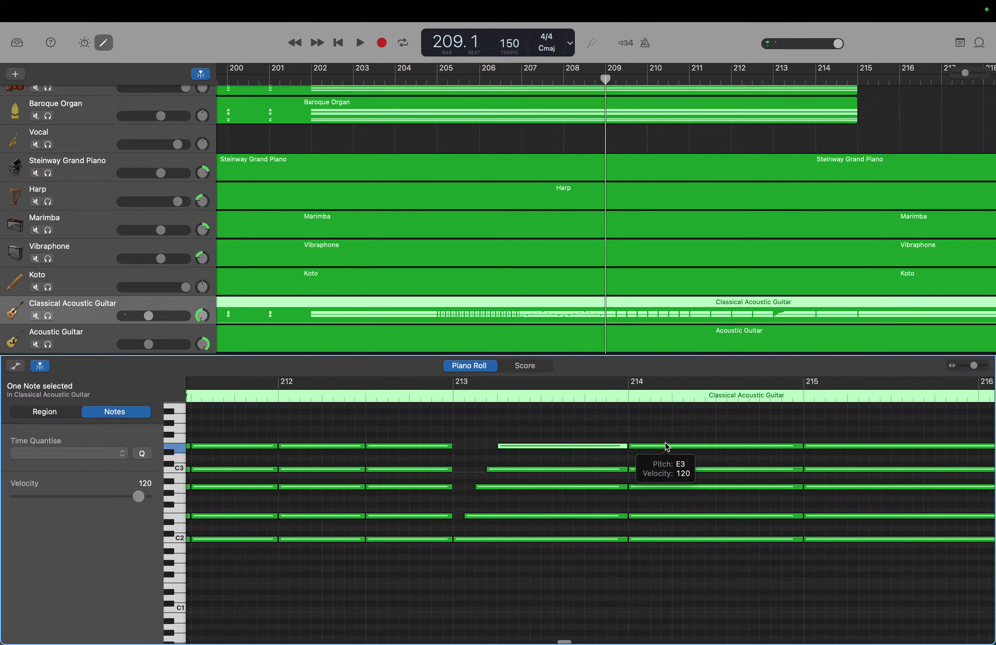
pyautogui.hscroll(1, 666, 446)
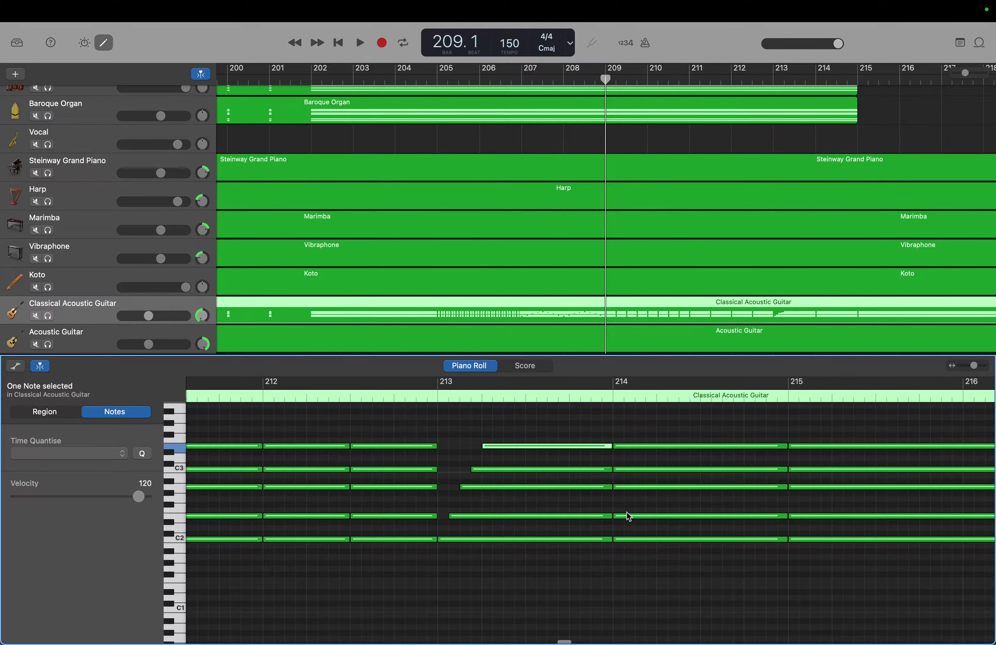
pyautogui.moveTo(616, 515); pyautogui.dragTo(655, 448)
pyautogui.moveTo(654, 445); pyautogui.dragTo(657, 447)
# Step: Stagger the sustained chord at bar 215 so E2, A2, C3 and E3 enter in successive sixteenth-note steps after C2
pyautogui.hscroll(2, 770, 495)
pyautogui.hscroll(5, 770, 494)
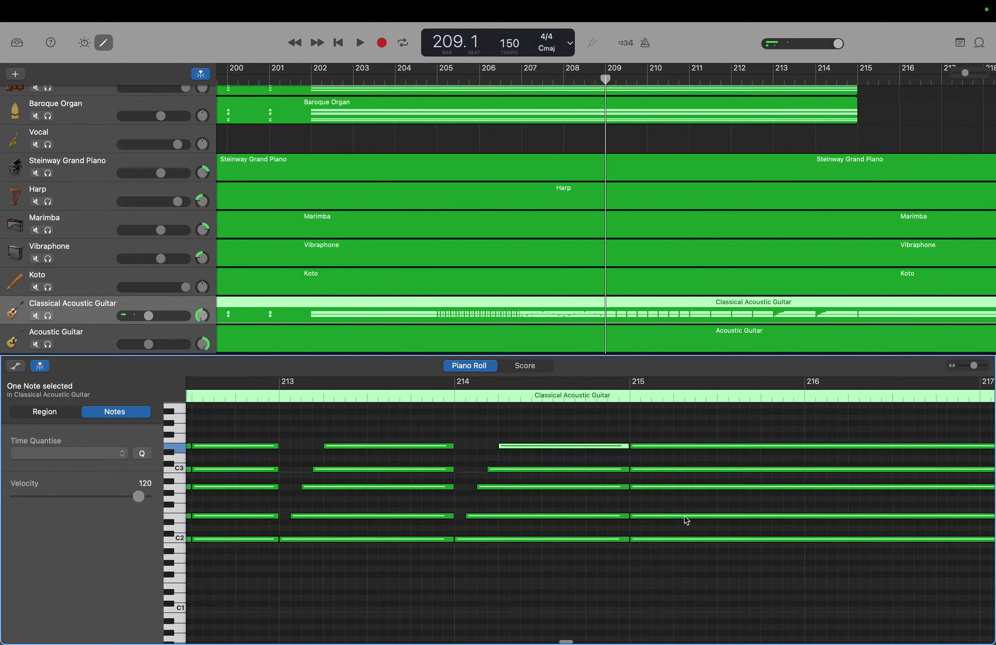
pyautogui.moveTo(631, 516); pyautogui.dragTo(677, 444)
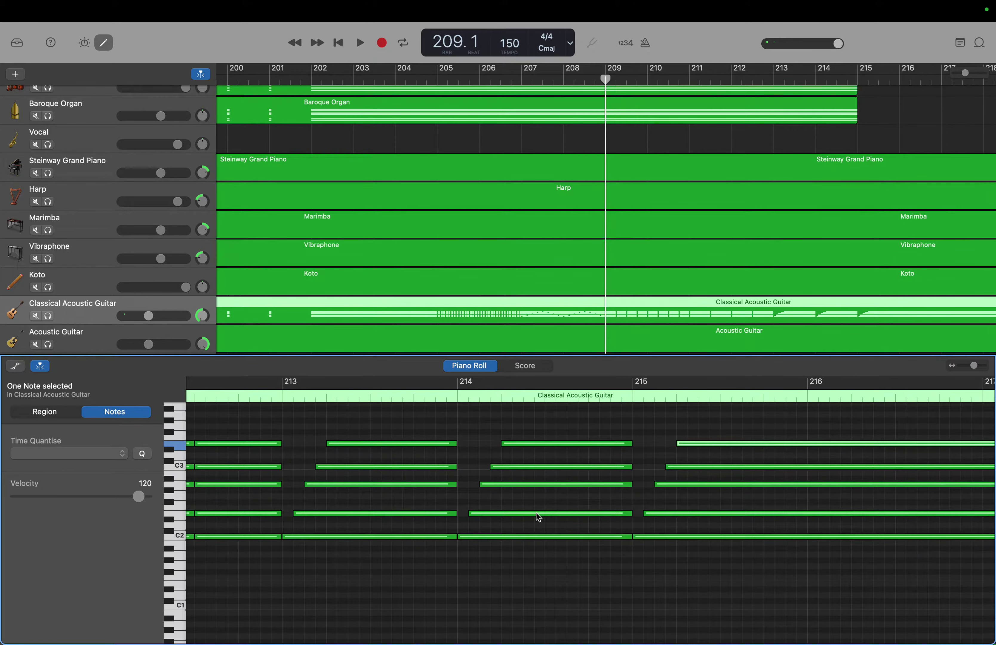
pyautogui.moveTo(536, 513)
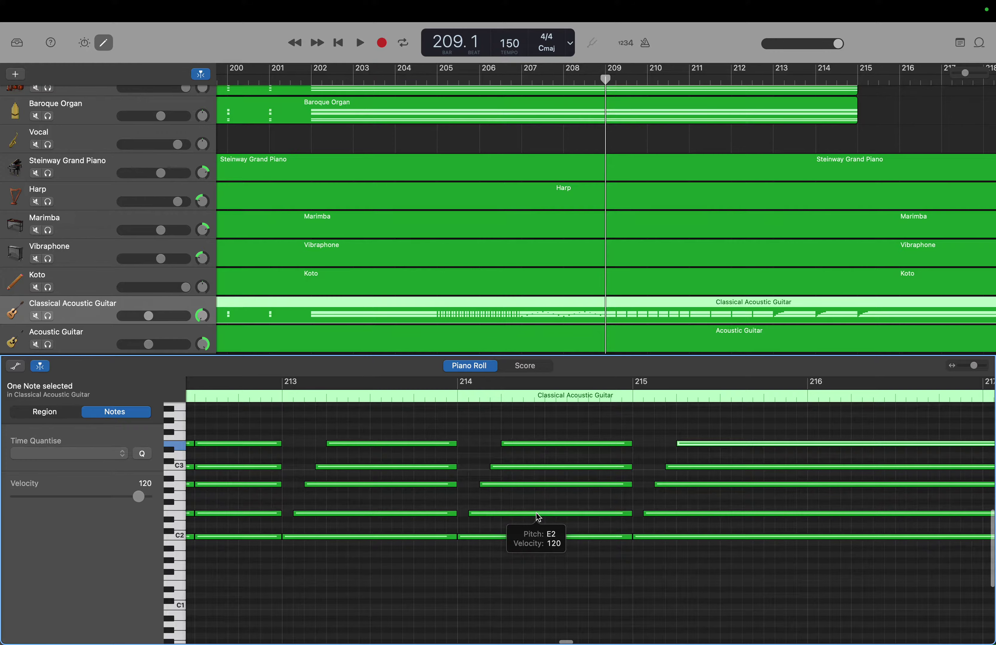
pyautogui.hscroll(-10, 535, 512)
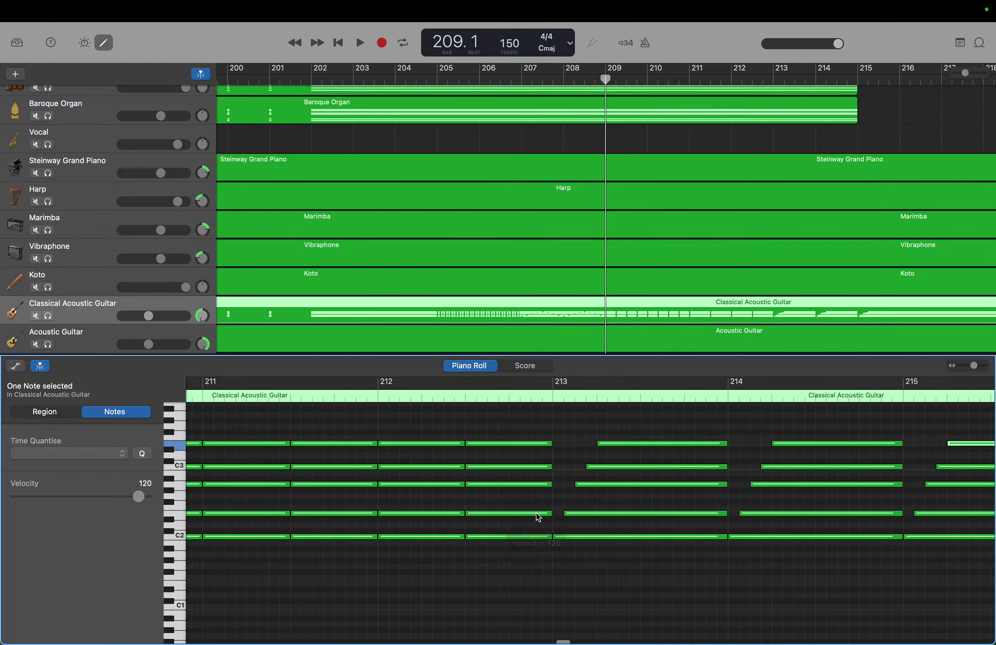
# Step: Extend the E2, A2, C3 and E3 notes preceding bars 213, 214 and 215 to meet each bar's staggered chord entries
pyautogui.hscroll(10, 536, 512)
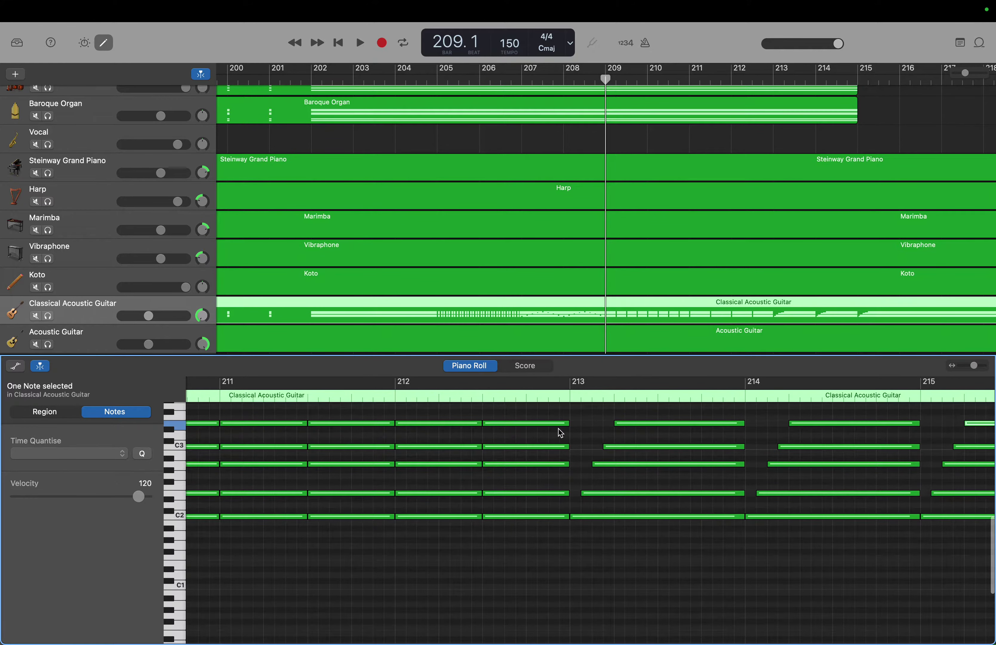
pyautogui.moveTo(568, 423); pyautogui.dragTo(590, 465)
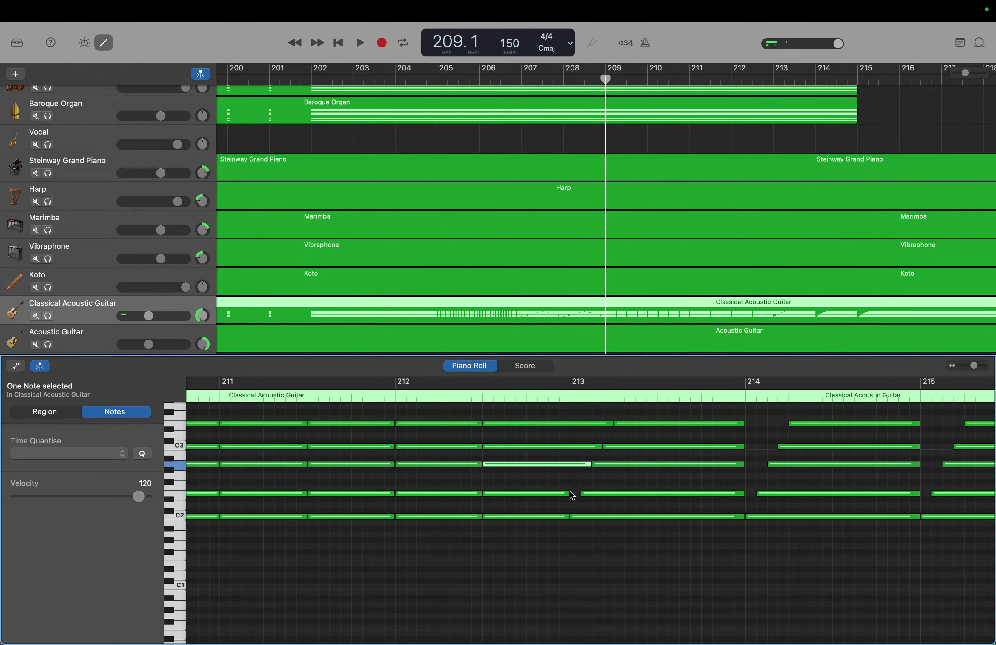
pyautogui.moveTo(569, 492); pyautogui.dragTo(579, 492)
pyautogui.moveTo(743, 493); pyautogui.dragTo(785, 423)
pyautogui.hscroll(5, 778, 425)
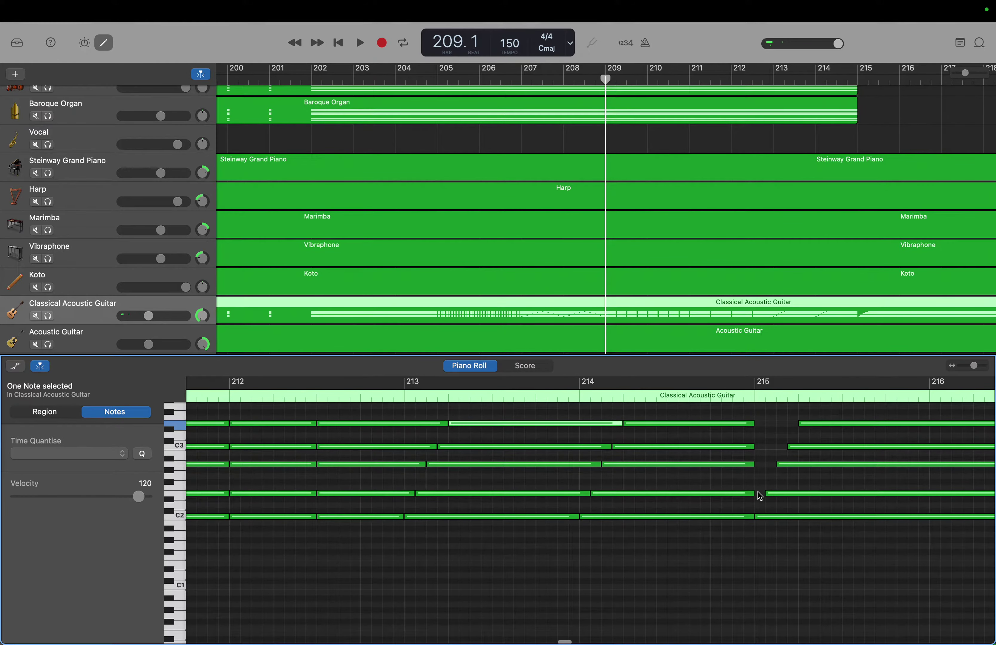
pyautogui.moveTo(754, 492); pyautogui.dragTo(775, 465)
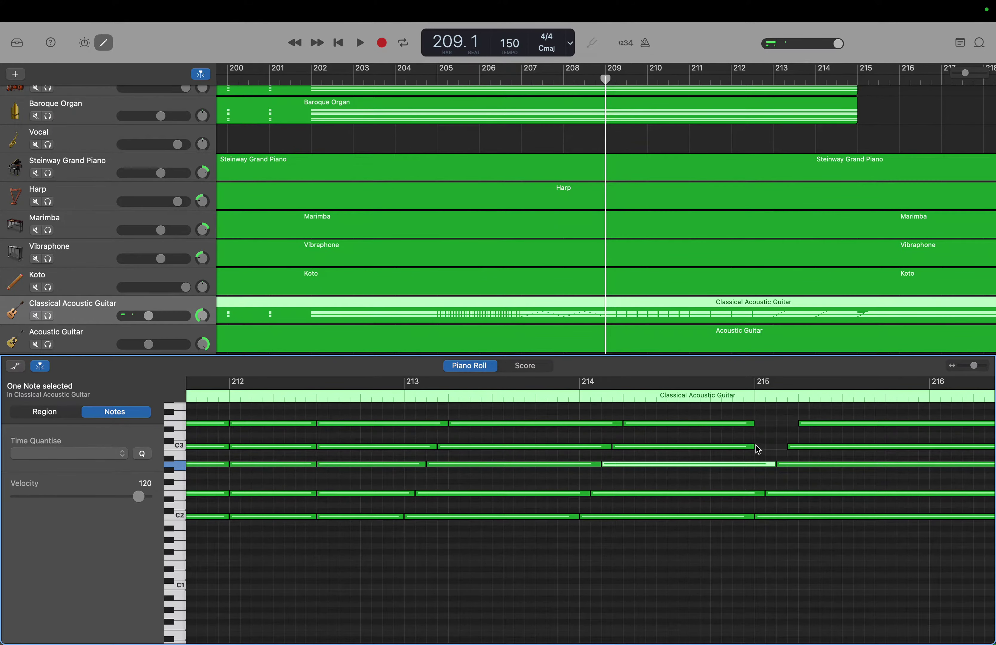
pyautogui.moveTo(754, 446); pyautogui.dragTo(799, 425)
# Step: Copy all Classical Acoustic Guitar notes from bar 197 to the end and paste them into the Acoustic Guitar part at bar 197
pyautogui.hscroll(10, 728, 461)
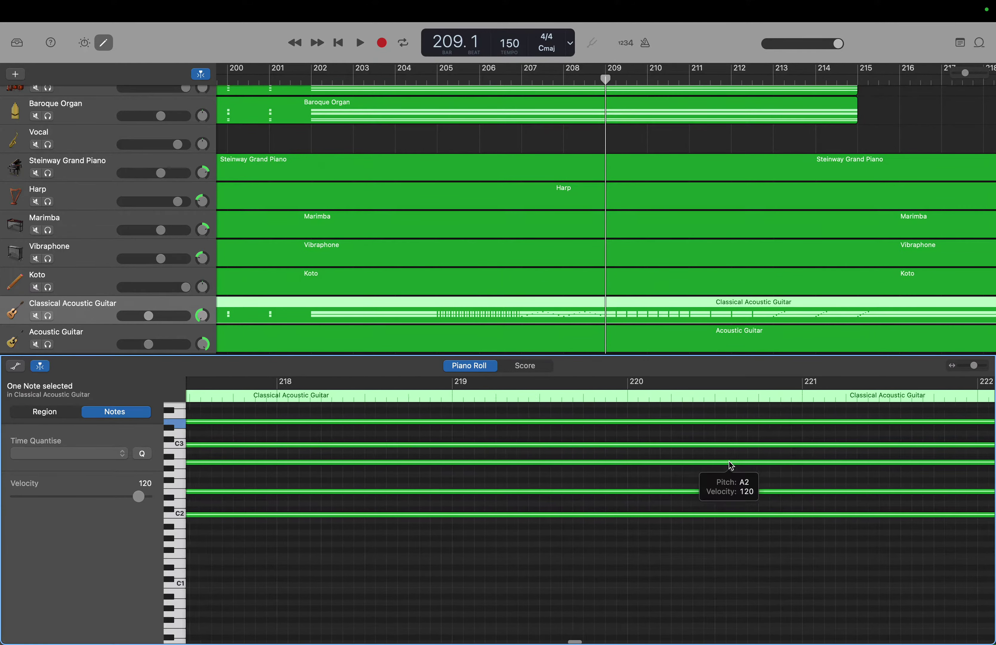
pyautogui.hscroll(3, 729, 462)
pyautogui.hscroll(-15, 729, 461)
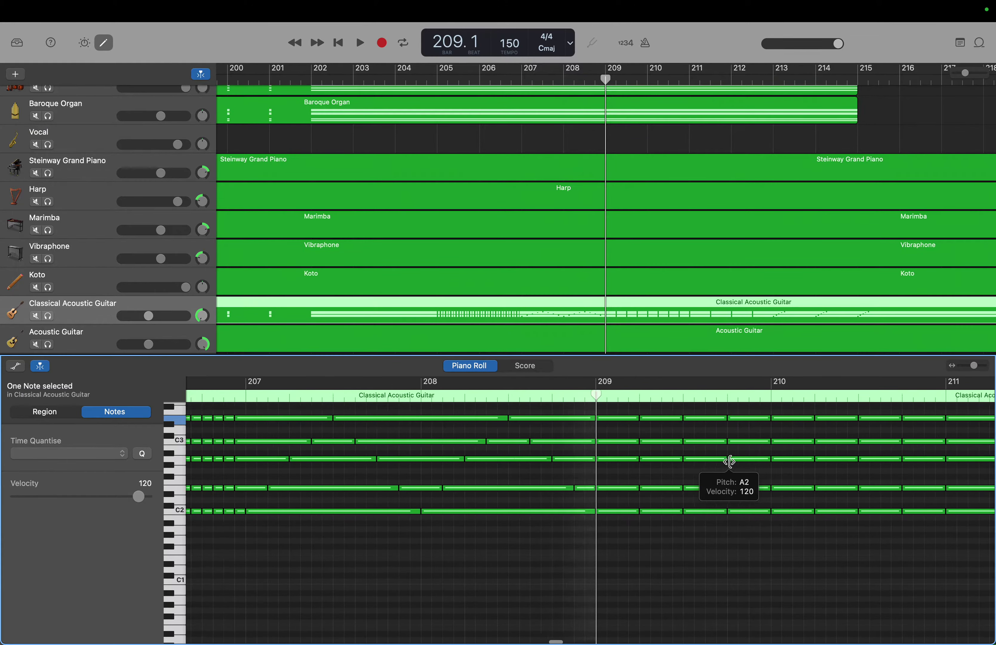
pyautogui.hscroll(-12, 729, 461)
pyautogui.scroll(3, 729, 461)
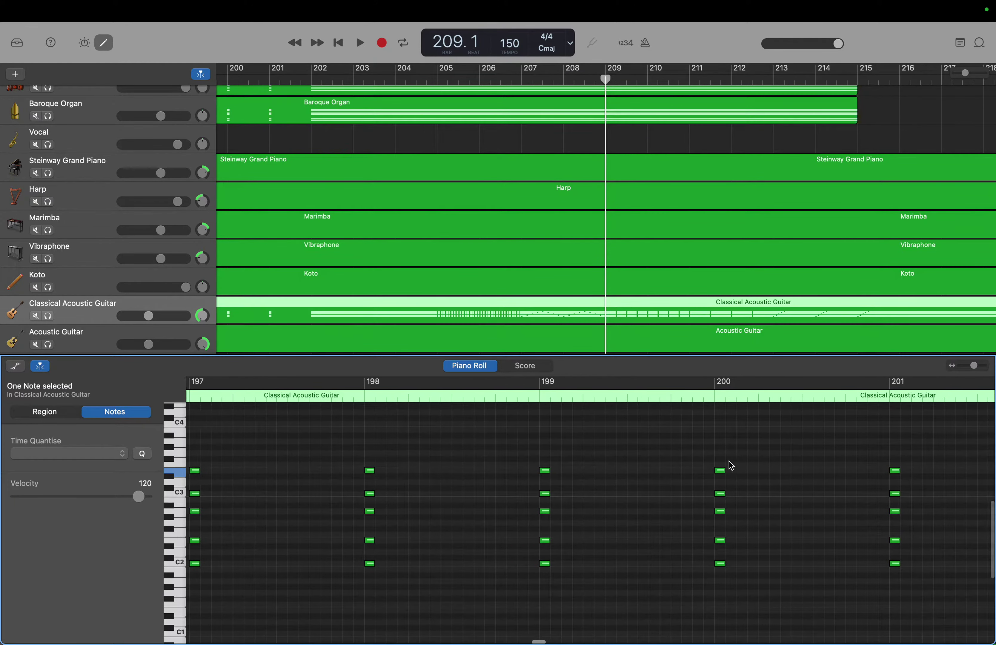
pyautogui.hscroll(-3, 729, 461)
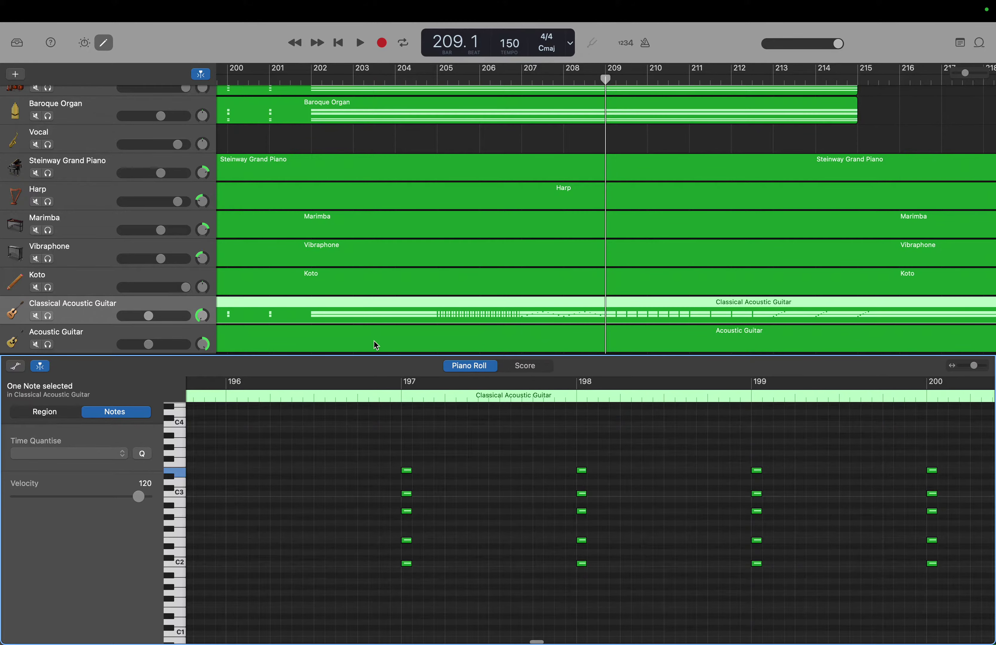
pyautogui.hscroll(-5, 292, 421)
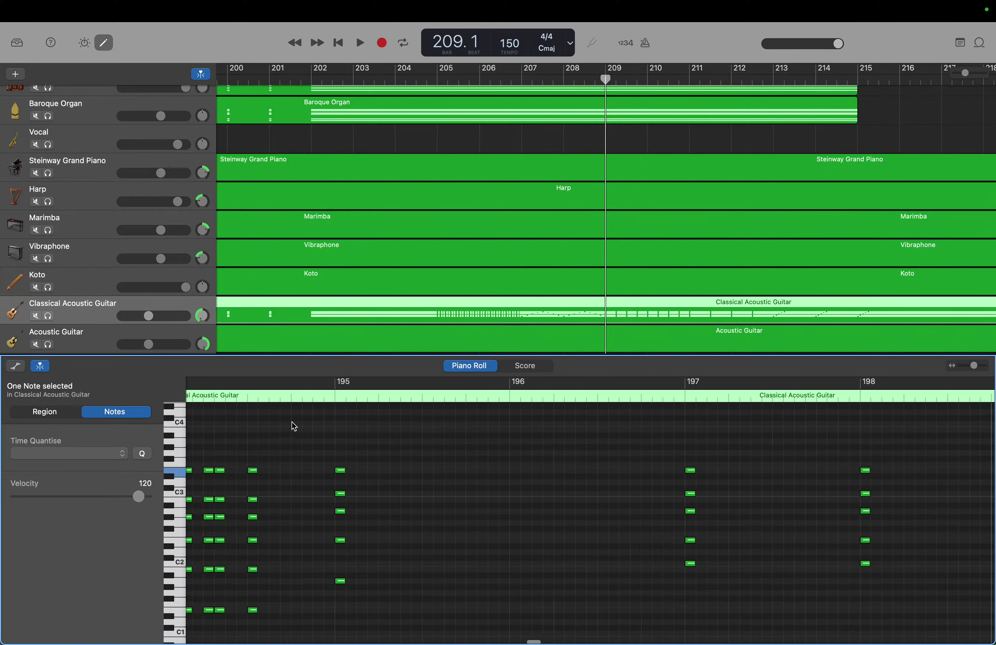
pyautogui.hscroll(5, 293, 425)
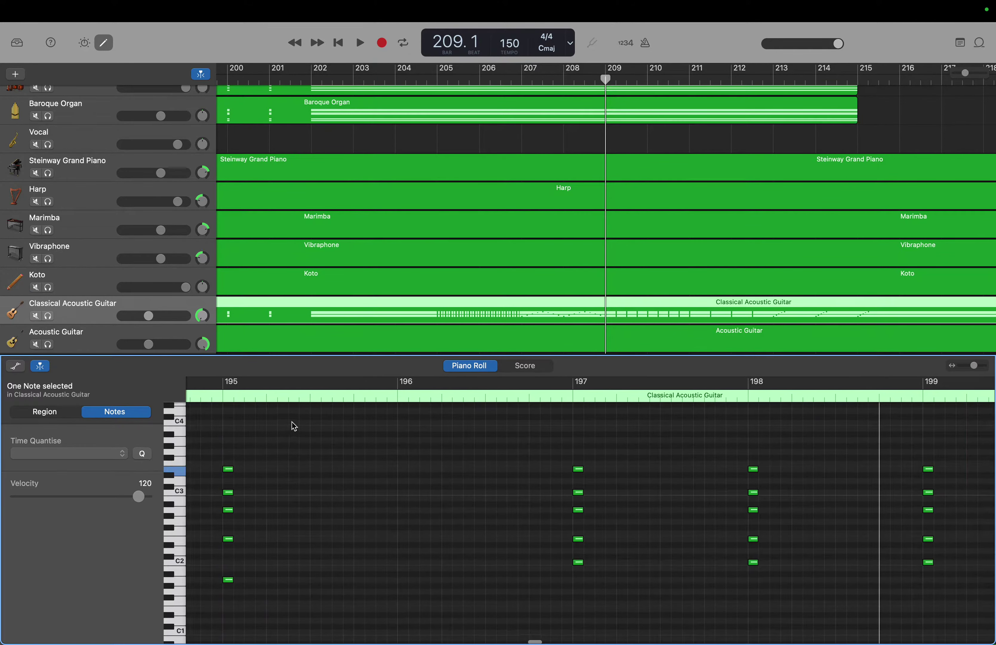
pyautogui.moveTo(499, 427); pyautogui.dragTo(922, 595)
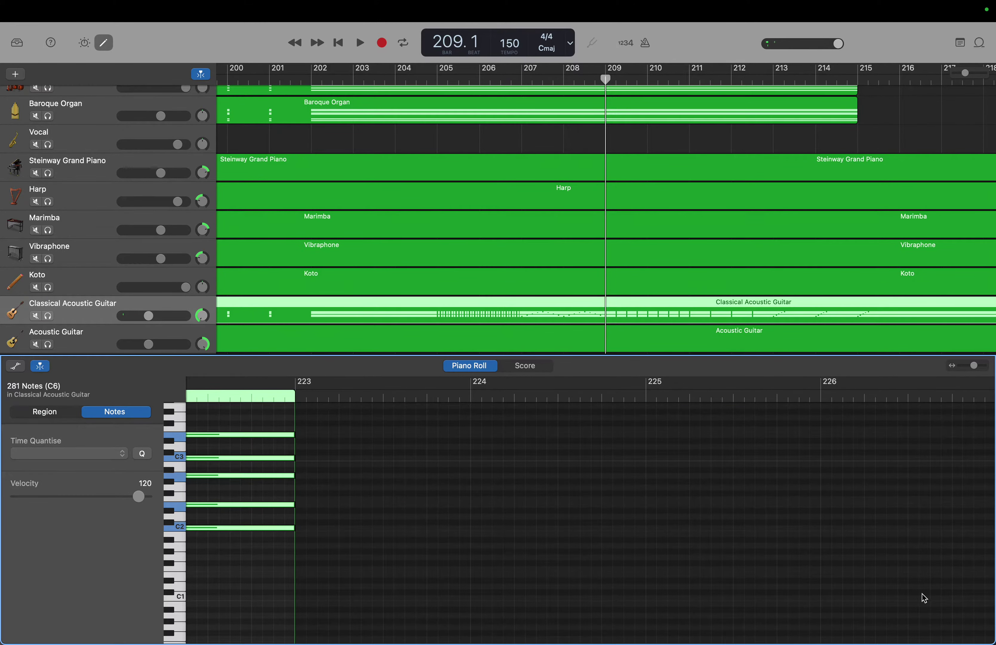
pyautogui.moveTo(606, 79); pyautogui.dragTo(339, 67)
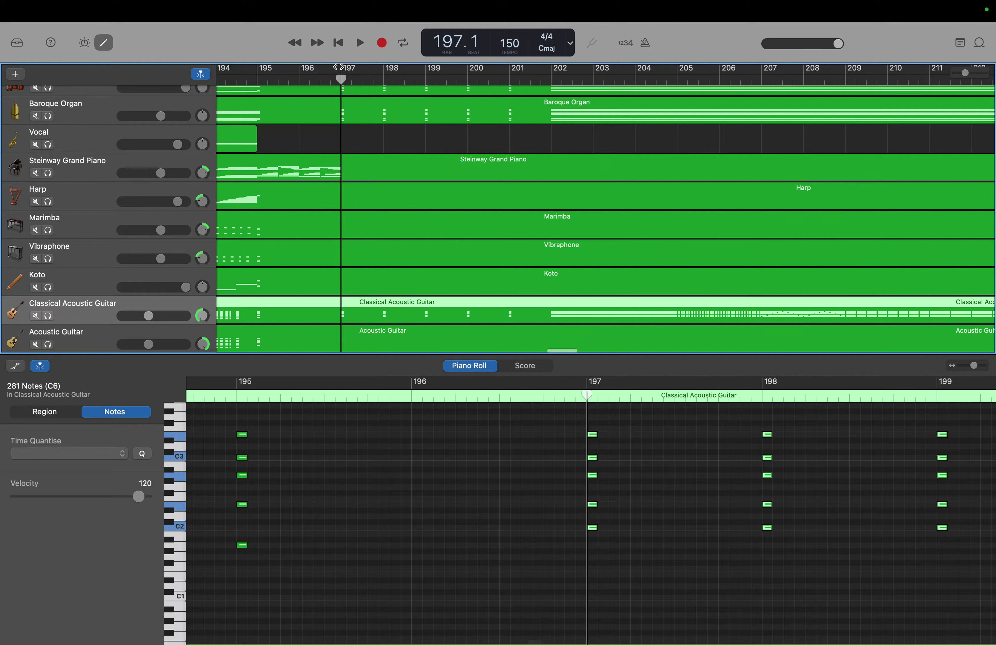
pyautogui.click(81, 341)
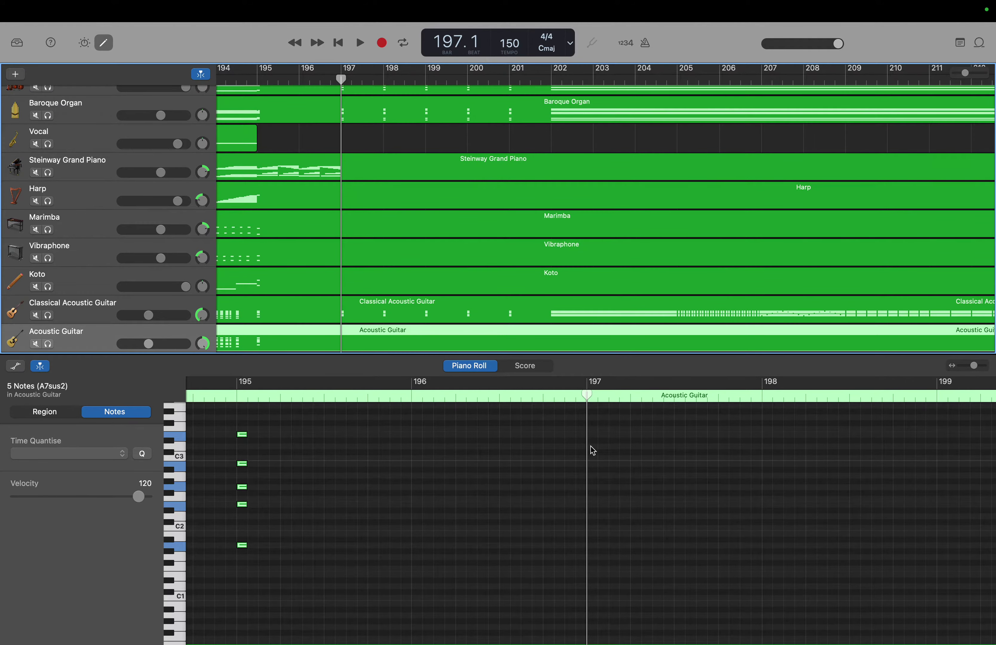
pyautogui.press('End')
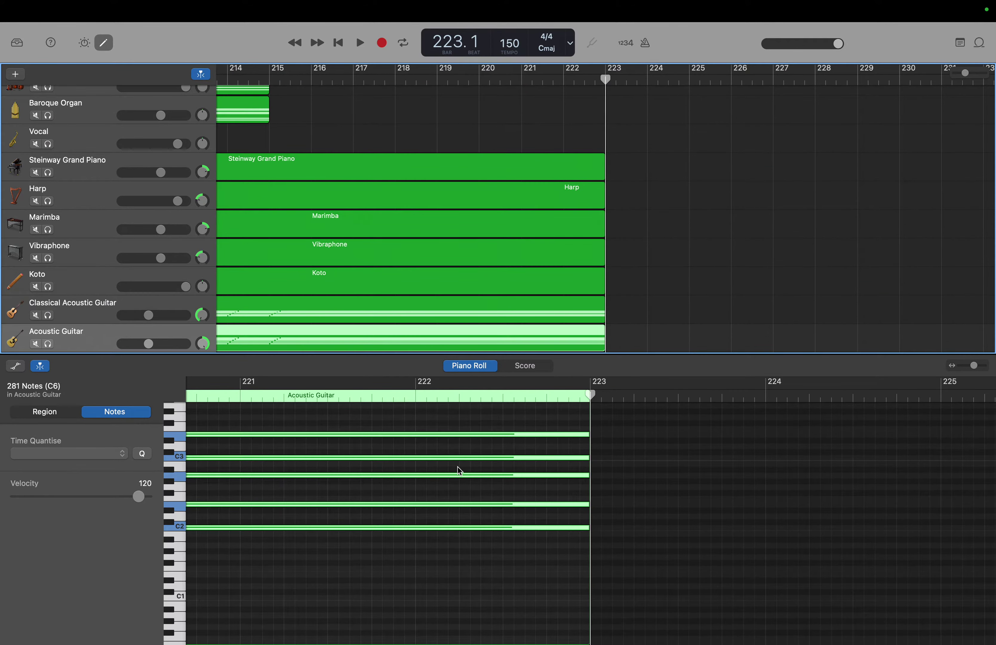
# Step: Lower every C3 note from bar 202 to the end of the Acoustic Guitar part to B2
pyautogui.hscroll(-10, 457, 466)
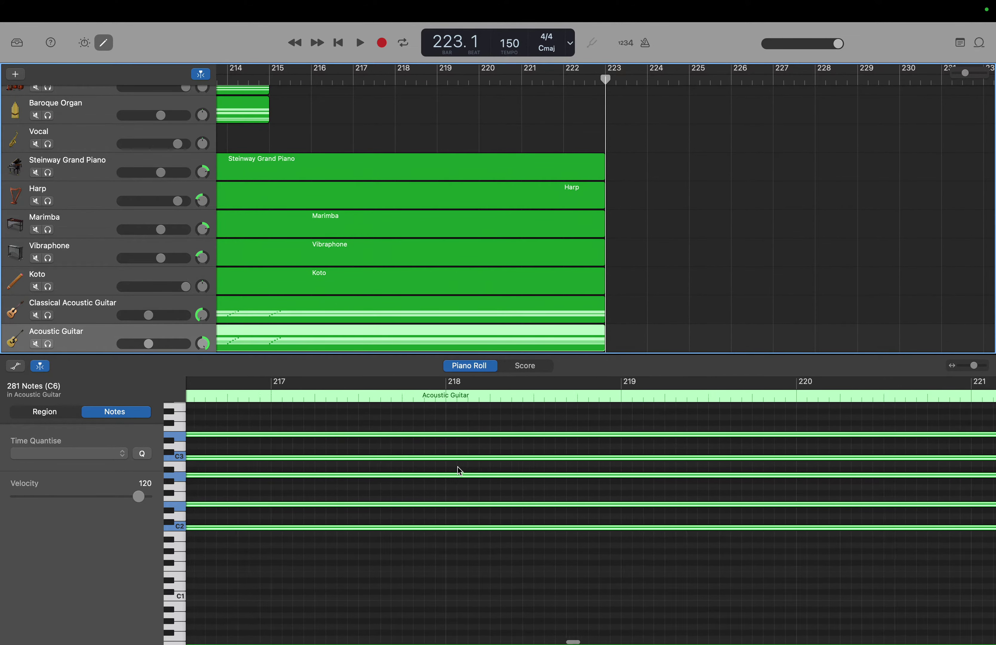
pyautogui.hscroll(-20, 457, 467)
pyautogui.hscroll(-12, 458, 466)
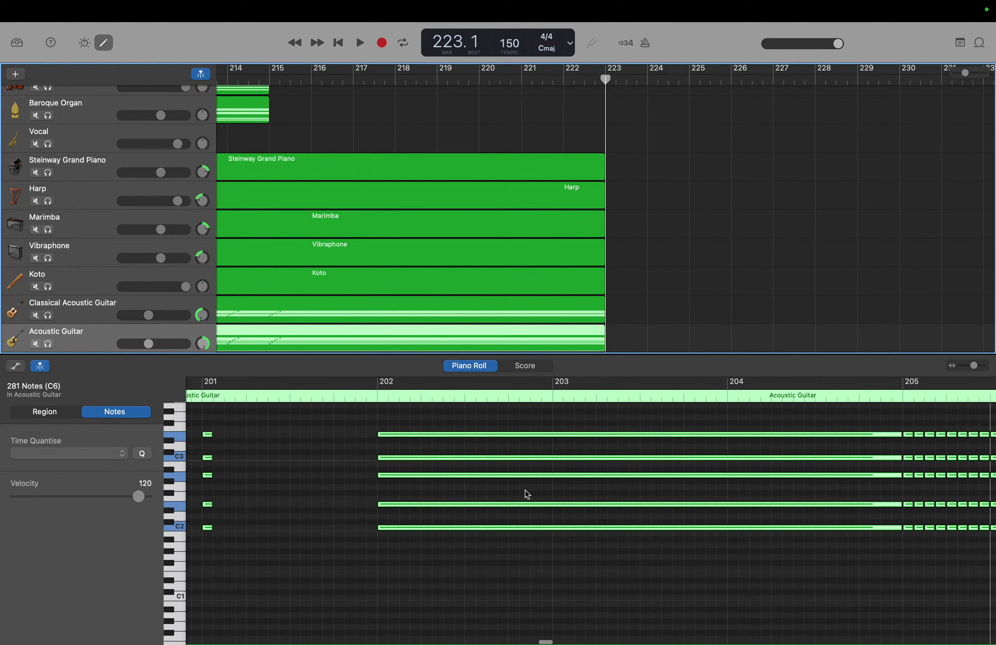
pyautogui.click(375, 450)
pyautogui.moveTo(373, 449); pyautogui.dragTo(676, 463)
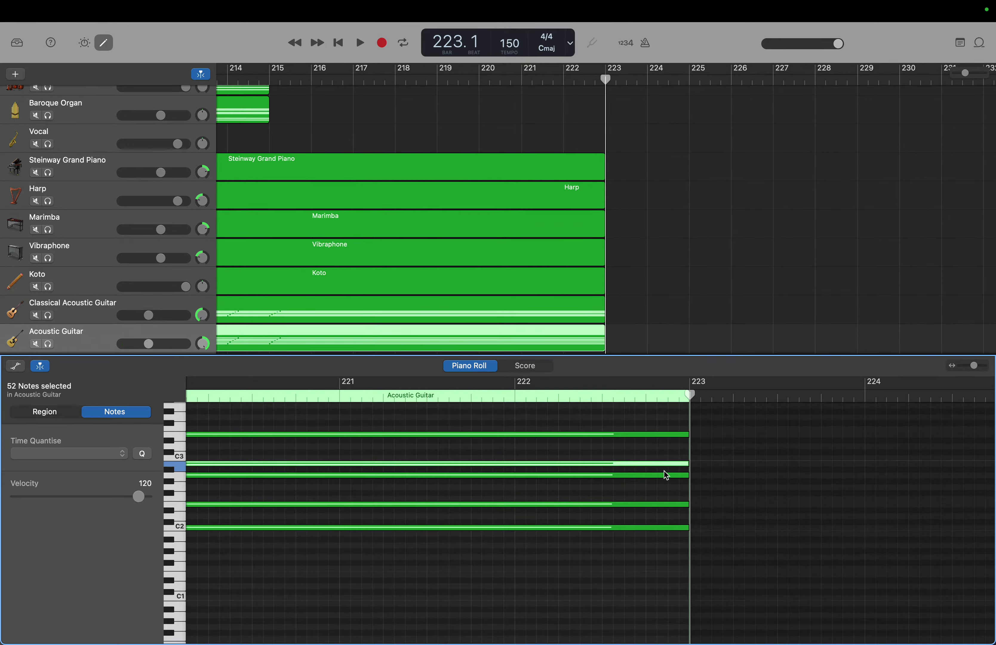
# Step: Audition the sustained A2 and E2 notes of the final Acoustic Guitar chord
pyautogui.moveTo(660, 474)
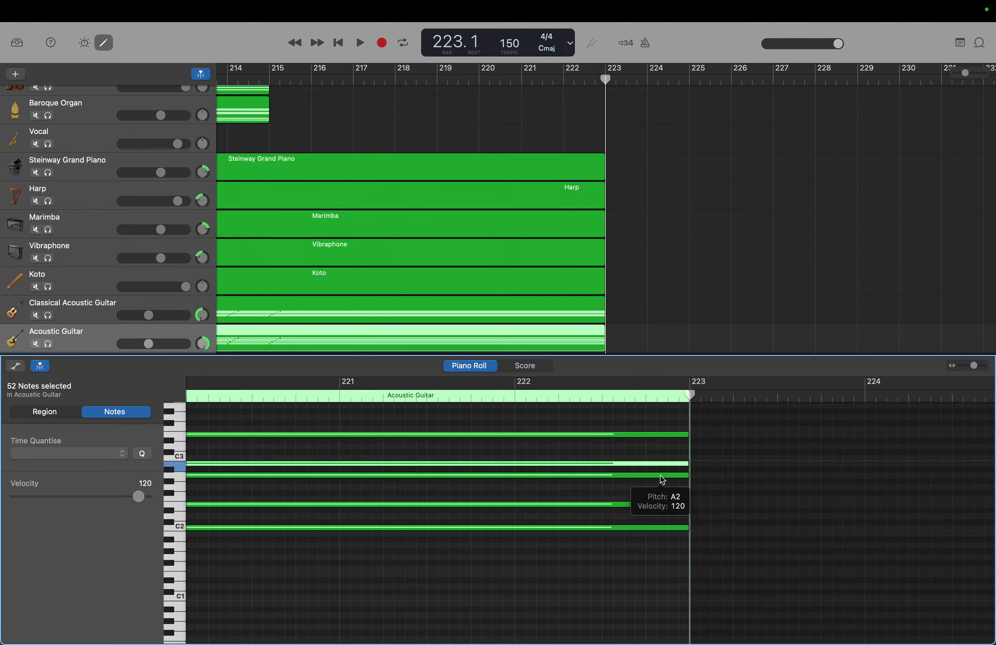
pyautogui.click(661, 476)
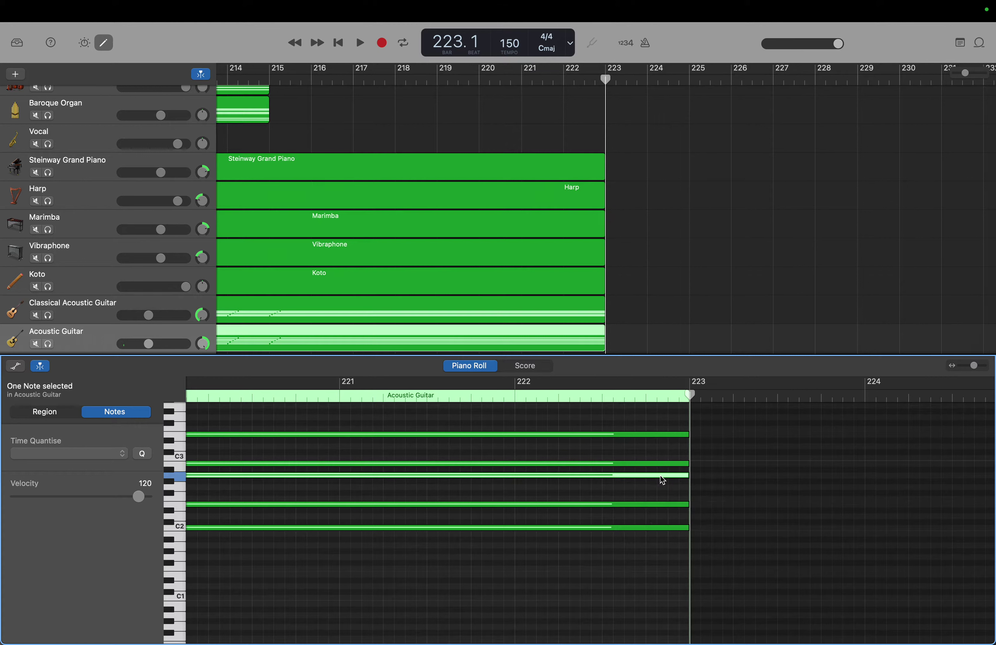
pyautogui.click(663, 504)
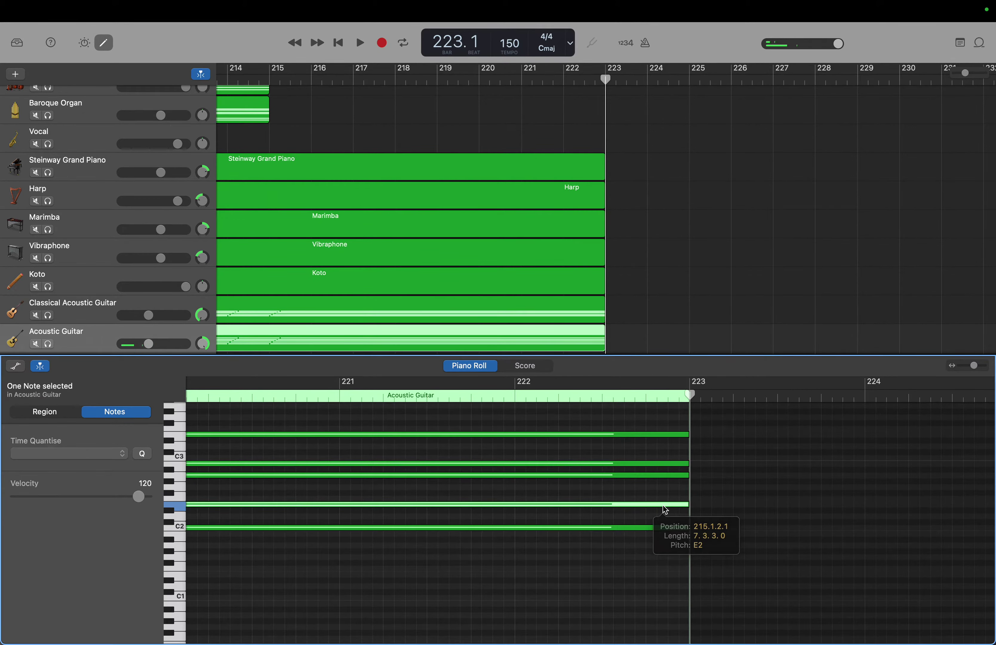
pyautogui.click(657, 476)
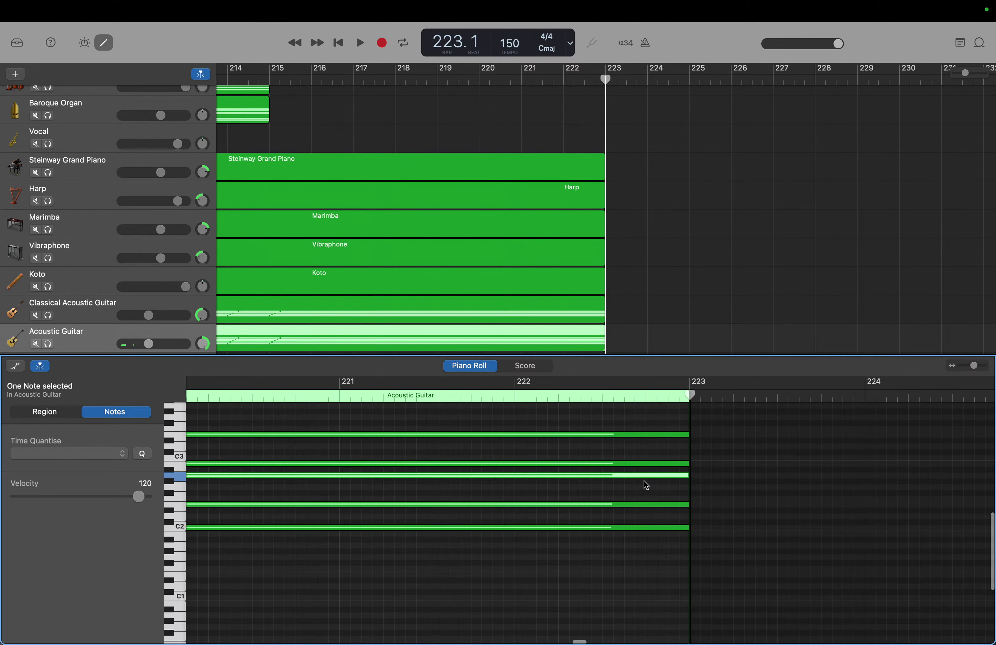
# Step: Review the Acoustic Guitar voicings back from the final chord to the rhythmic chords in bars 190 to 194
pyautogui.hscroll(-10, 643, 480)
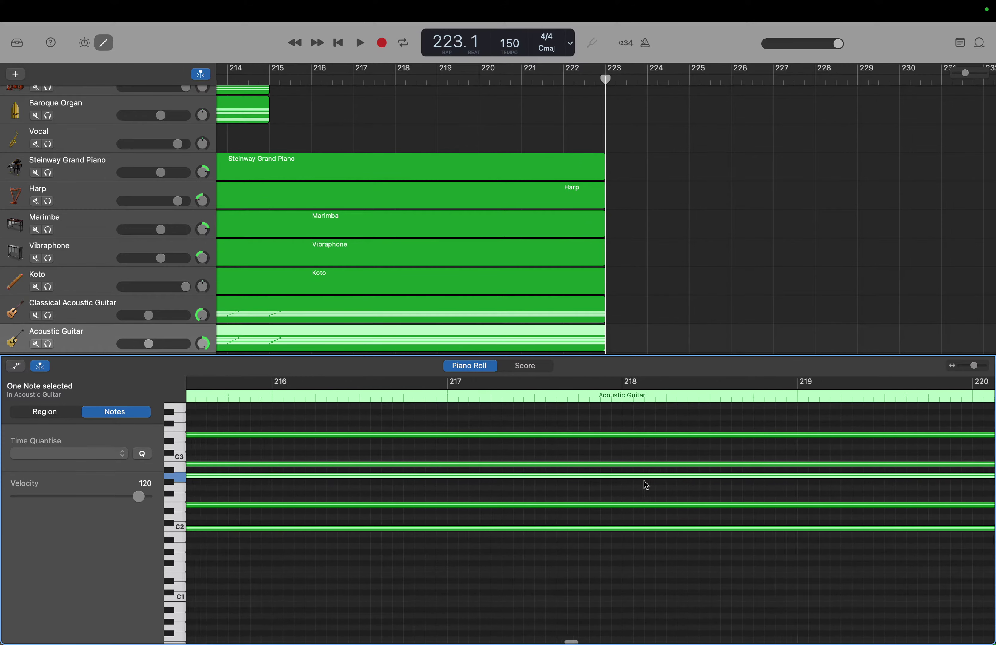
pyautogui.hscroll(-20, 644, 481)
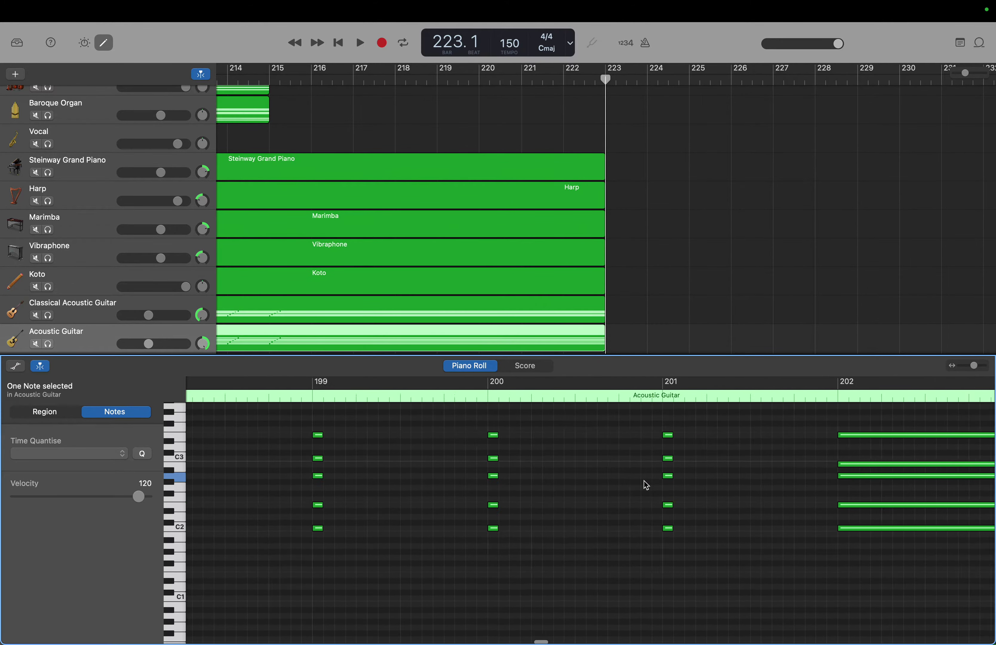
pyautogui.hscroll(-12, 644, 481)
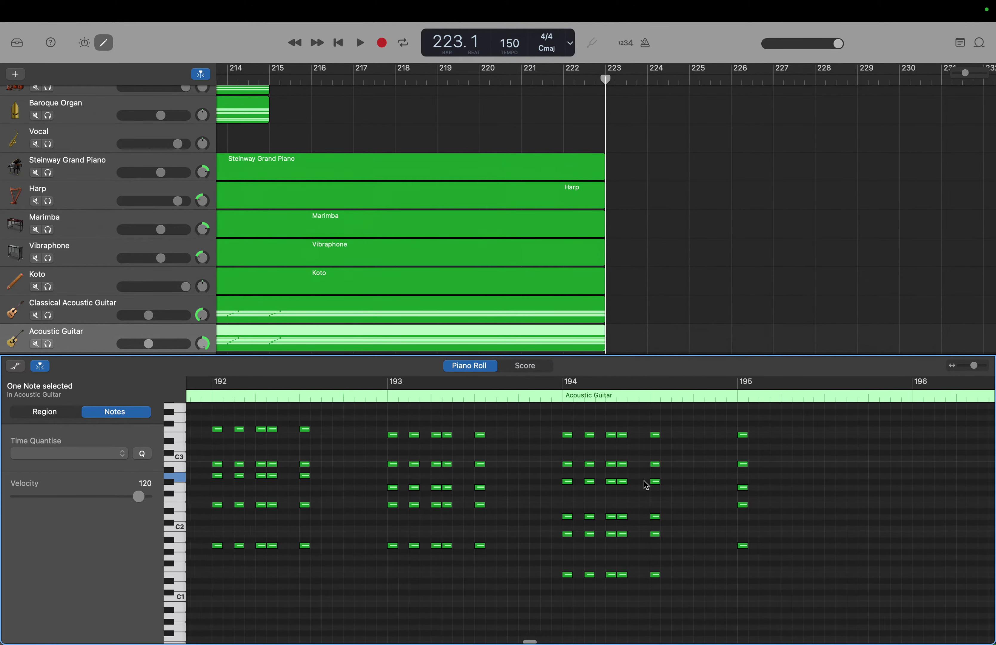
pyautogui.hscroll(-3, 644, 481)
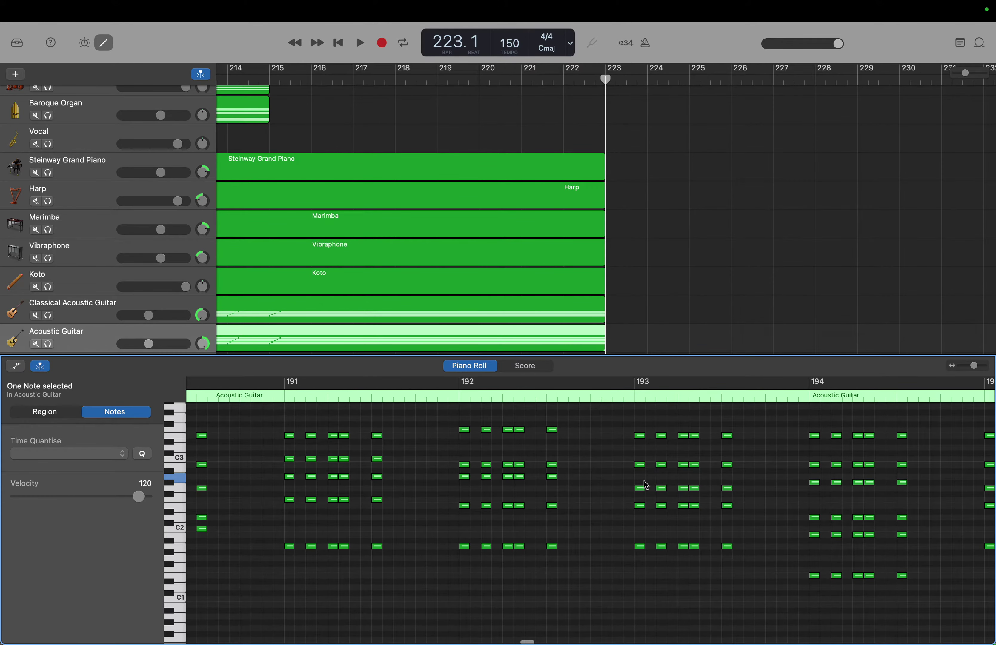
pyautogui.hscroll(-5, 644, 485)
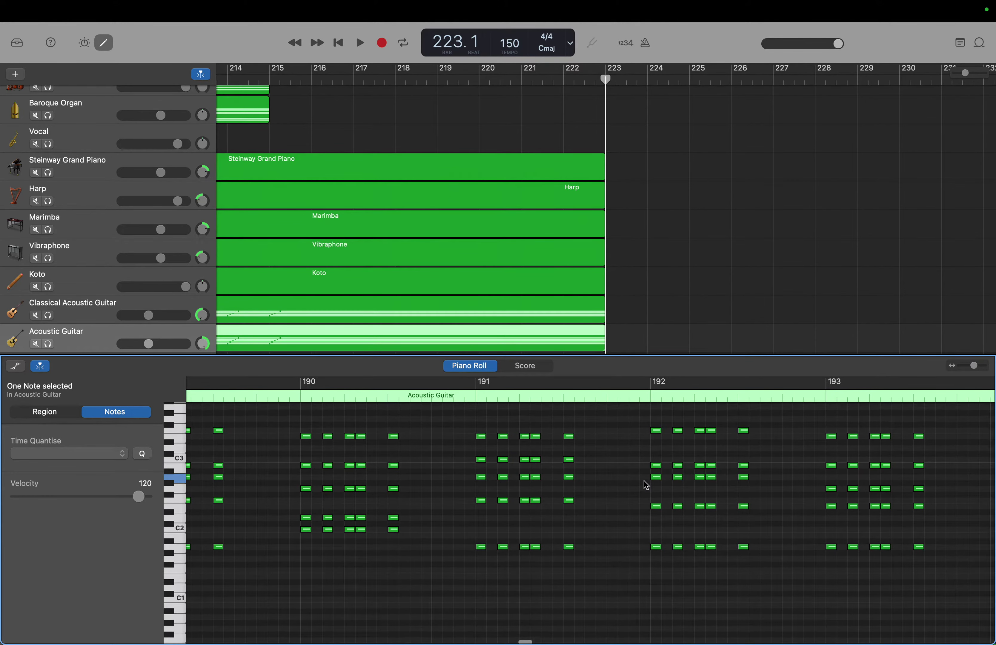
pyautogui.scroll(1, 644, 481)
pyautogui.hscroll(-1, 644, 481)
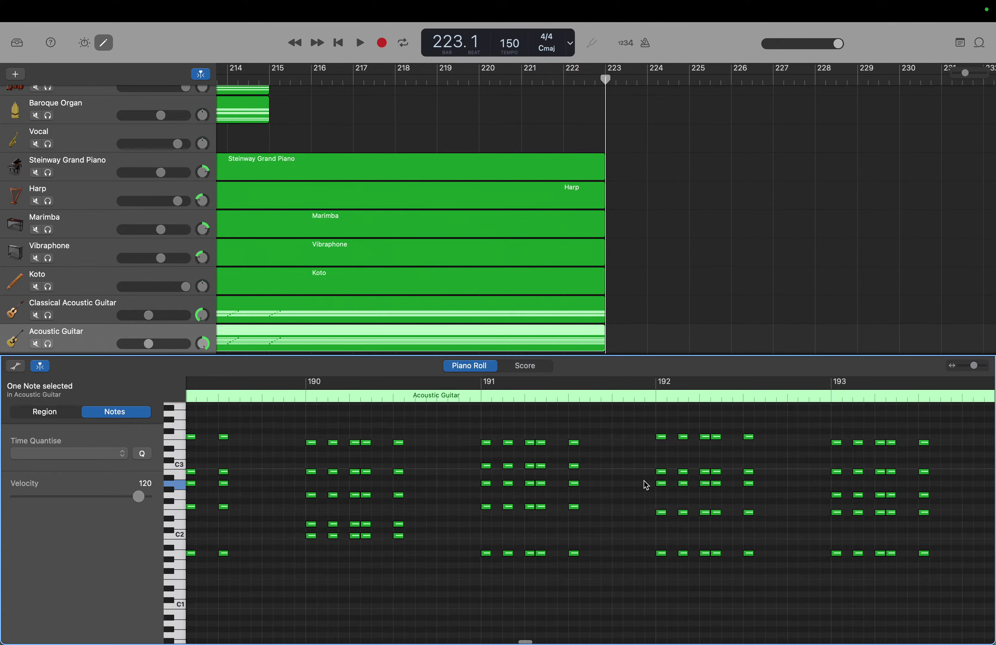
pyautogui.hscroll(-2, 644, 481)
# Step: Examine the Classical Acoustic Guitar chords in bars 190 to 194, auditioning the first B2 of bar 192 and the last C2 of bar 190
pyautogui.click(110, 316)
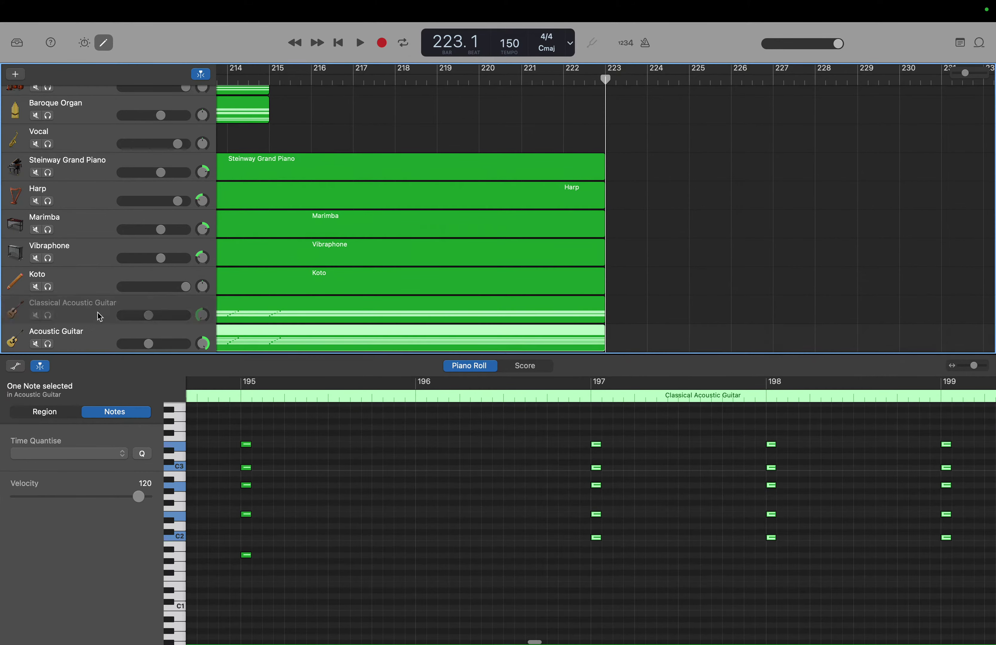
pyautogui.hscroll(-10, 379, 481)
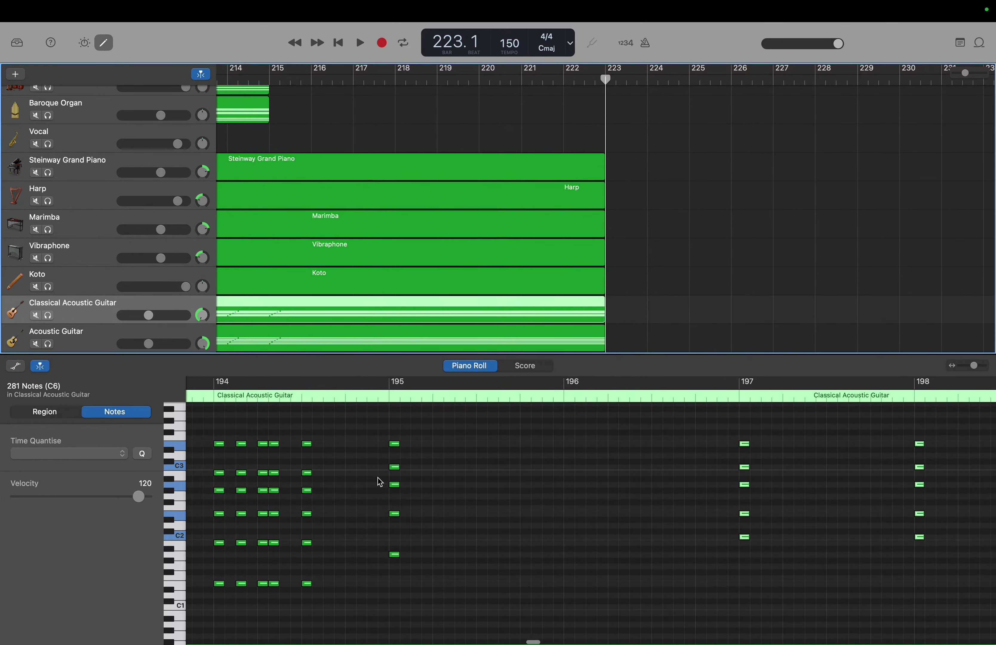
pyautogui.hscroll(-4, 379, 481)
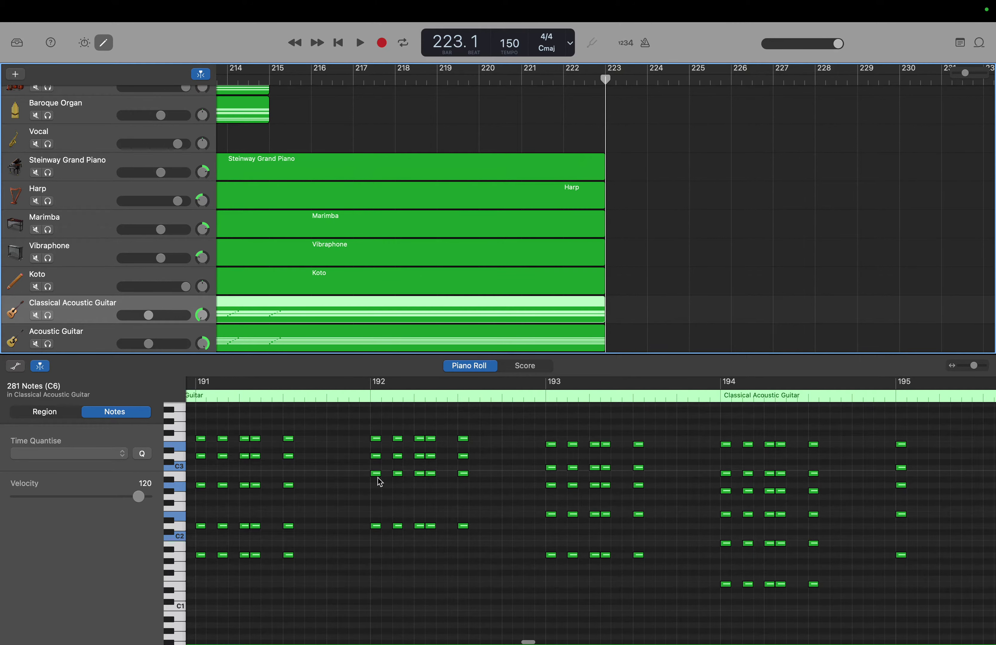
pyautogui.hscroll(-1, 379, 482)
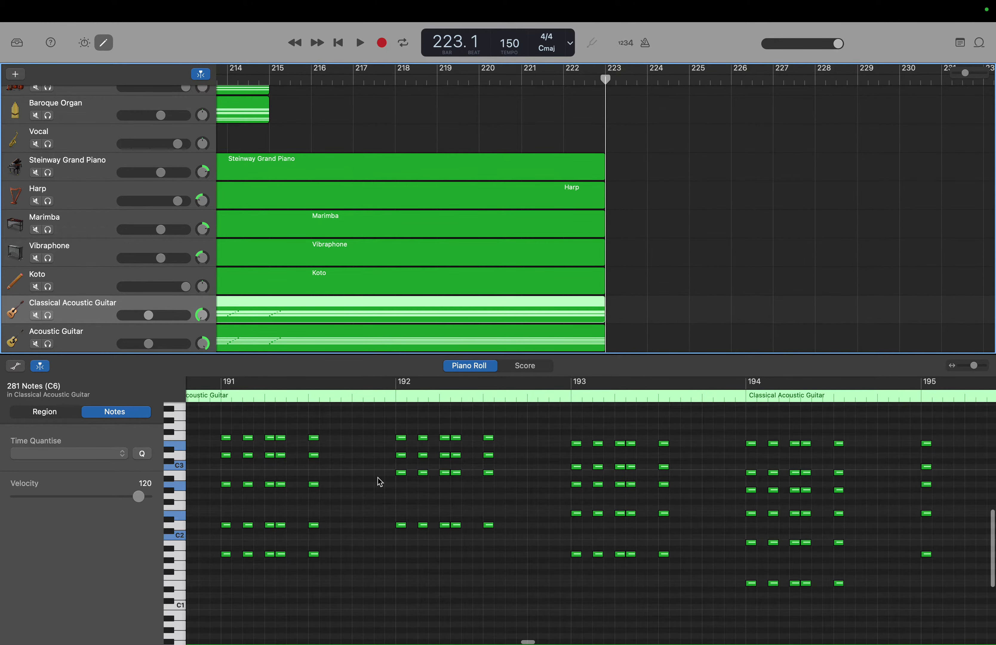
pyautogui.click(400, 473)
pyautogui.click(401, 473)
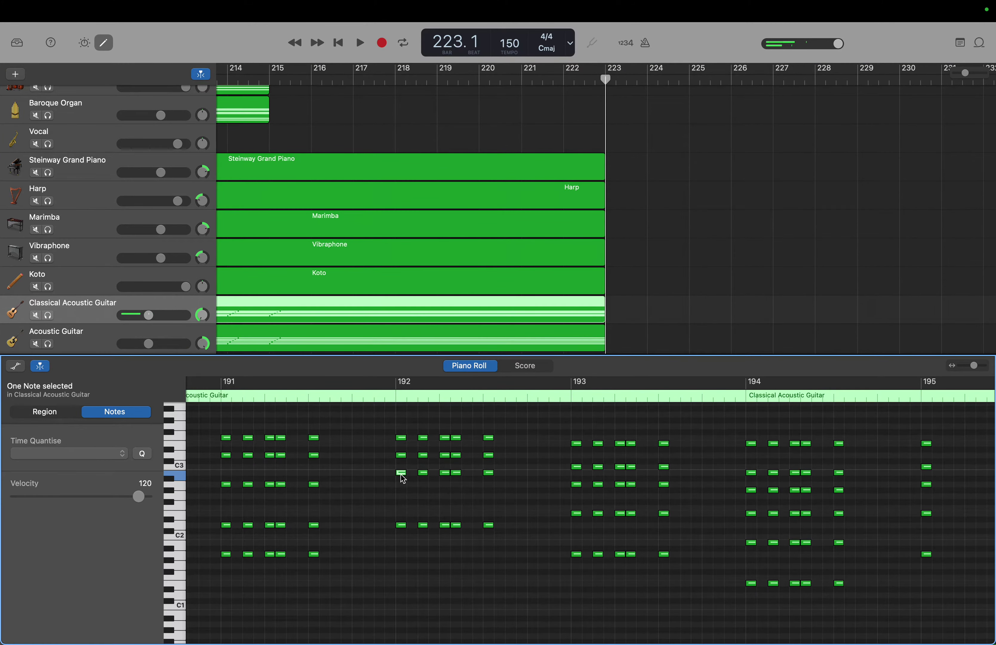
pyautogui.hscroll(-5, 403, 479)
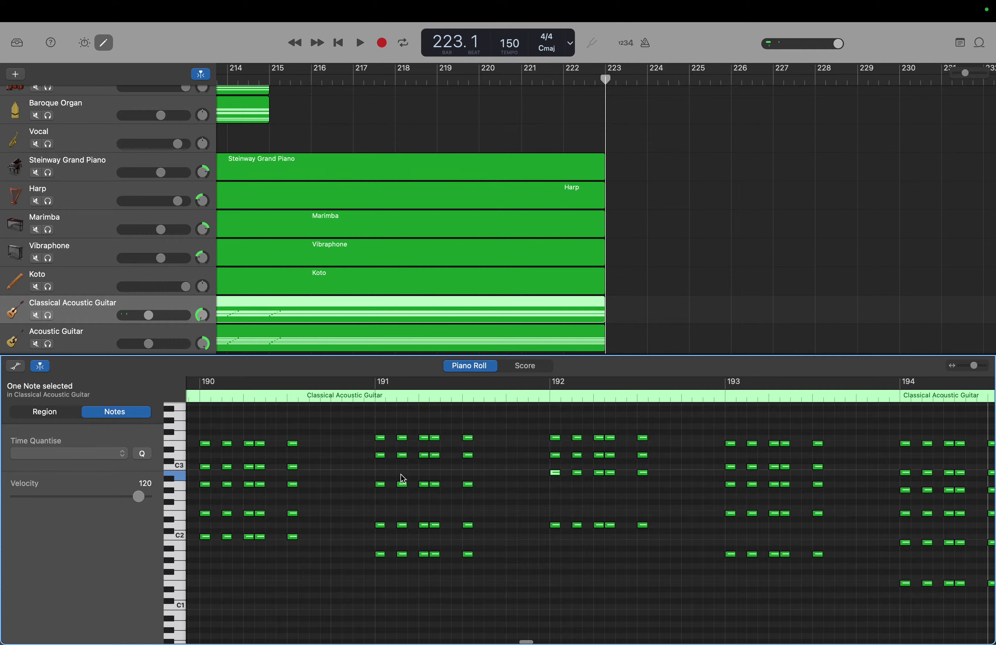
pyautogui.scroll(1, 402, 479)
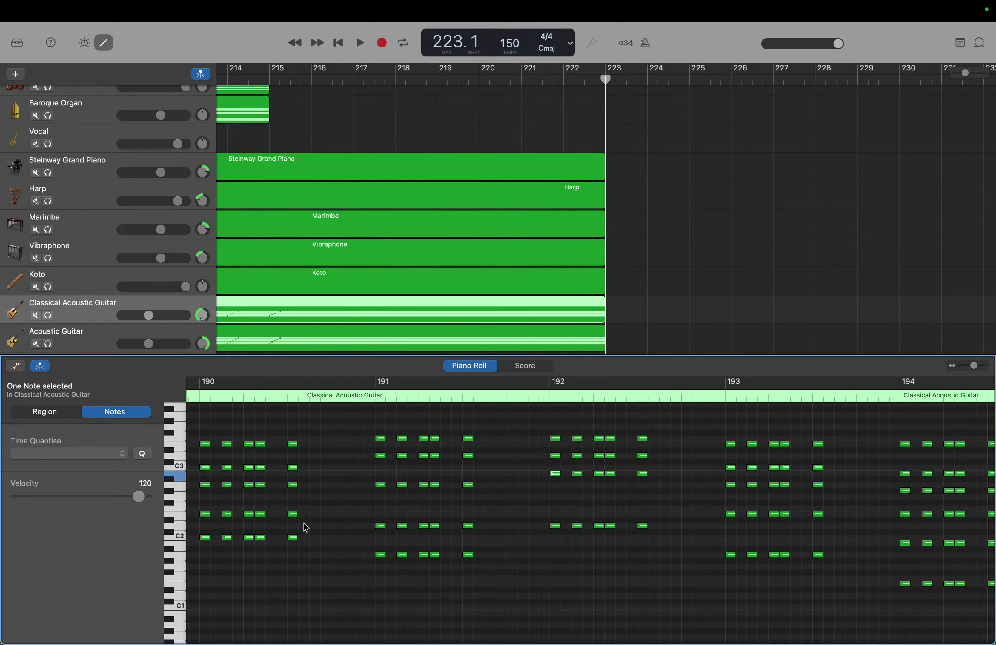
pyautogui.click(295, 539)
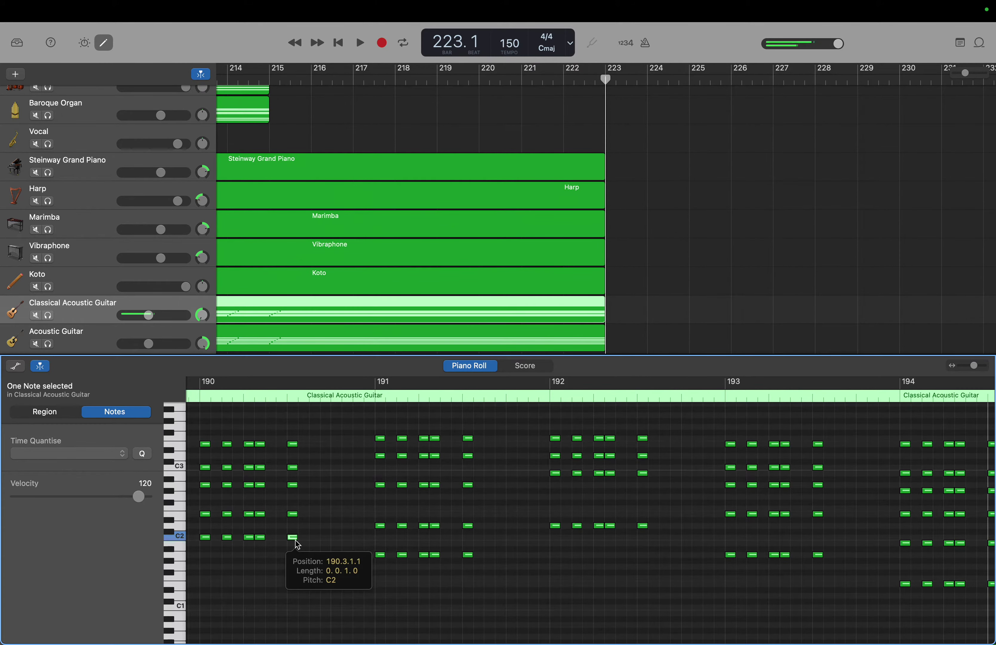
# Step: Audition the E2 and A2 of bar 190's last Classical Acoustic Guitar chord, then lower the bar's five A2 notes to G♯2
pyautogui.rightClick(297, 523)
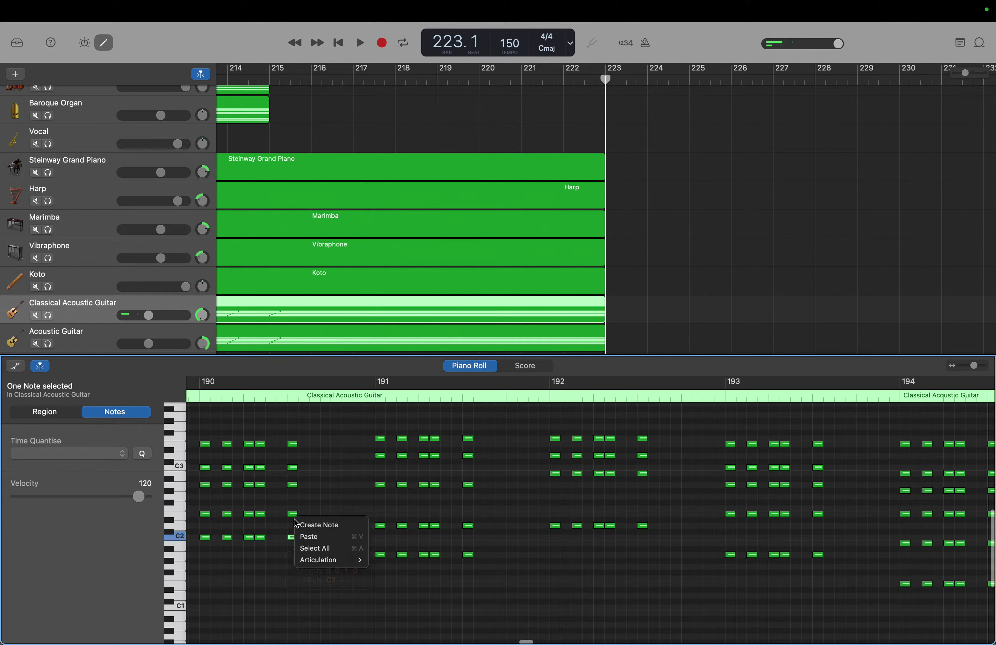
pyautogui.click(292, 513)
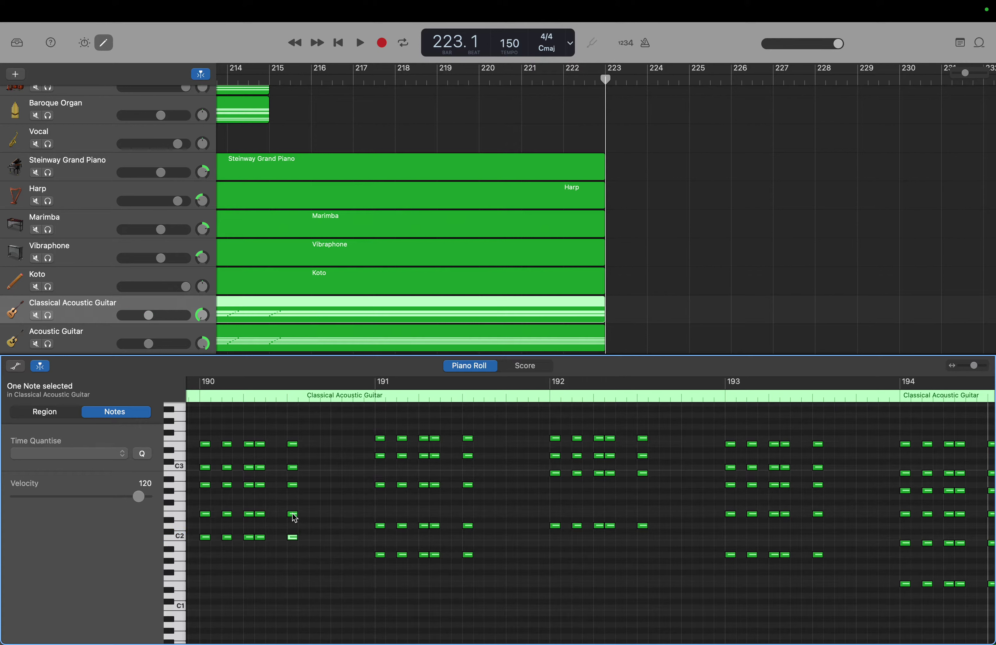
pyautogui.click(292, 513)
pyautogui.click(293, 483)
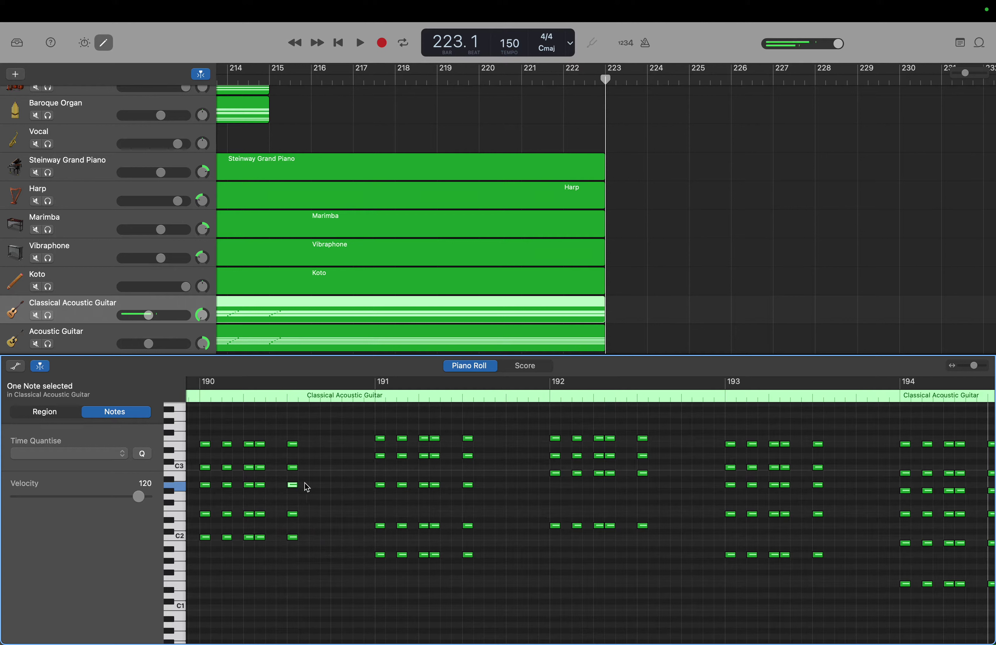
pyautogui.moveTo(310, 480); pyautogui.dragTo(207, 490)
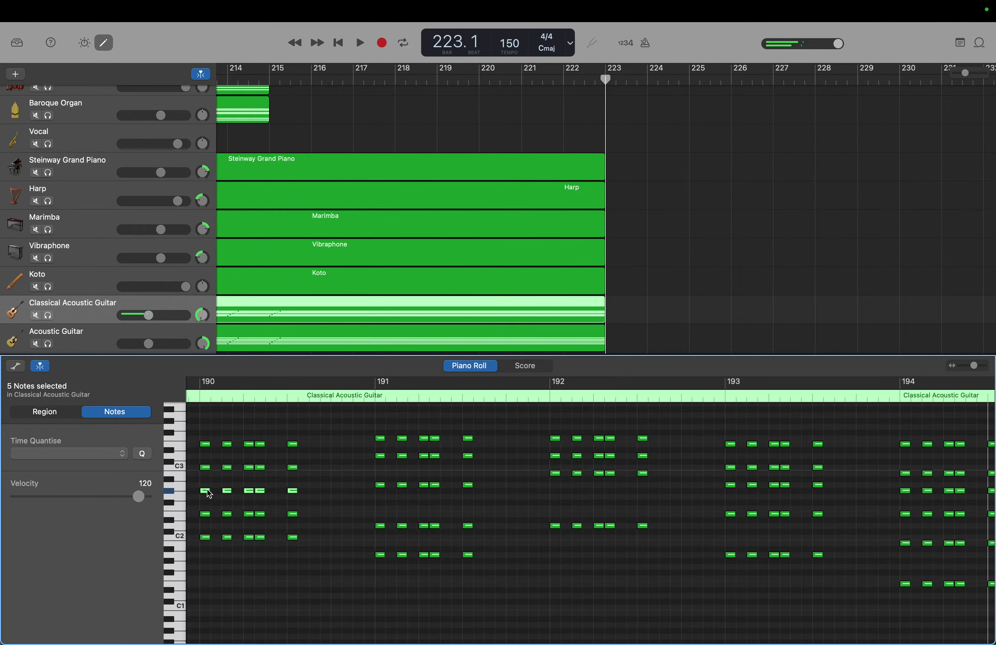
# Step: Lower the five A2 notes in bar 187 of the Classical Acoustic Guitar part to G2
pyautogui.hscroll(-5, 209, 494)
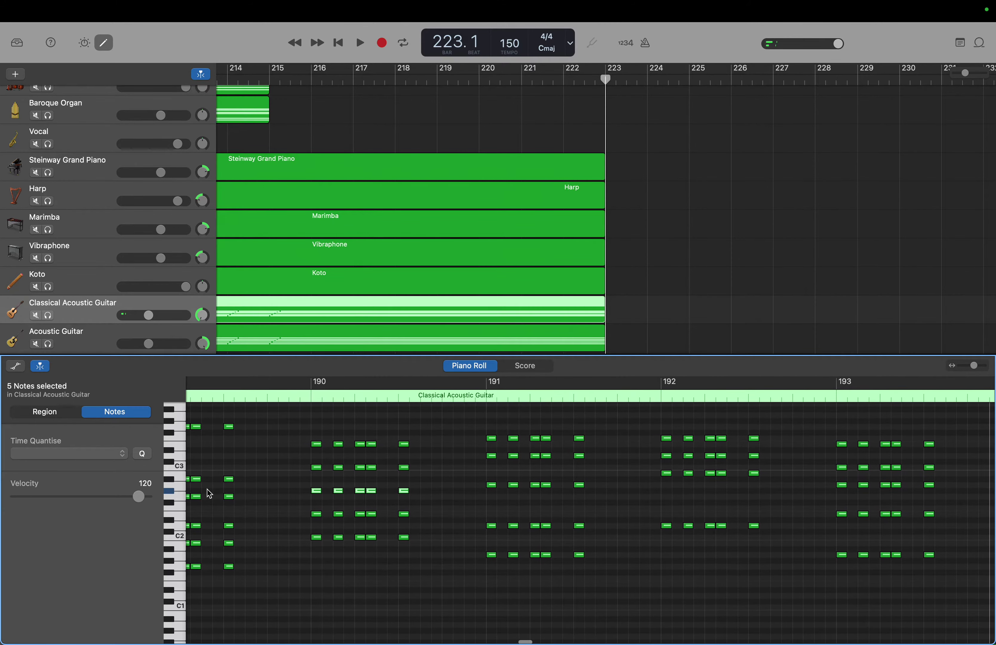
pyautogui.hscroll(-18, 209, 493)
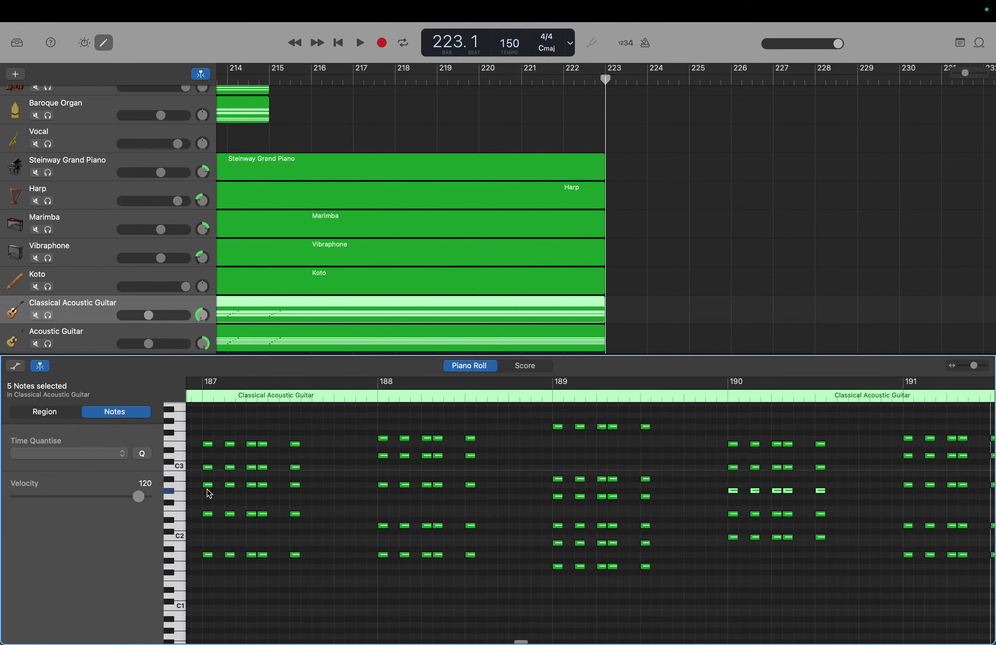
pyautogui.hscroll(-4, 209, 494)
pyautogui.hscroll(-1, 210, 494)
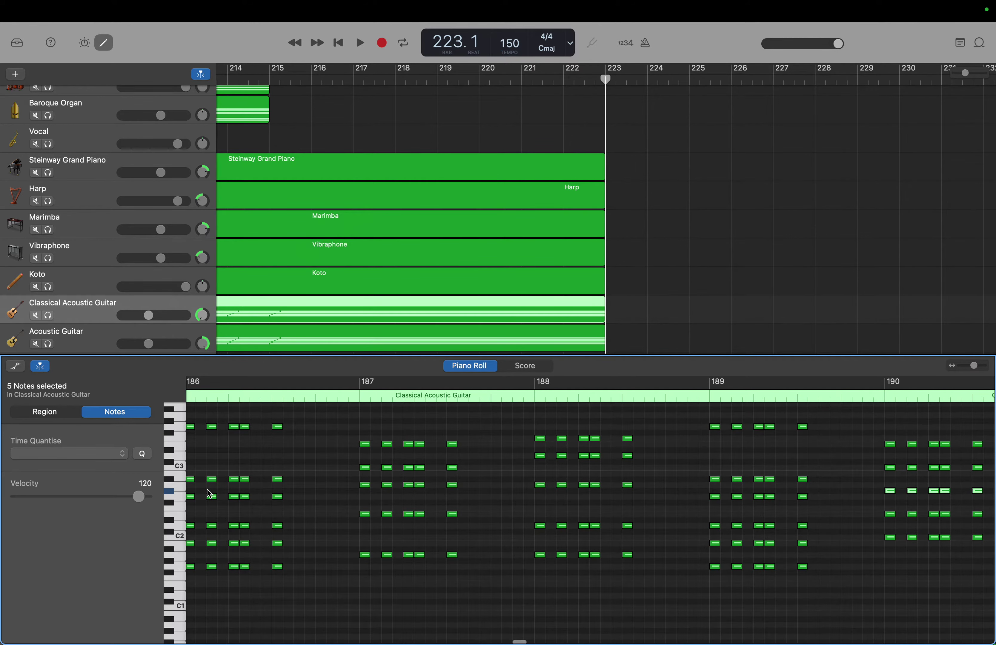
pyautogui.hscroll(-2, 210, 494)
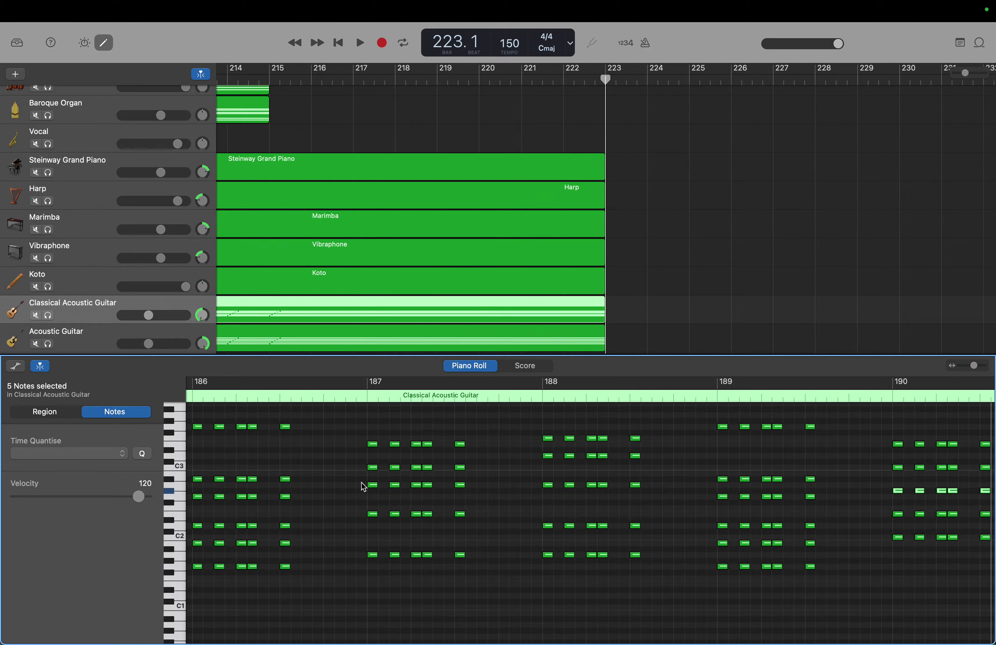
pyautogui.moveTo(363, 486); pyautogui.dragTo(463, 496)
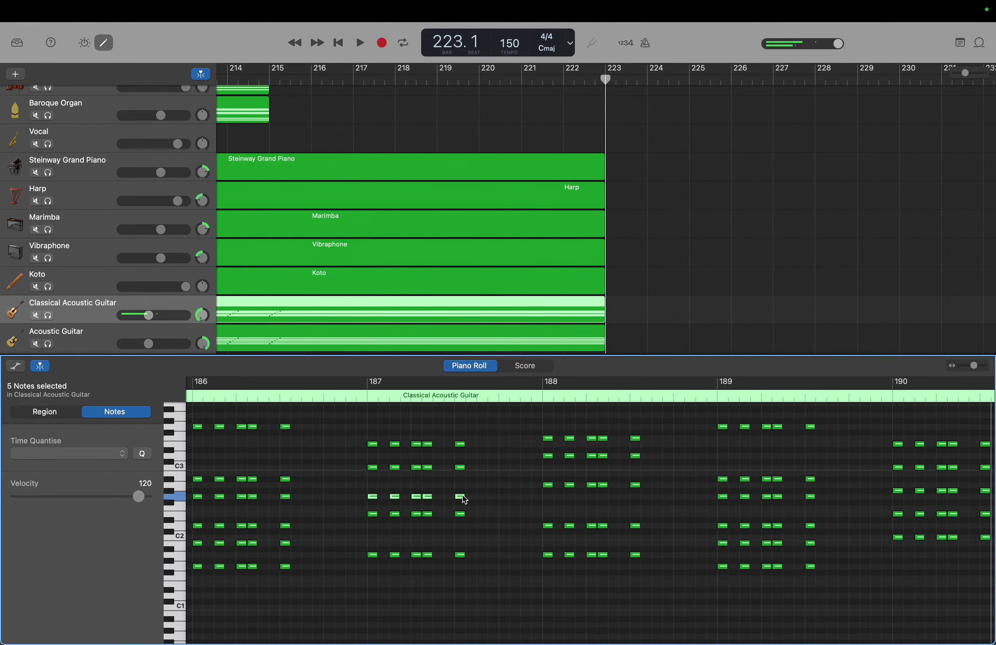
# Step: Lower the five A2 notes in bar 185 of the Classical Acoustic Guitar part to G2
pyautogui.hscroll(-5, 464, 496)
pyautogui.hscroll(-5, 462, 495)
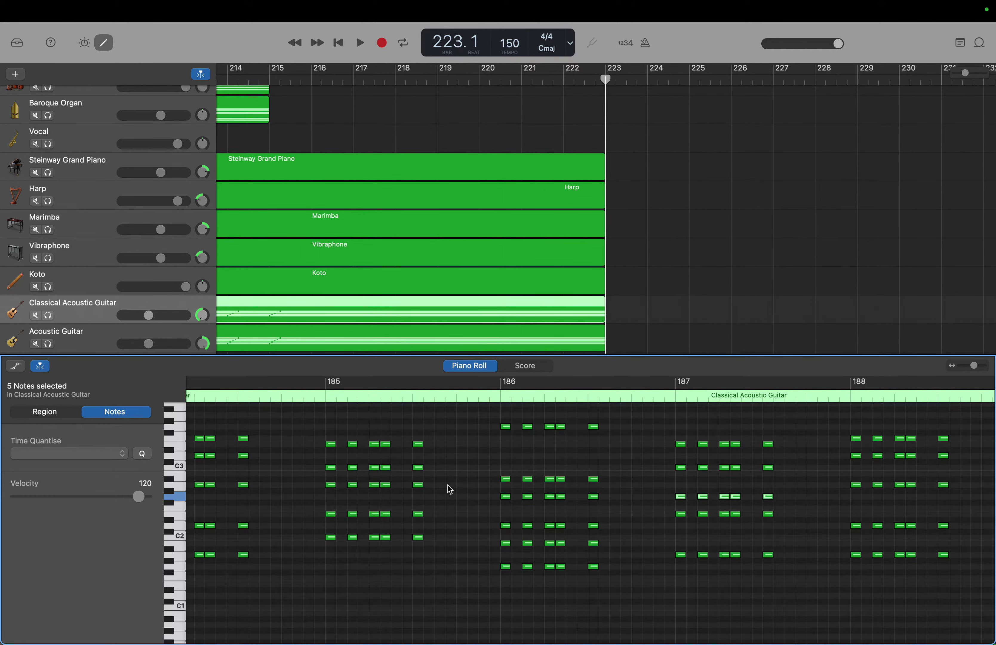
pyautogui.click(450, 489)
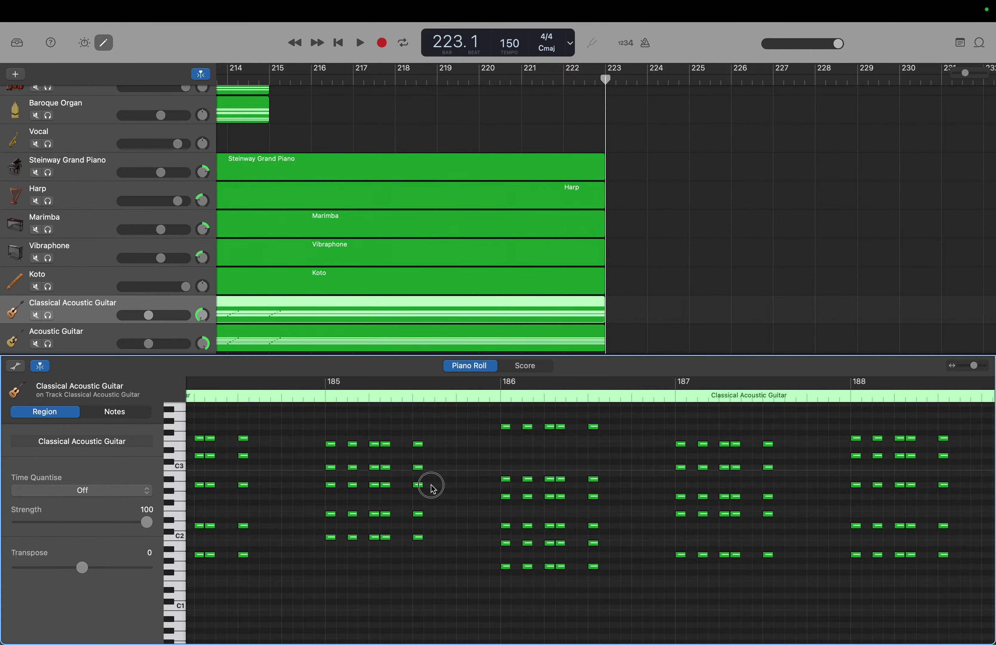
pyautogui.moveTo(428, 488); pyautogui.dragTo(328, 496)
# Step: Lower the A2 notes in bars 179 and 177 of the Classical Acoustic Guitar part to G♯2
pyautogui.hscroll(-10, 282, 492)
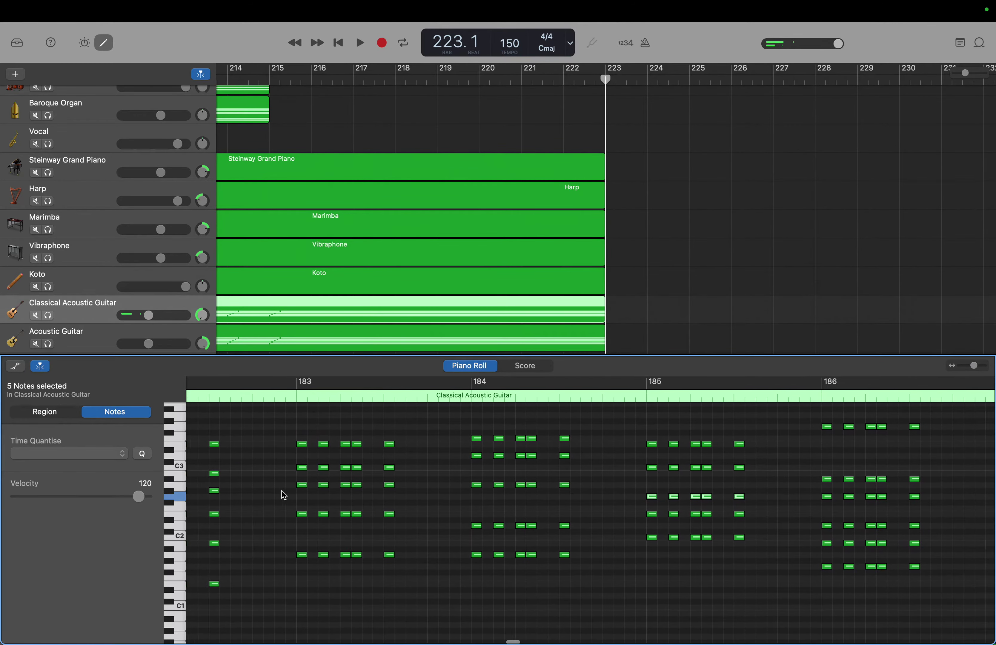
pyautogui.hscroll(-5, 283, 493)
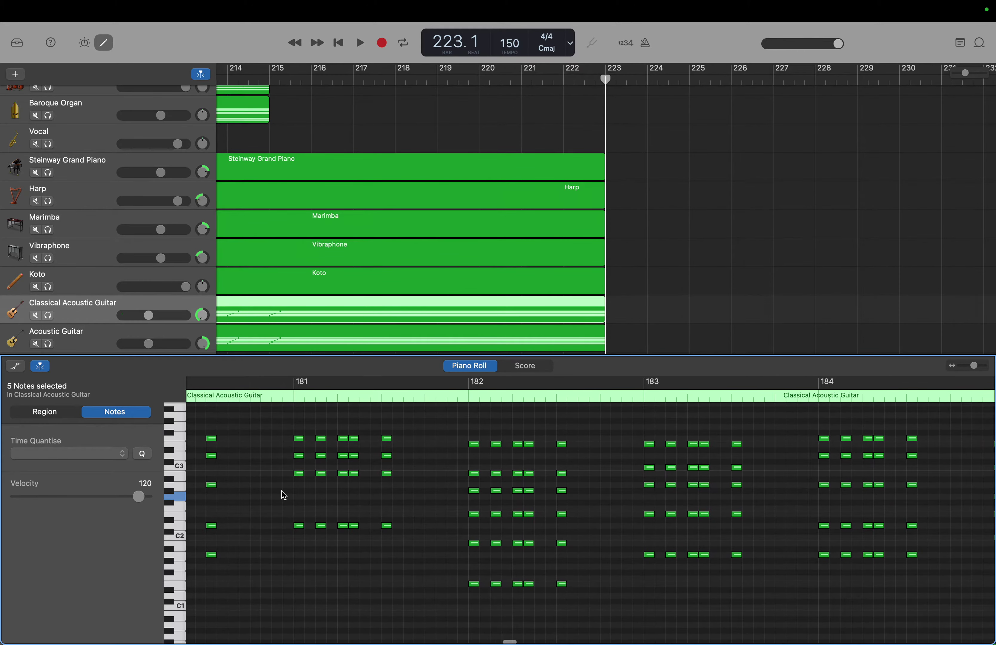
pyautogui.hscroll(-5, 281, 491)
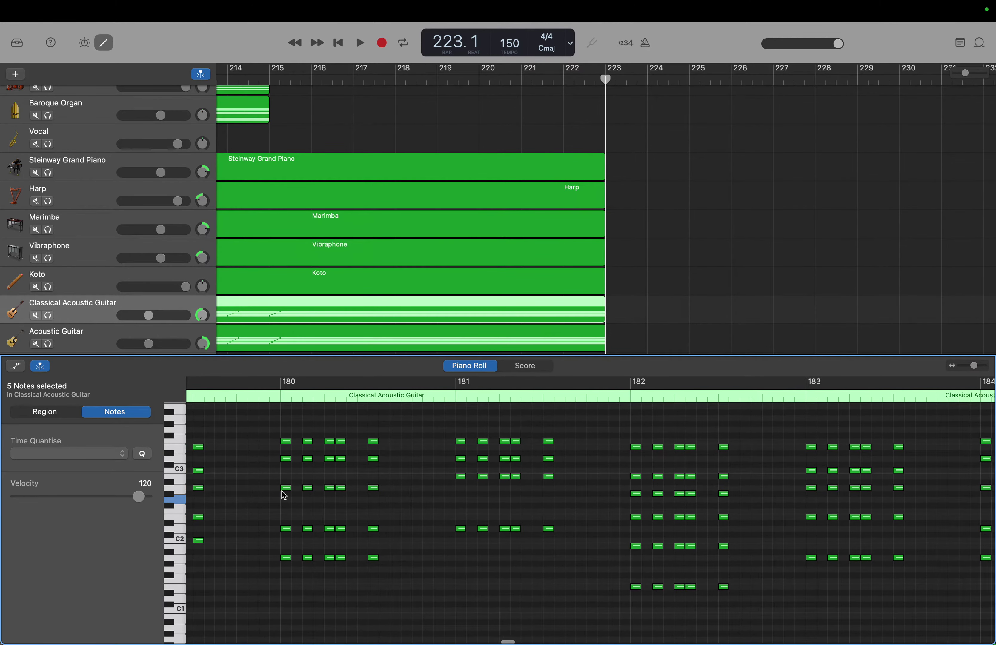
pyautogui.hscroll(-2, 282, 490)
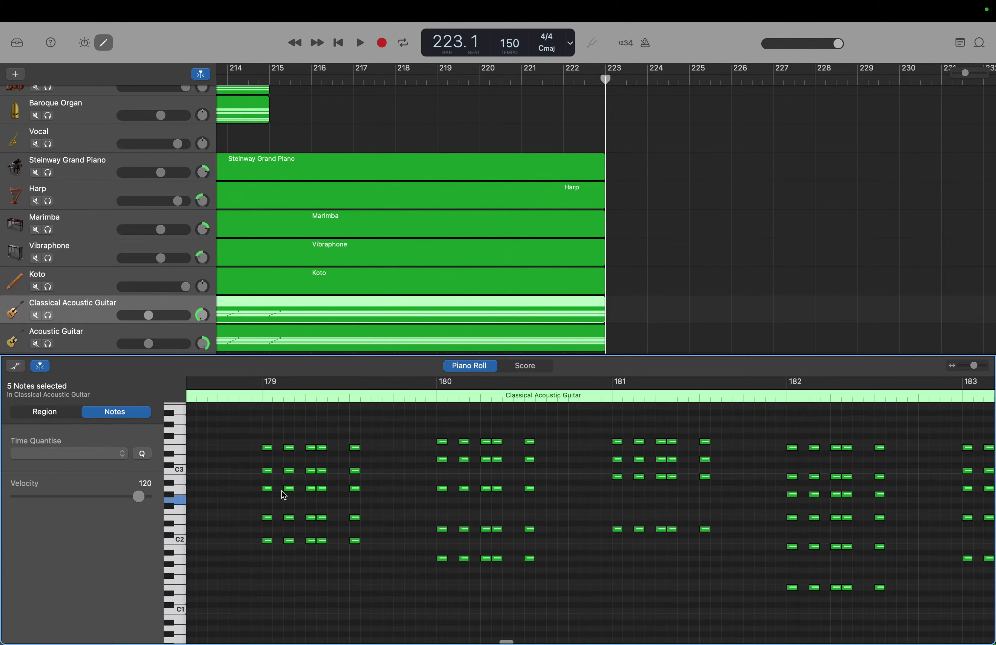
pyautogui.moveTo(253, 481); pyautogui.dragTo(356, 494)
pyautogui.hscroll(-10, 356, 494)
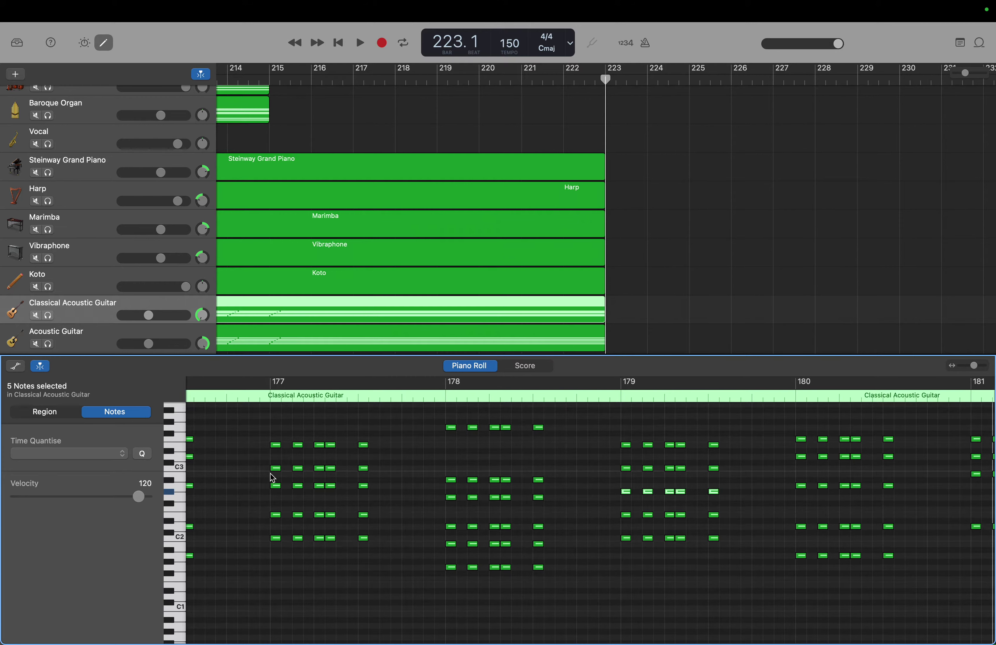
pyautogui.moveTo(271, 478); pyautogui.dragTo(364, 494)
# Step: Lower the five A2 notes in bar 171 of the Classical Acoustic Guitar part to G2
pyautogui.hscroll(-8, 363, 494)
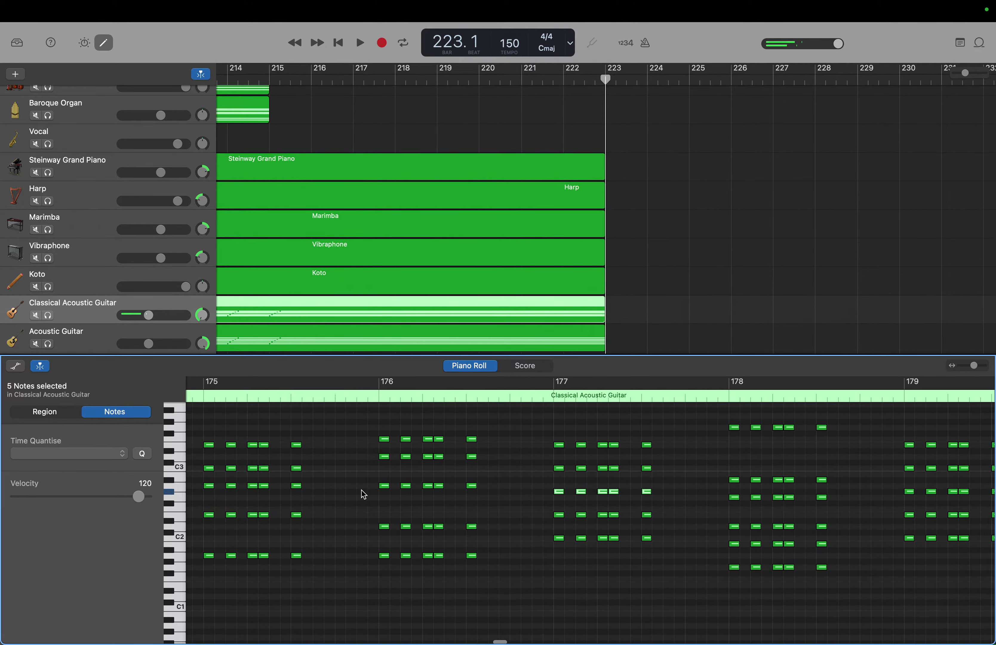
pyautogui.hscroll(-3, 363, 494)
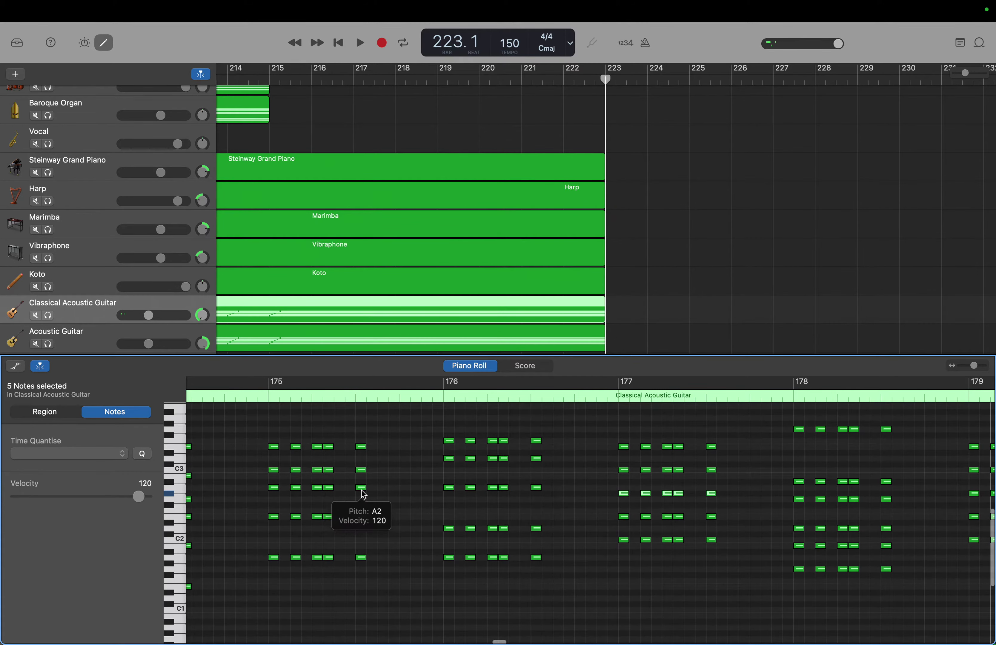
pyautogui.hscroll(-12, 363, 494)
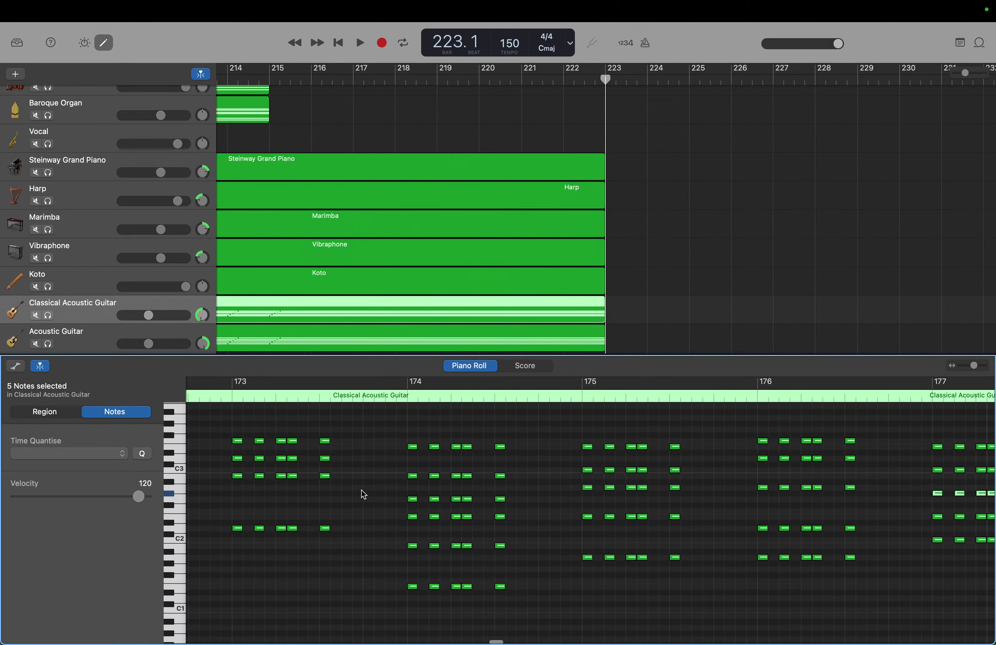
pyautogui.hscroll(-3, 363, 494)
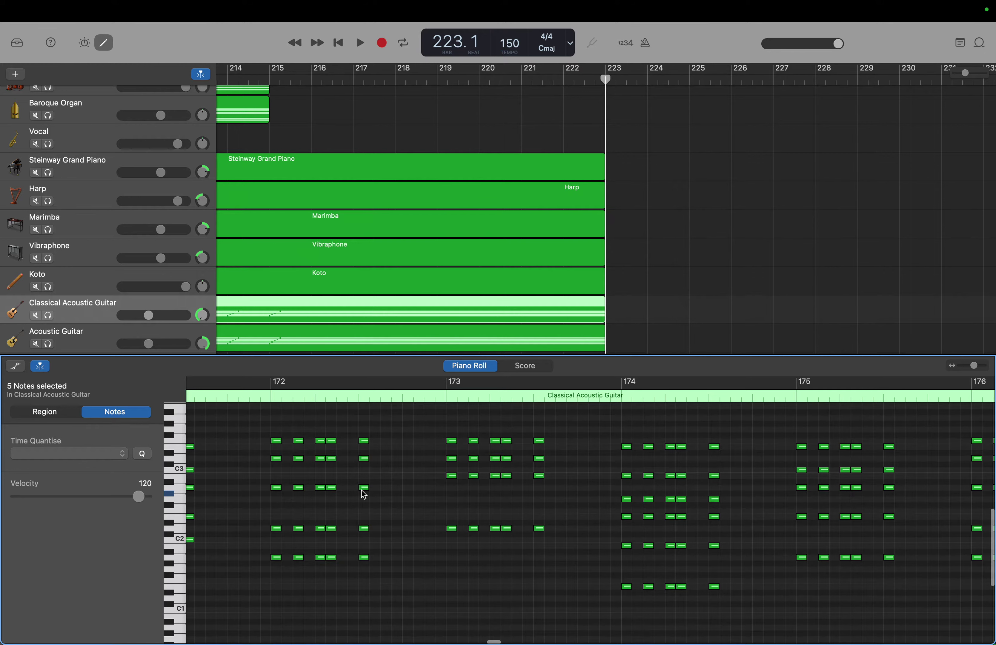
pyautogui.hscroll(-1, 364, 493)
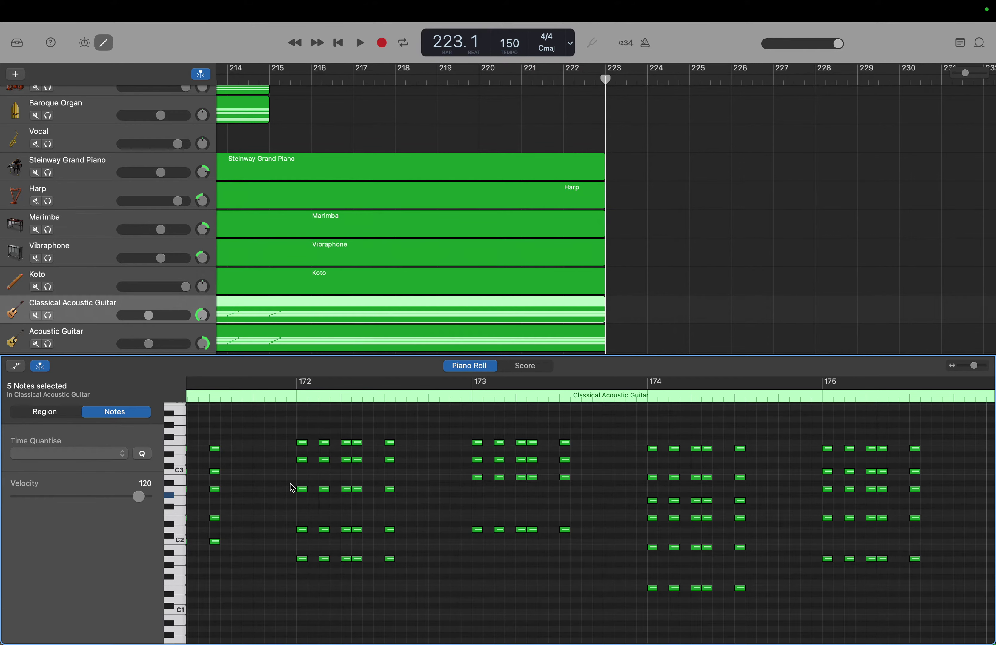
pyautogui.hscroll(-3, 282, 484)
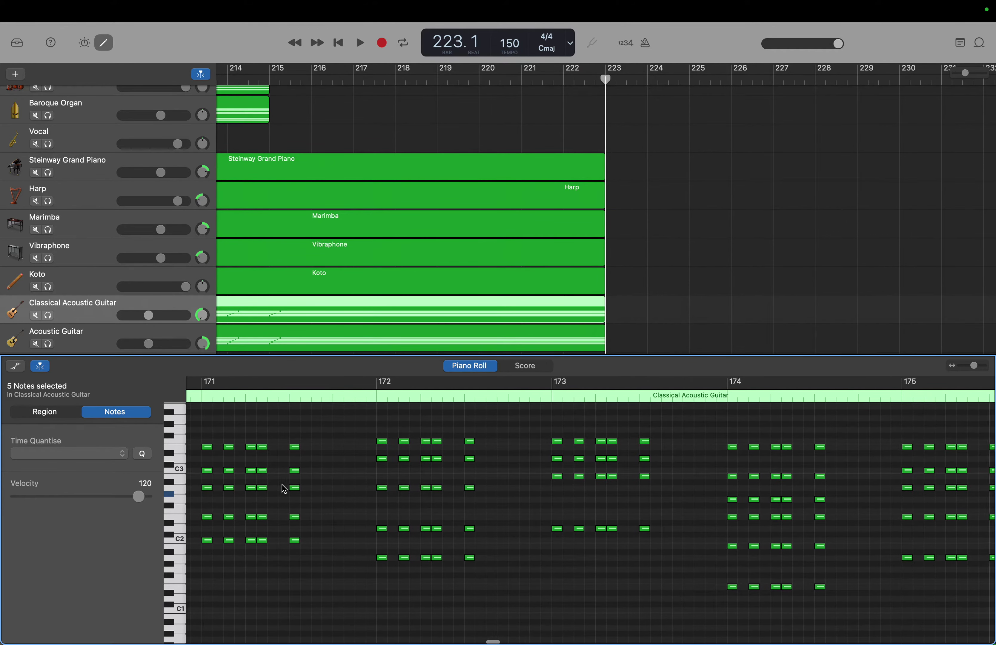
pyautogui.moveTo(213, 479)
pyautogui.mouseDown()
pyautogui.moveTo(334, 507)
pyautogui.moveTo(311, 491)
pyautogui.moveTo(315, 501)
pyautogui.mouseUp()
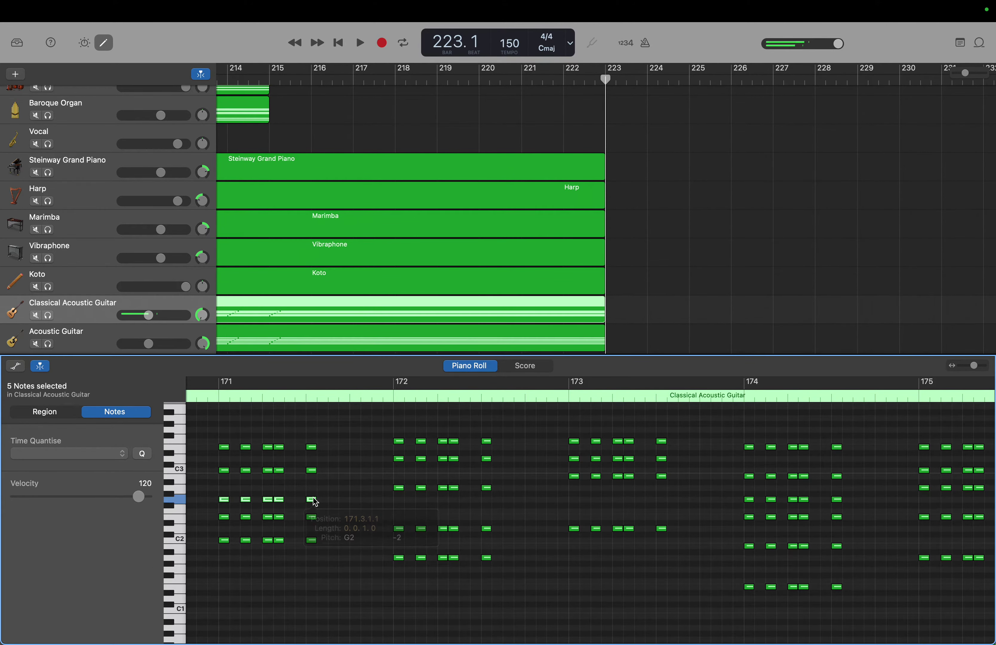
# Step: Lower the five A2 notes in bar 166 of the Classical Acoustic Guitar part to G2
pyautogui.hscroll(-2, 315, 503)
pyautogui.hscroll(-7, 315, 502)
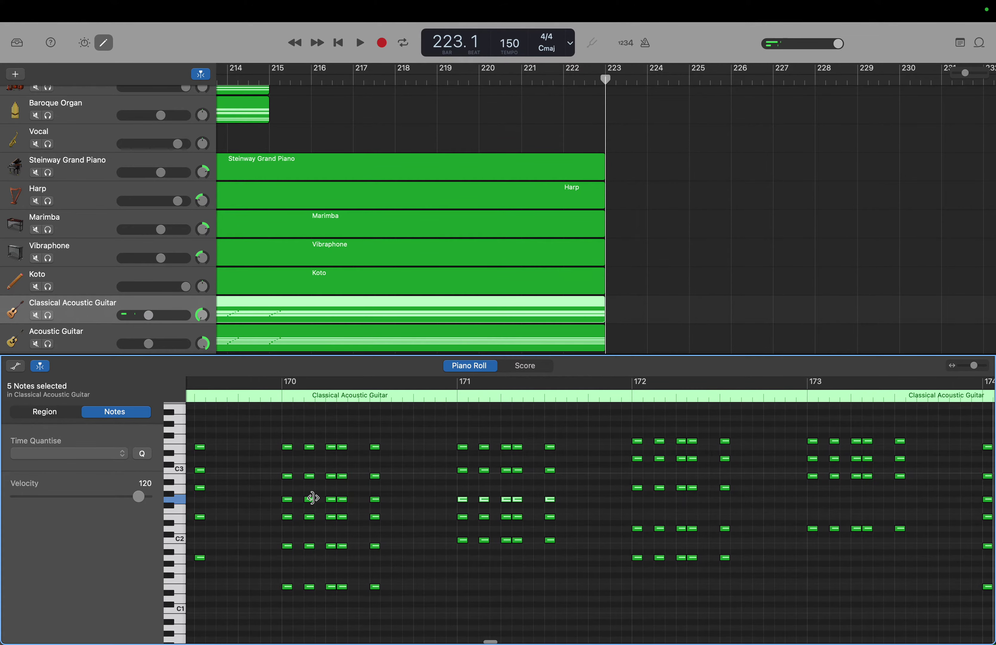
pyautogui.hscroll(-4, 315, 502)
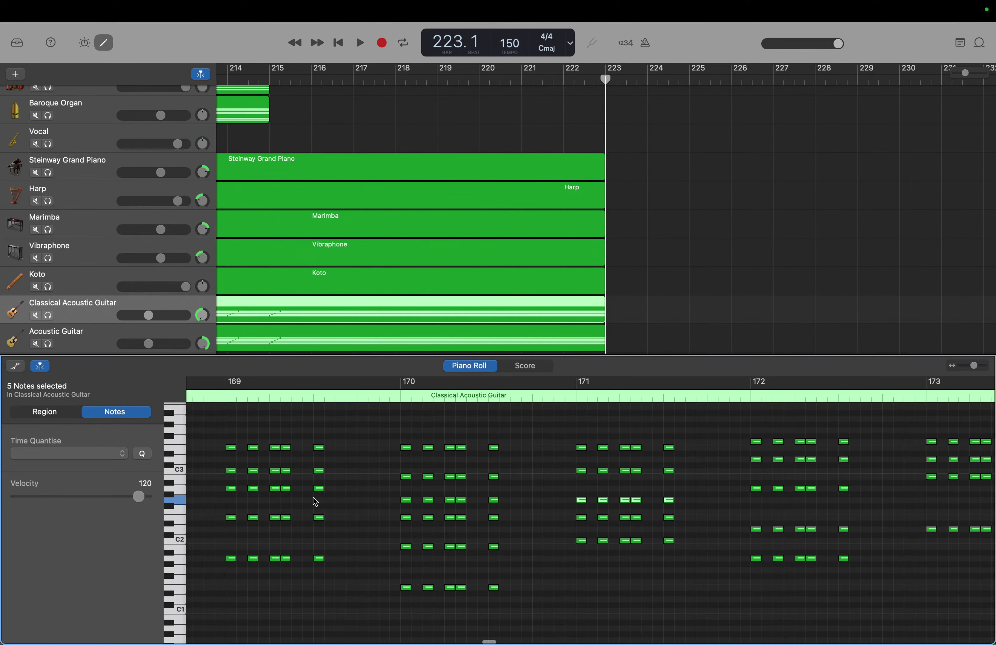
pyautogui.hscroll(-9, 315, 501)
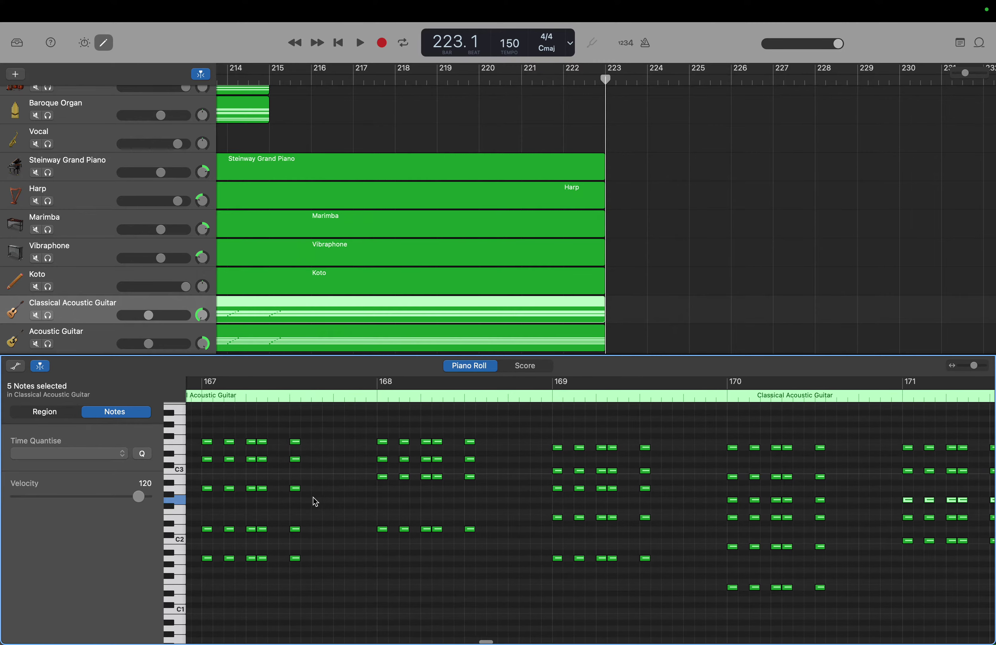
pyautogui.hscroll(-5, 315, 501)
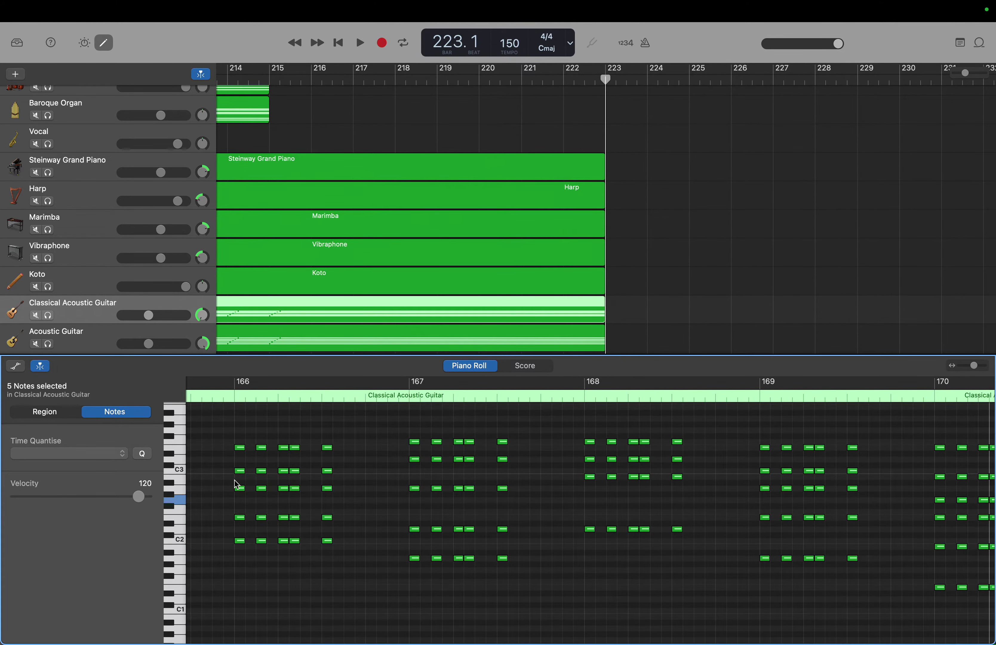
pyautogui.moveTo(233, 485); pyautogui.dragTo(330, 503)
# Step: Lower the five A2 notes in bar 163 of the Classical Acoustic Guitar part to G2
pyautogui.hscroll(-10, 329, 502)
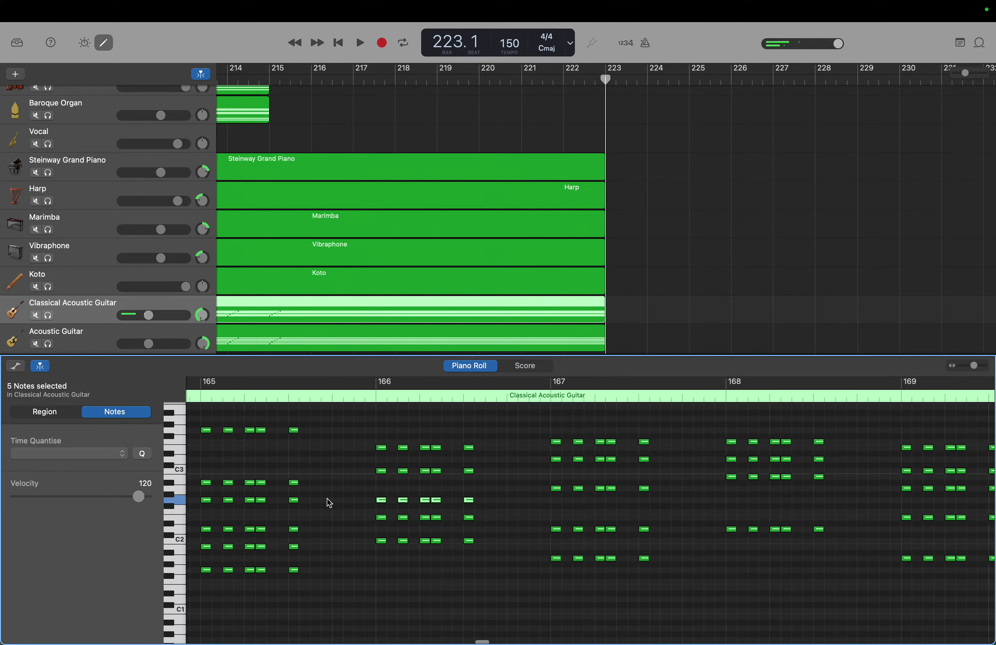
pyautogui.hscroll(-8, 330, 502)
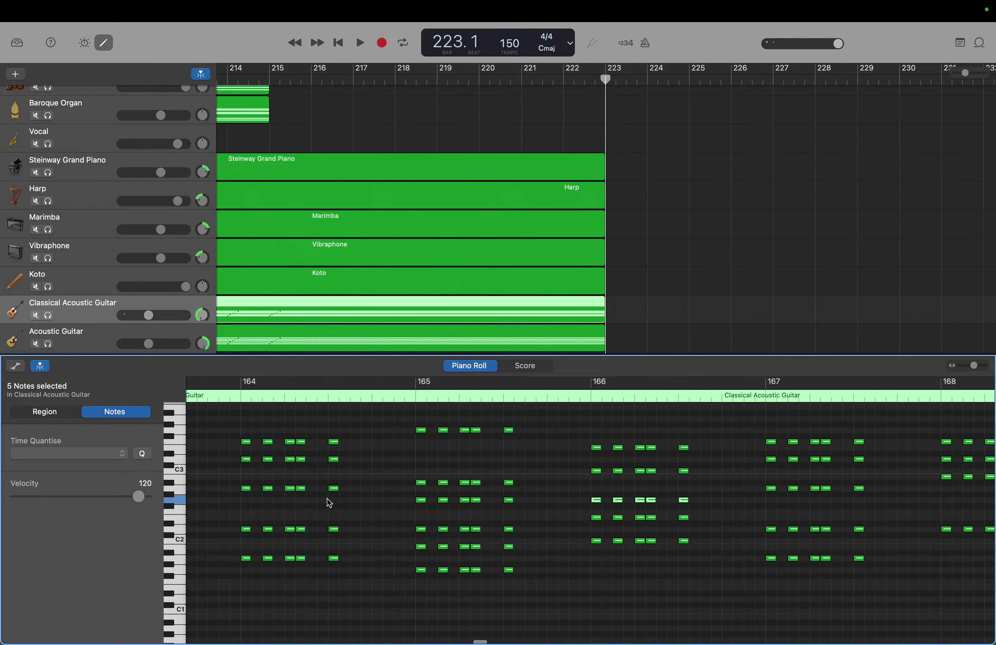
pyautogui.hscroll(-5, 330, 502)
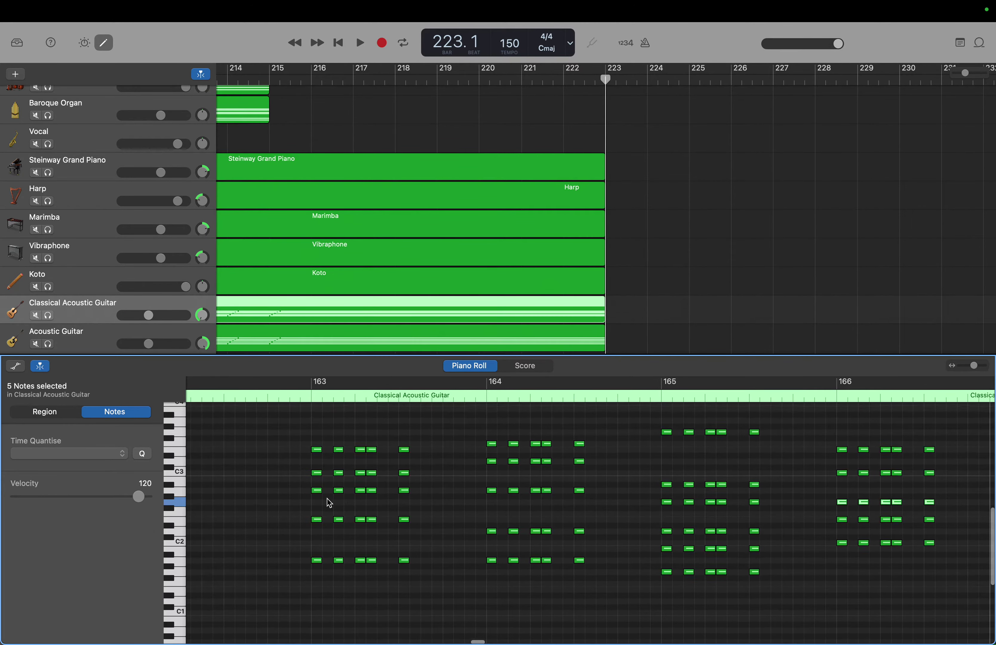
pyautogui.moveTo(304, 487); pyautogui.dragTo(408, 506)
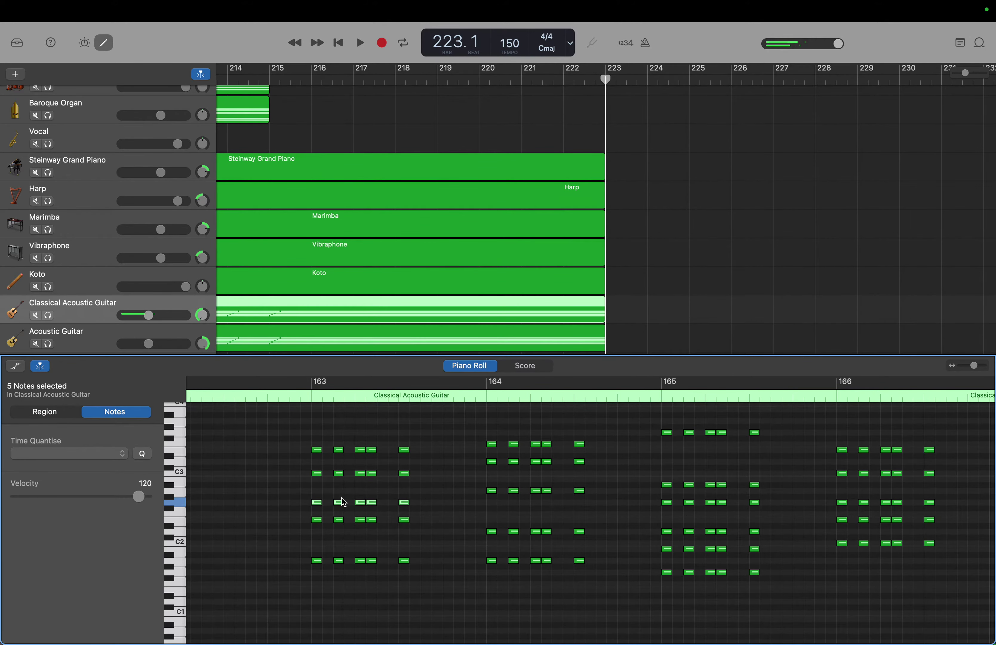
# Step: Review the Classical Acoustic Guitar's chord voicings backwards from bar 163 to bar 104
pyautogui.hscroll(-20, 342, 498)
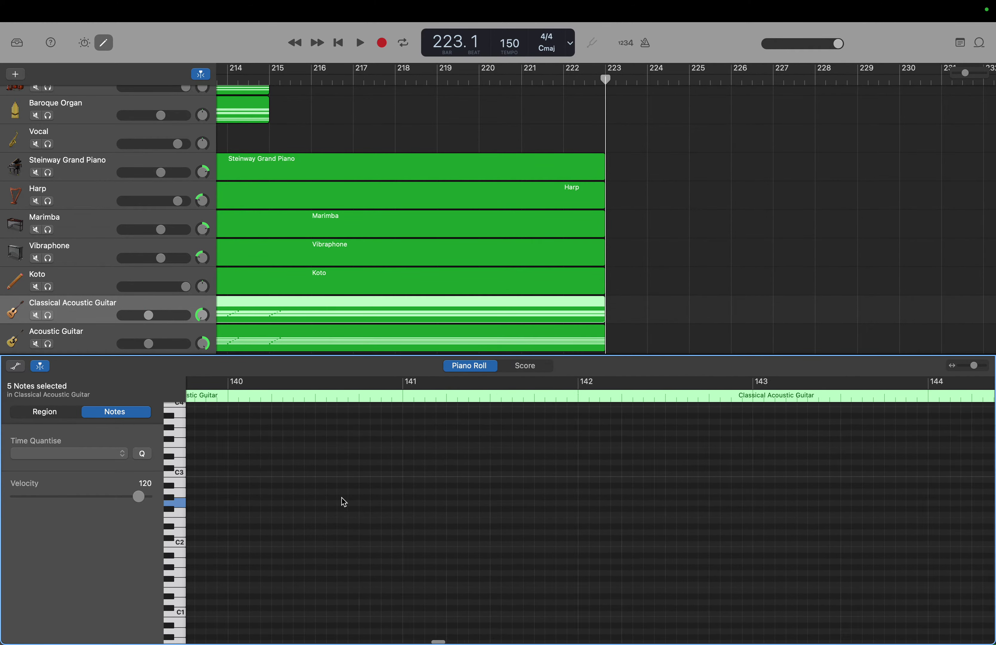
pyautogui.hscroll(-20, 342, 497)
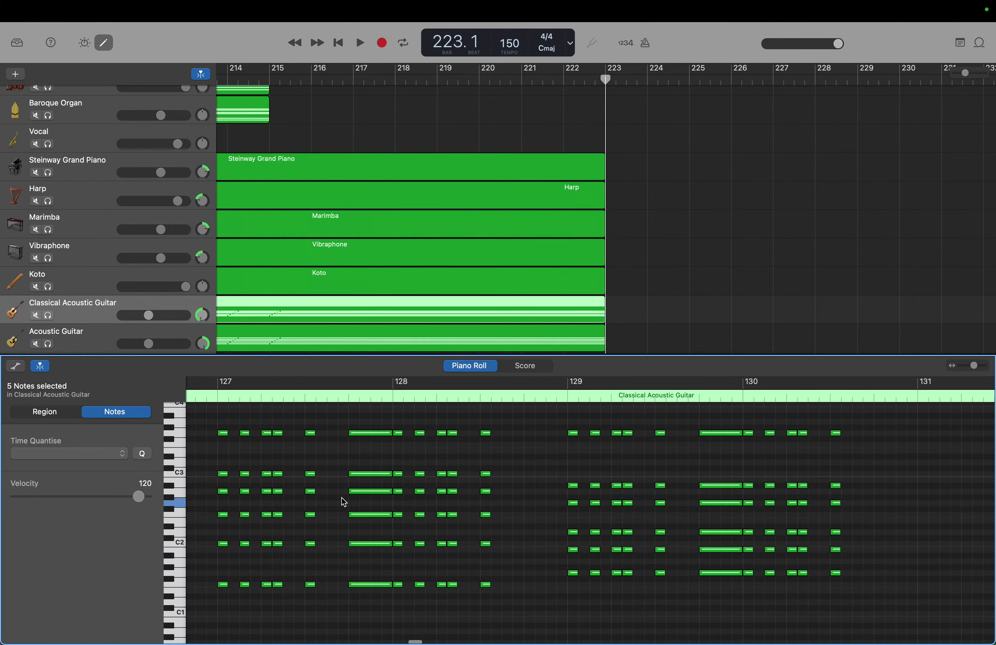
pyautogui.hscroll(-12, 341, 498)
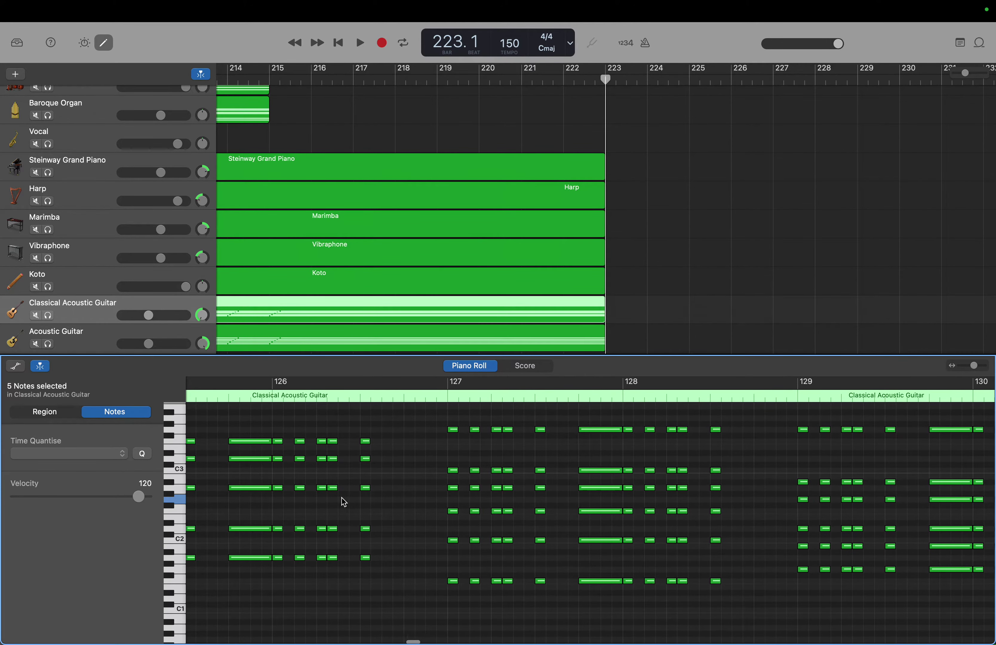
pyautogui.hscroll(10, 342, 498)
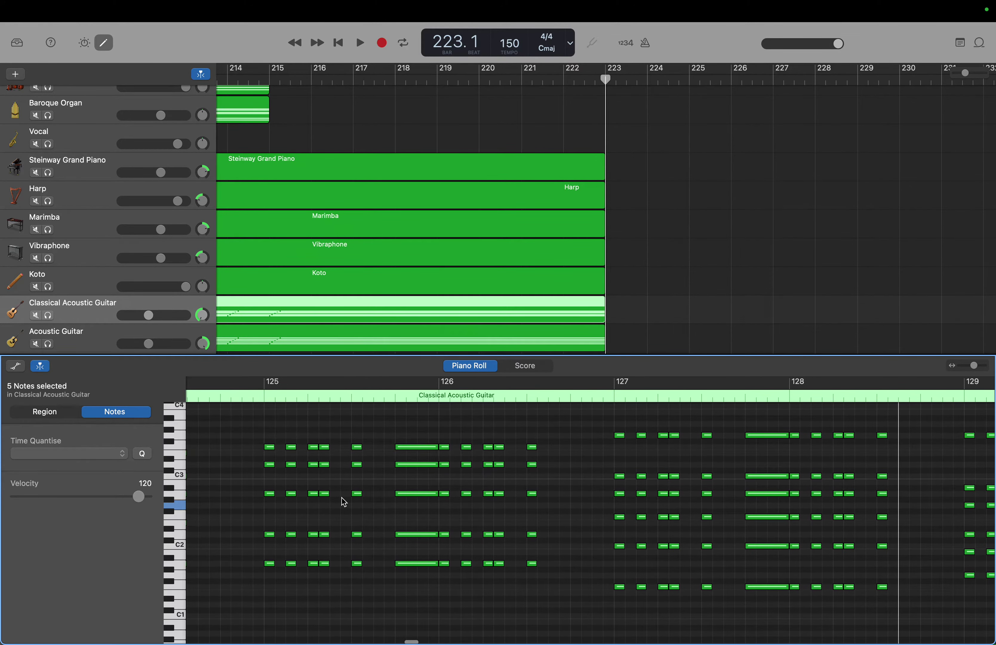
pyautogui.hscroll(20, 342, 498)
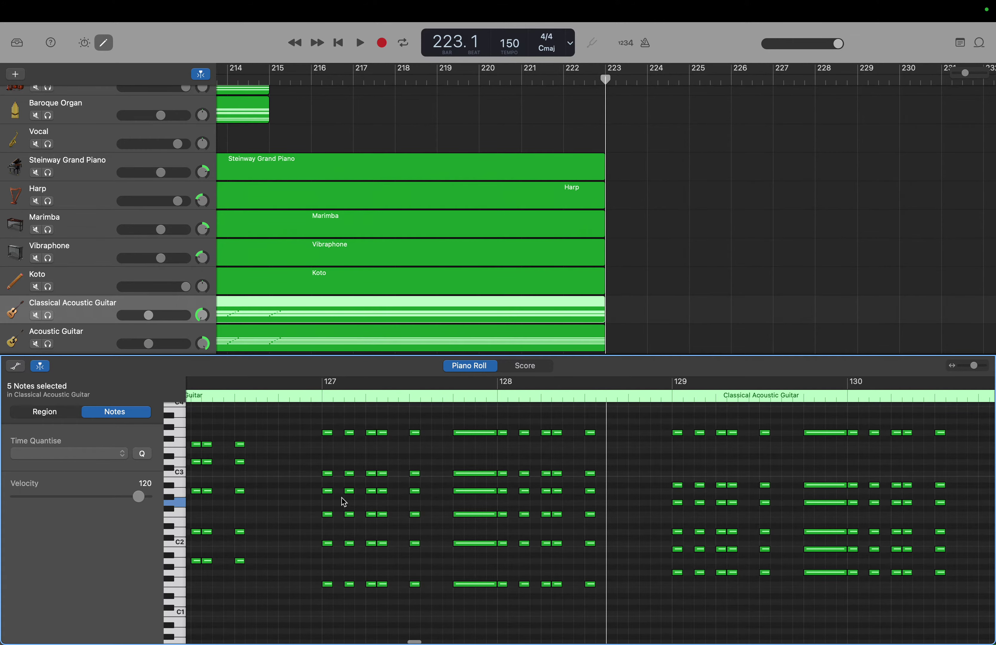
pyautogui.hscroll(-20, 341, 498)
pyautogui.hscroll(-15, 342, 498)
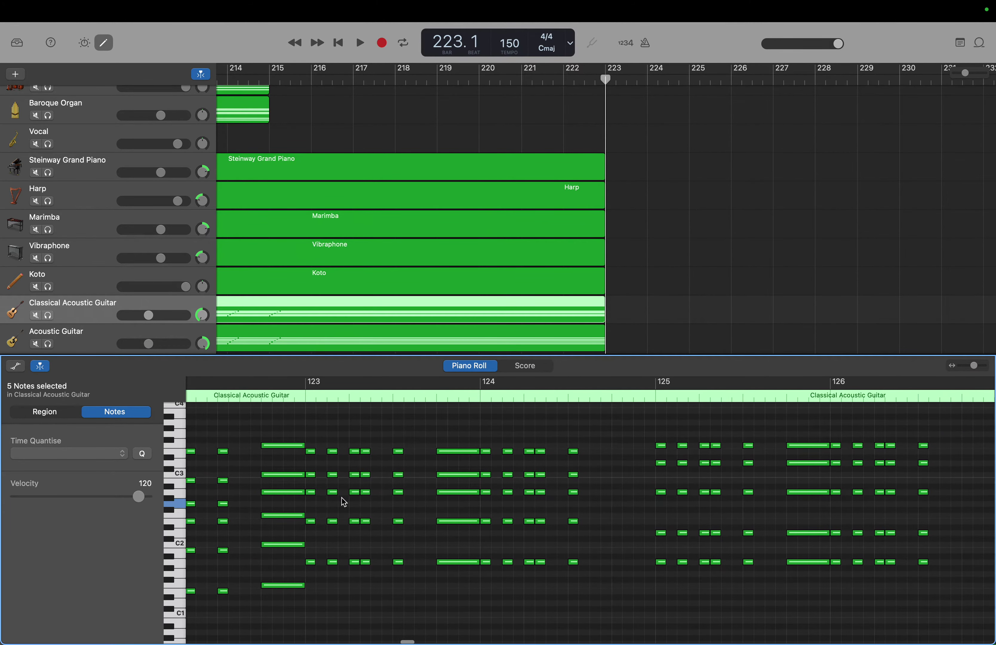
pyautogui.hscroll(-20, 342, 498)
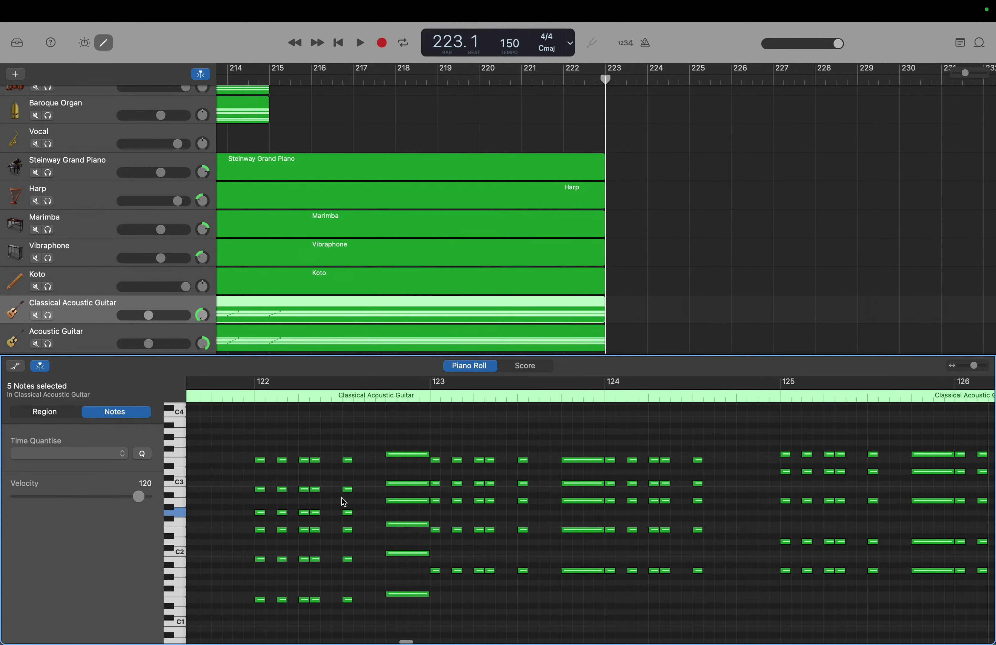
pyautogui.hscroll(-20, 343, 502)
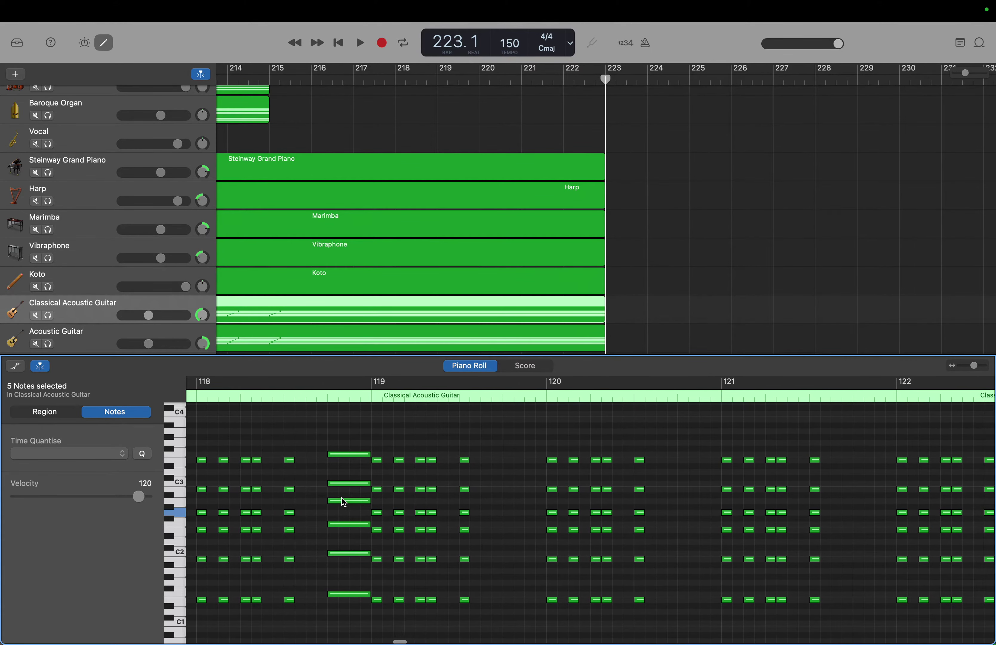
pyautogui.hscroll(-20, 343, 502)
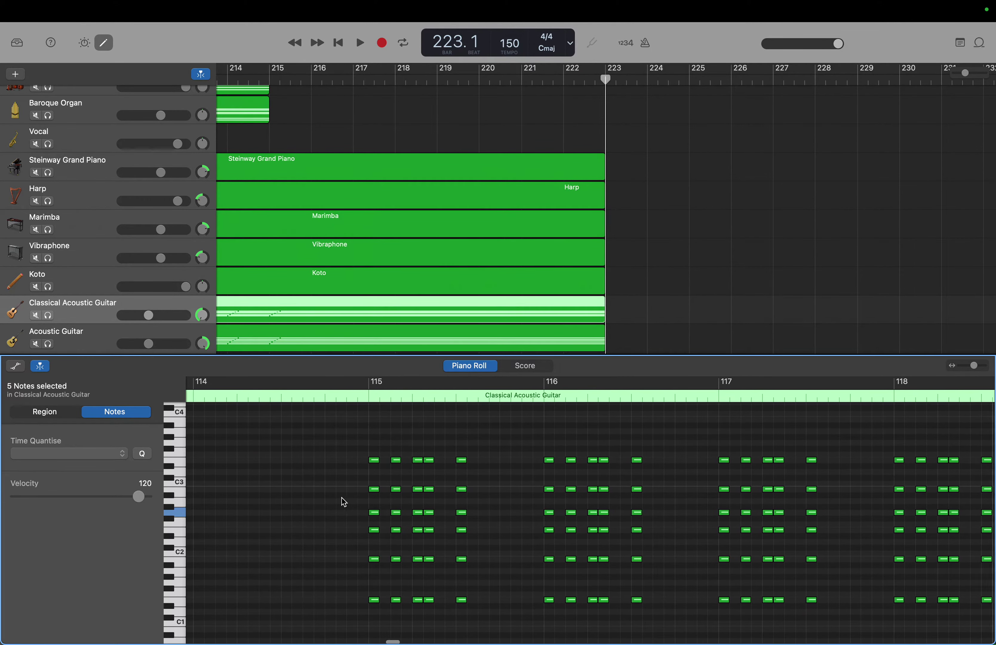
pyautogui.hscroll(-13, 343, 501)
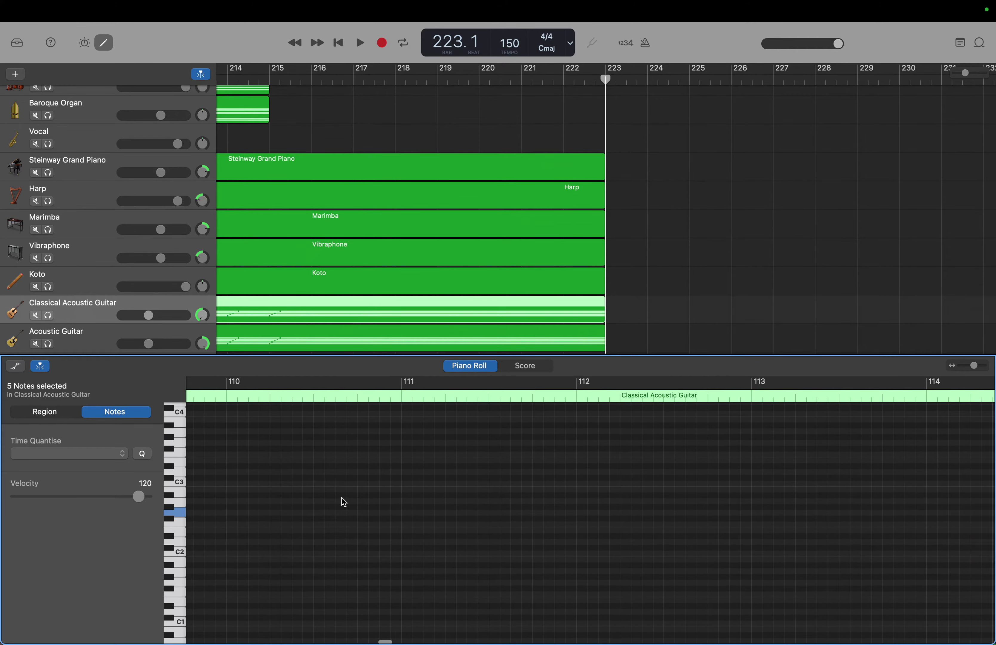
pyautogui.hscroll(-20, 343, 501)
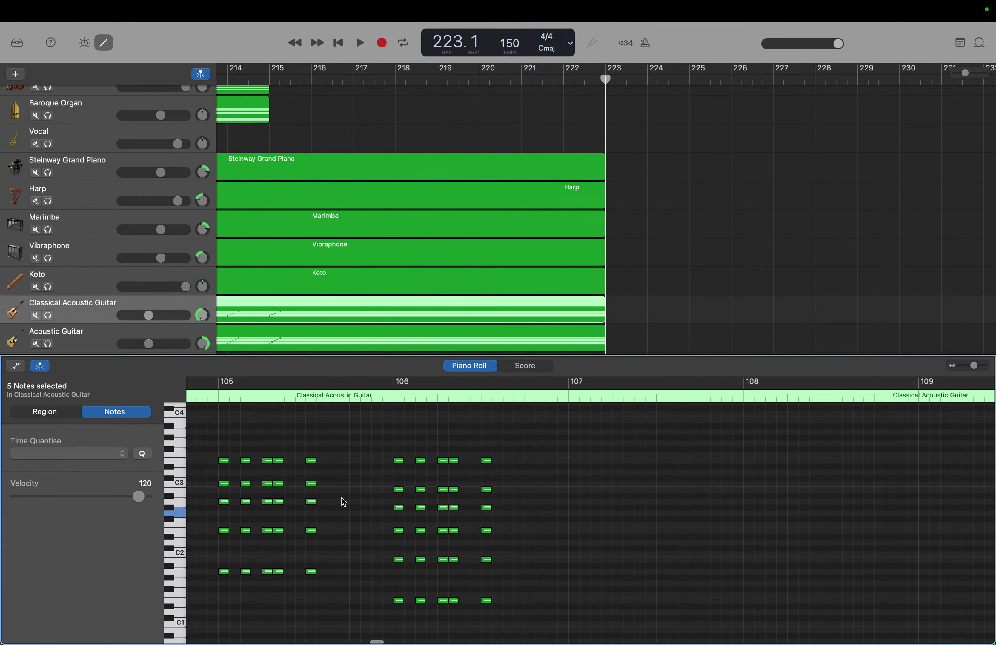
pyautogui.hscroll(-13, 343, 501)
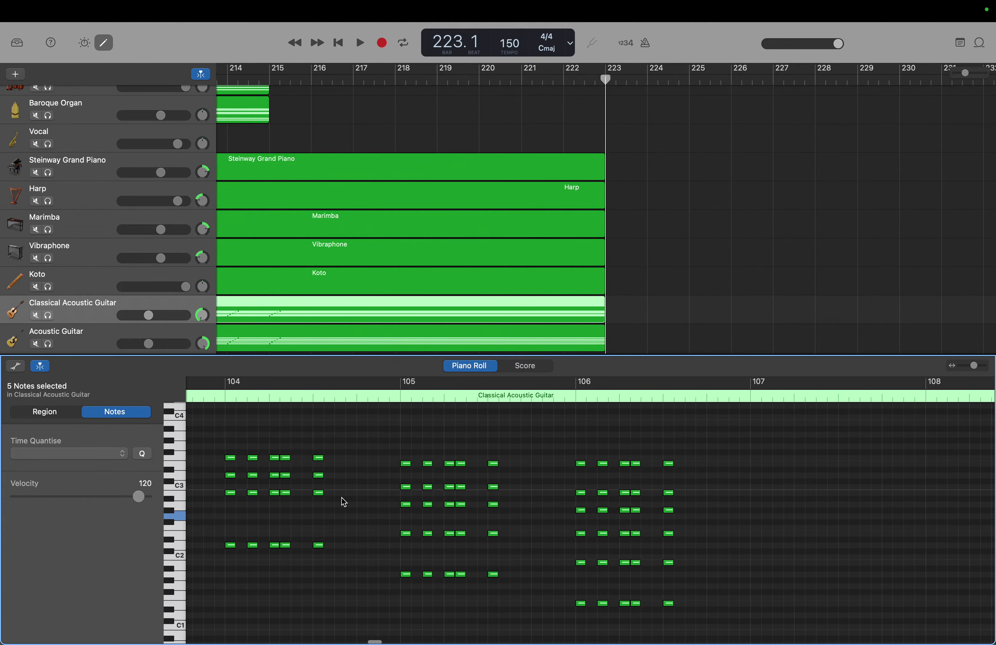
pyautogui.hscroll(-1, 343, 498)
pyautogui.scroll(1, 344, 499)
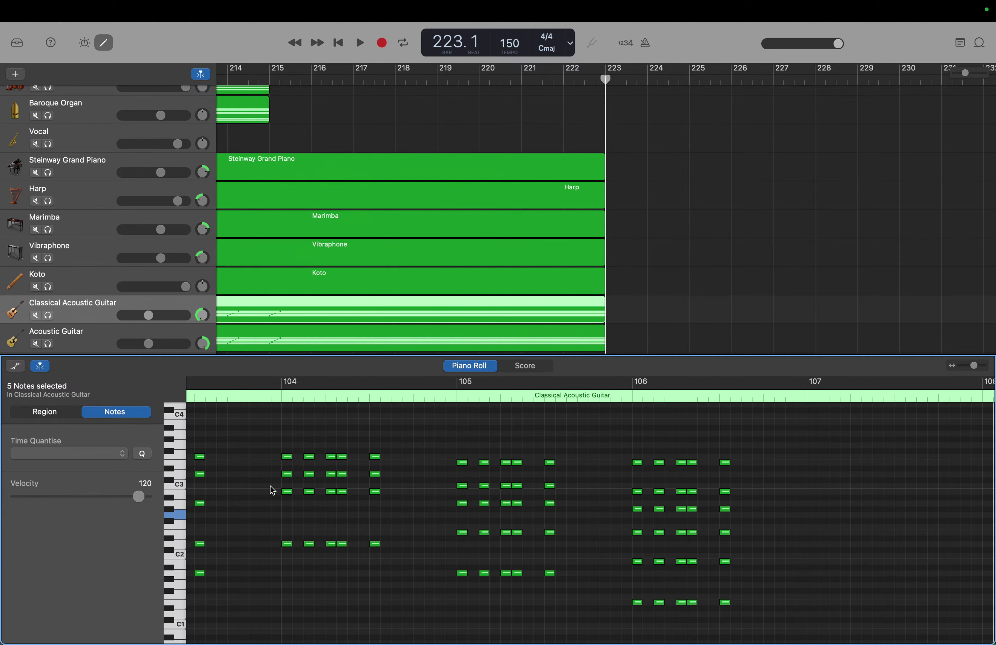
# Step: Lower the five A2 notes in bar 102 of the Classical Acoustic Guitar part to G2
pyautogui.hscroll(-10, 270, 485)
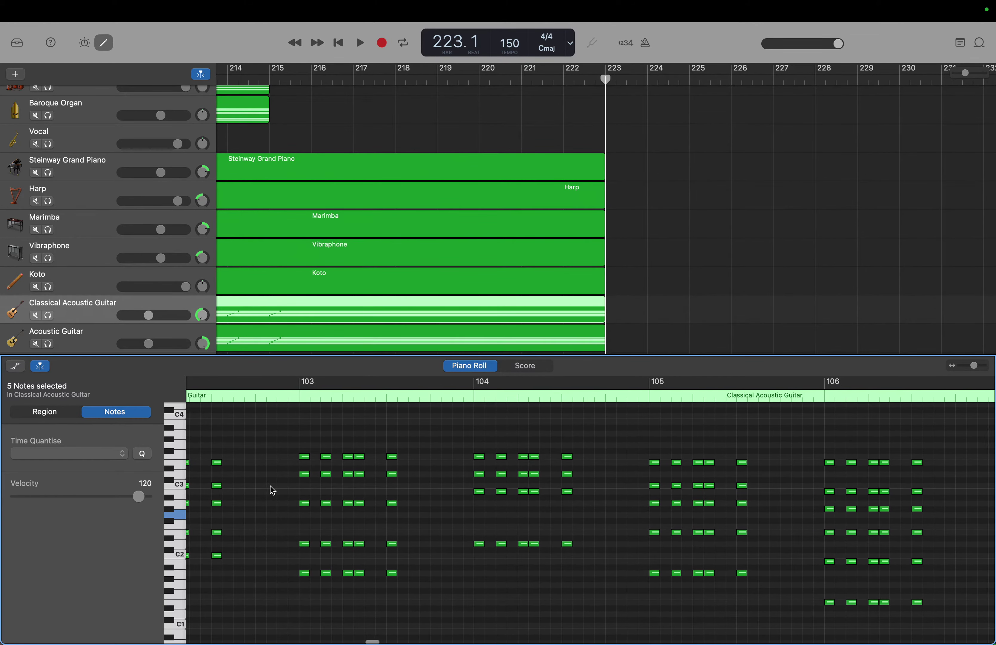
pyautogui.hscroll(-8, 272, 489)
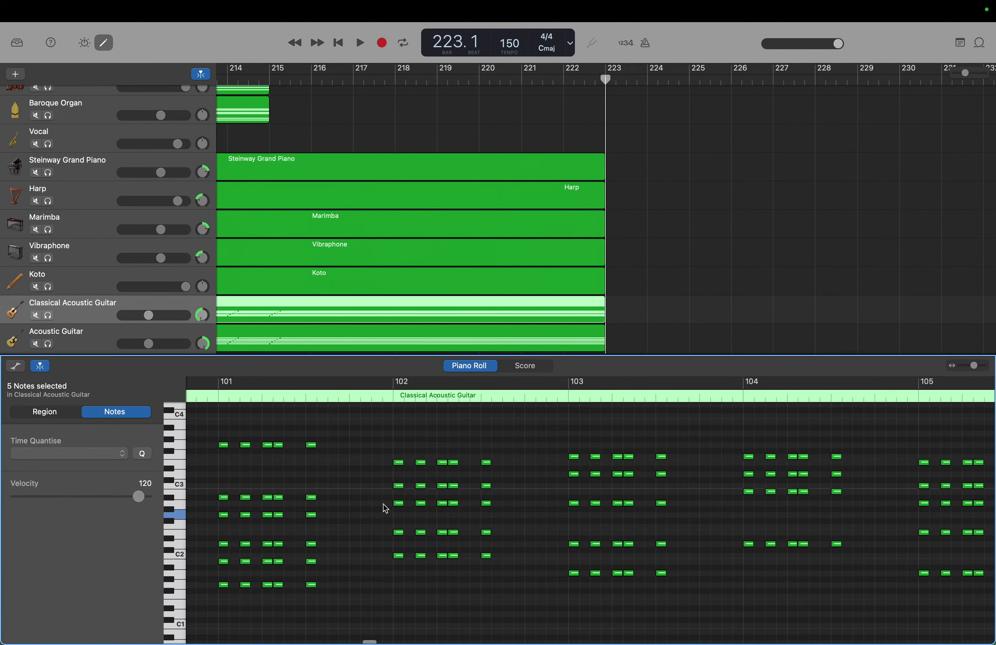
pyautogui.moveTo(396, 498); pyautogui.dragTo(511, 515)
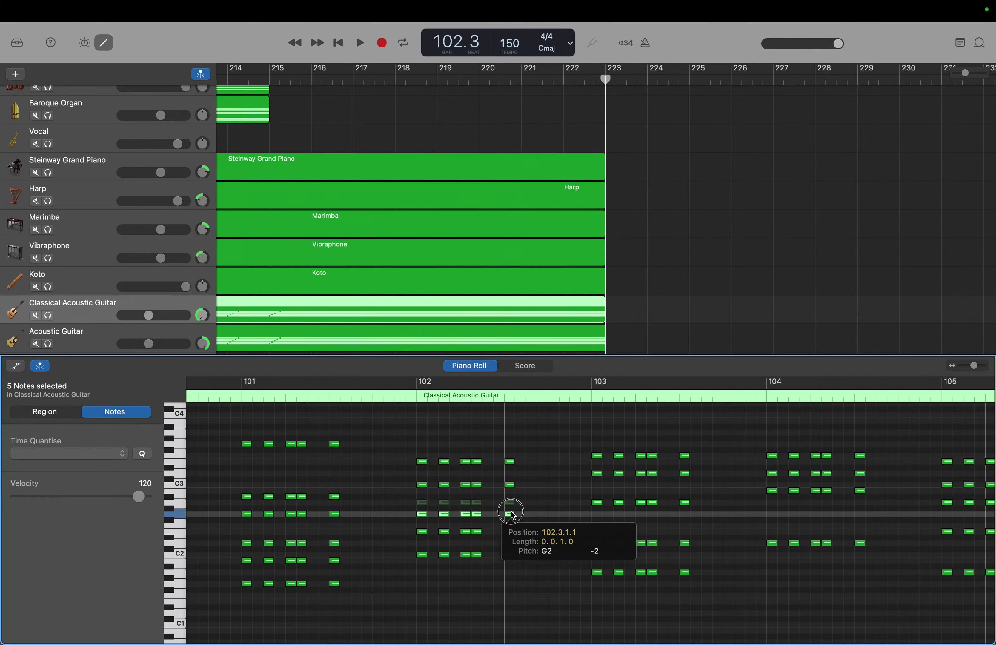
pyautogui.moveTo(512, 514); pyautogui.dragTo(512, 514)
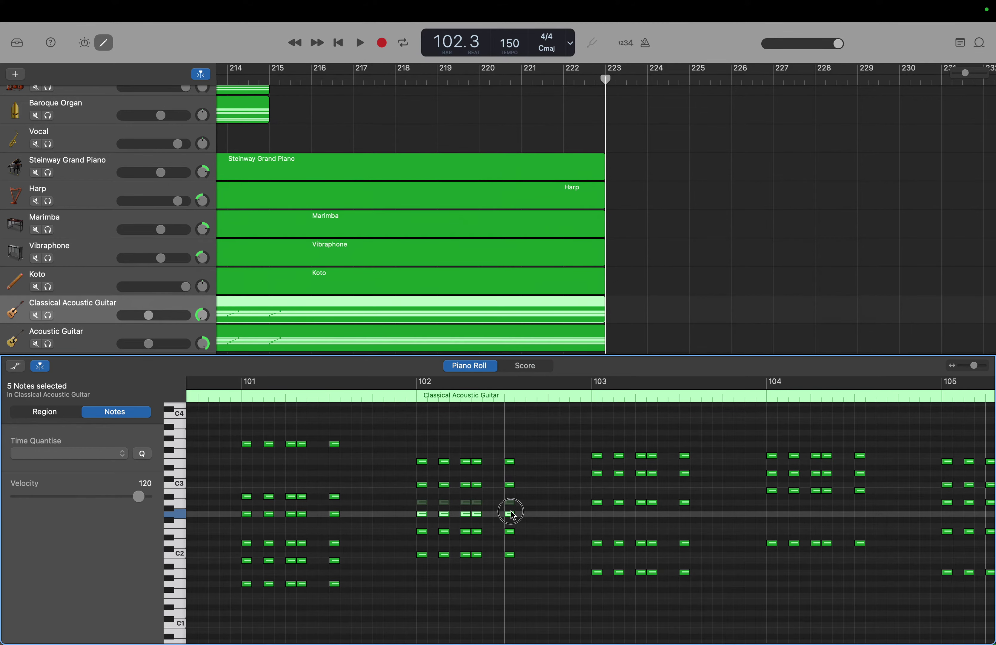
pyautogui.moveTo(512, 515); pyautogui.dragTo(513, 515)
pyautogui.click(512, 513)
# Step: Lower the five A2 notes in bar 97 of the Classical Acoustic Guitar part to G2
pyautogui.hscroll(-5, 511, 511)
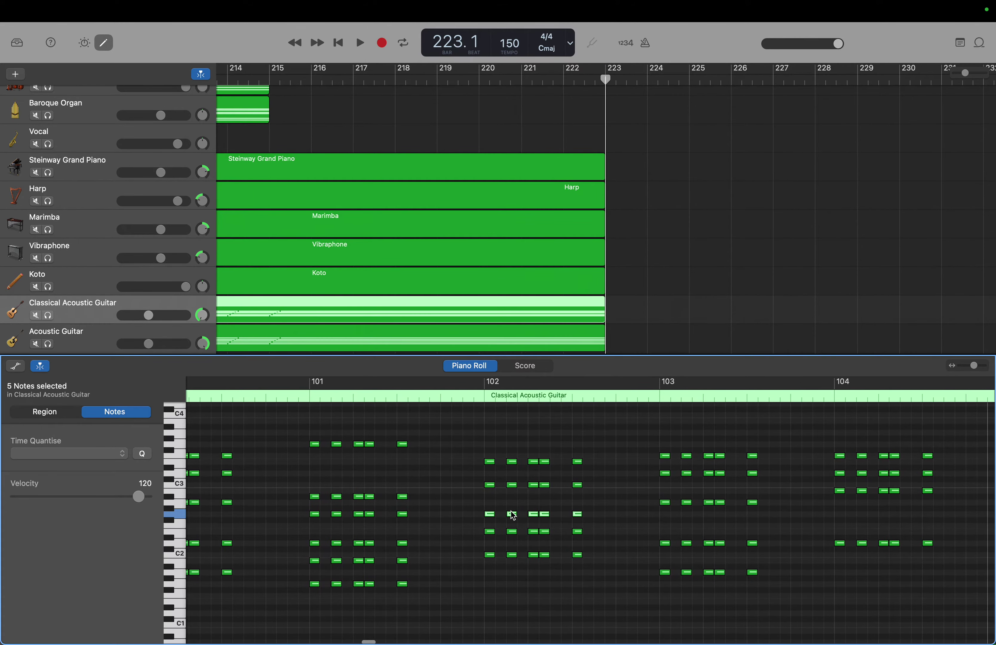
pyautogui.hscroll(-5, 511, 512)
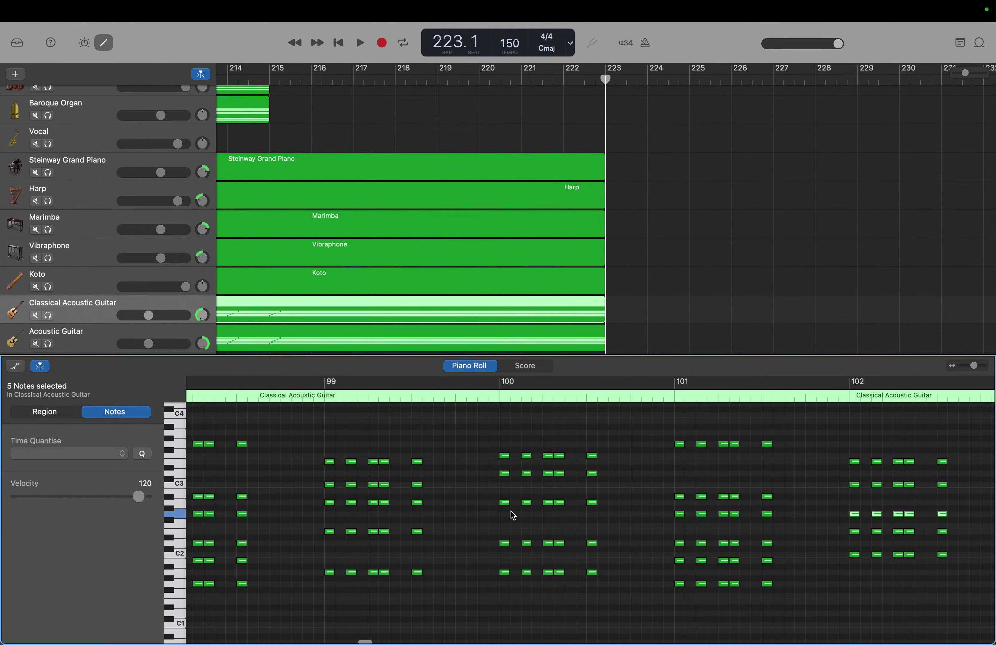
pyautogui.hscroll(-5, 511, 511)
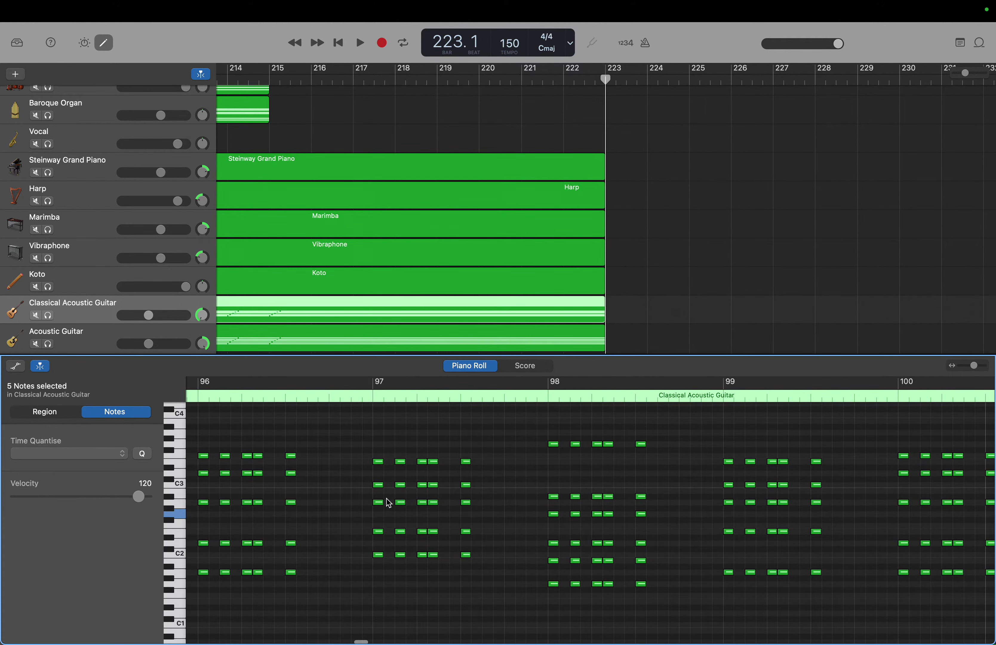
pyautogui.moveTo(365, 496)
pyautogui.mouseDown()
pyautogui.moveTo(471, 503)
pyautogui.moveTo(398, 488)
pyautogui.moveTo(378, 503)
pyautogui.moveTo(490, 513)
pyautogui.moveTo(465, 516)
pyautogui.mouseUp()
# Step: Lower the five A2 notes in bar 91 of the Classical Acoustic Guitar part to G2
pyautogui.hscroll(-3, 468, 517)
pyautogui.hscroll(-3, 468, 517)
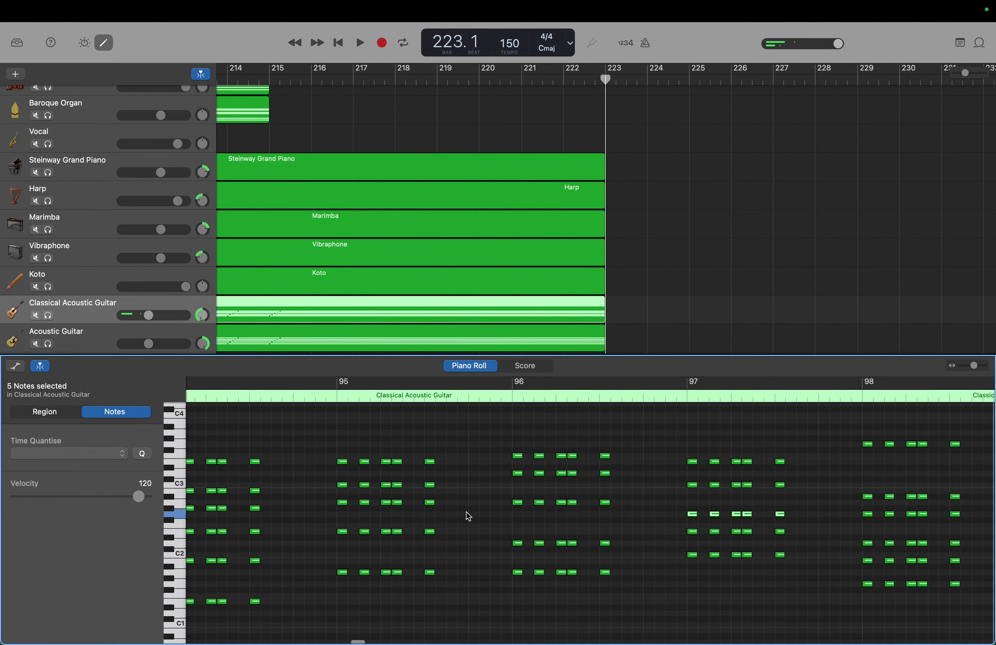
pyautogui.hscroll(-5, 468, 516)
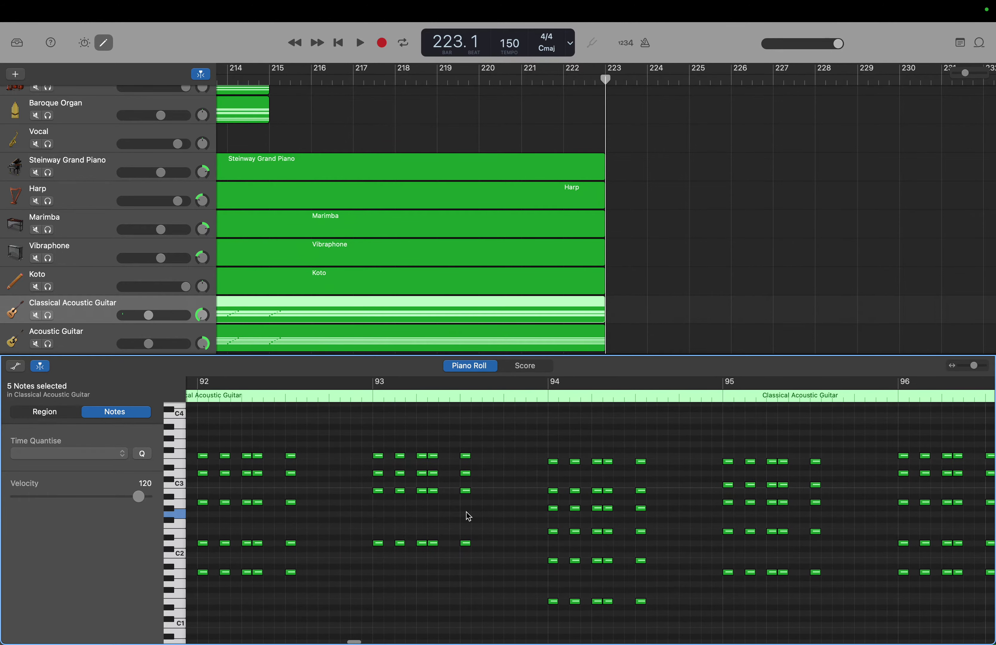
pyautogui.hscroll(-3, 468, 516)
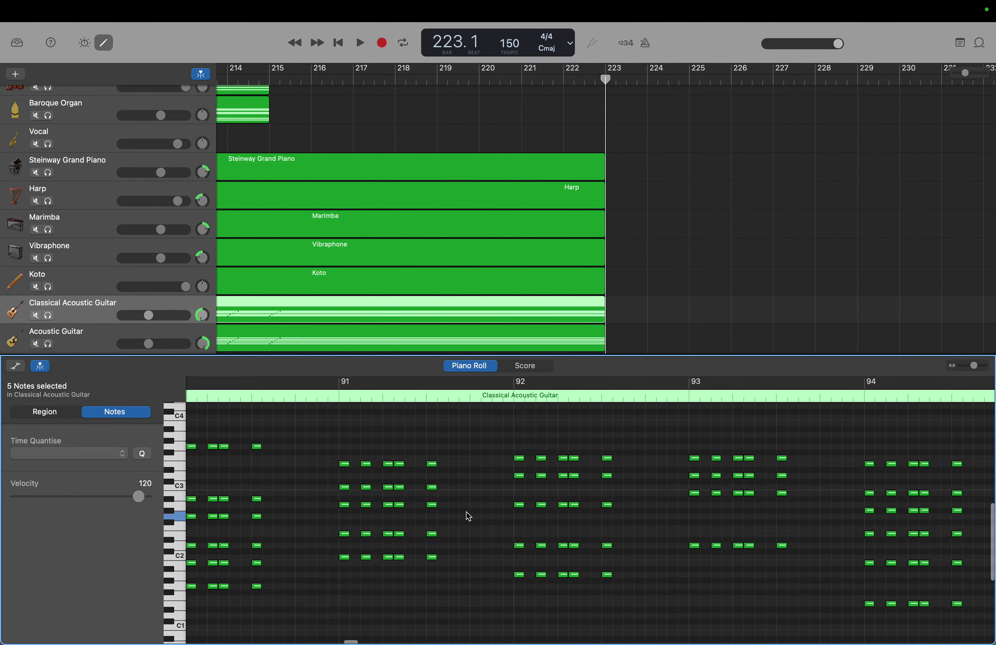
pyautogui.moveTo(339, 506); pyautogui.dragTo(436, 519)
# Step: Lower the five A2 notes in bar 65 of the Classical Acoustic Guitar part to G2
pyautogui.hscroll(-8, 435, 519)
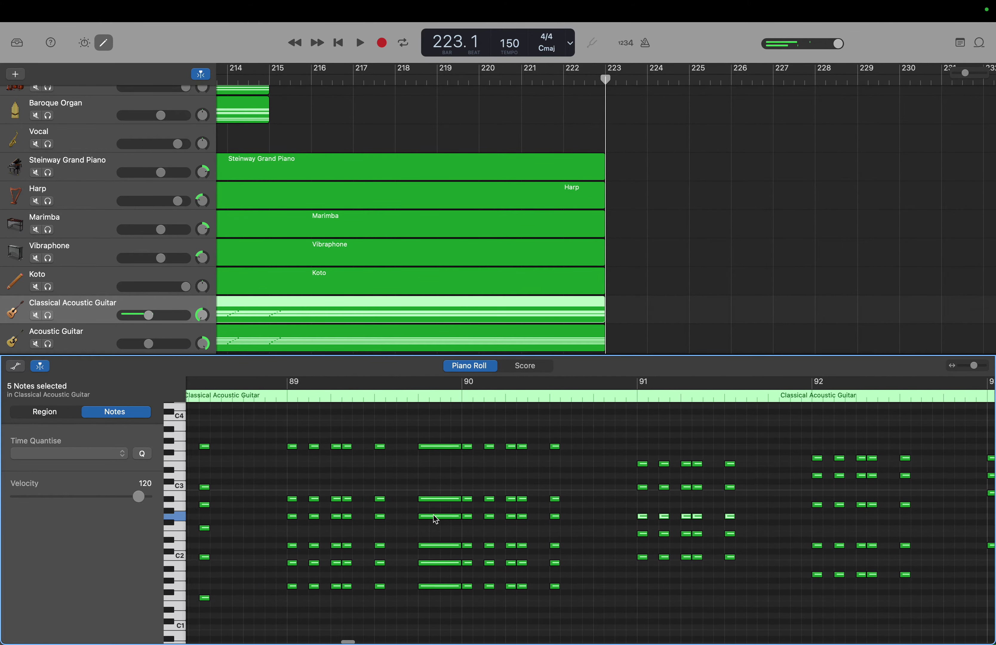
pyautogui.hscroll(-6, 434, 514)
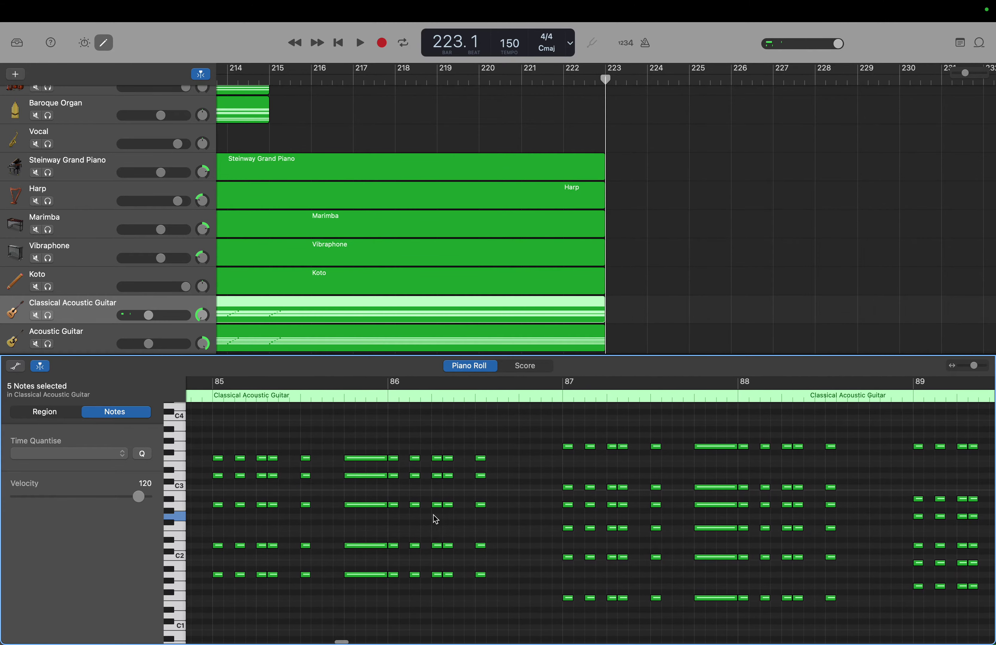
pyautogui.hscroll(-10, 435, 519)
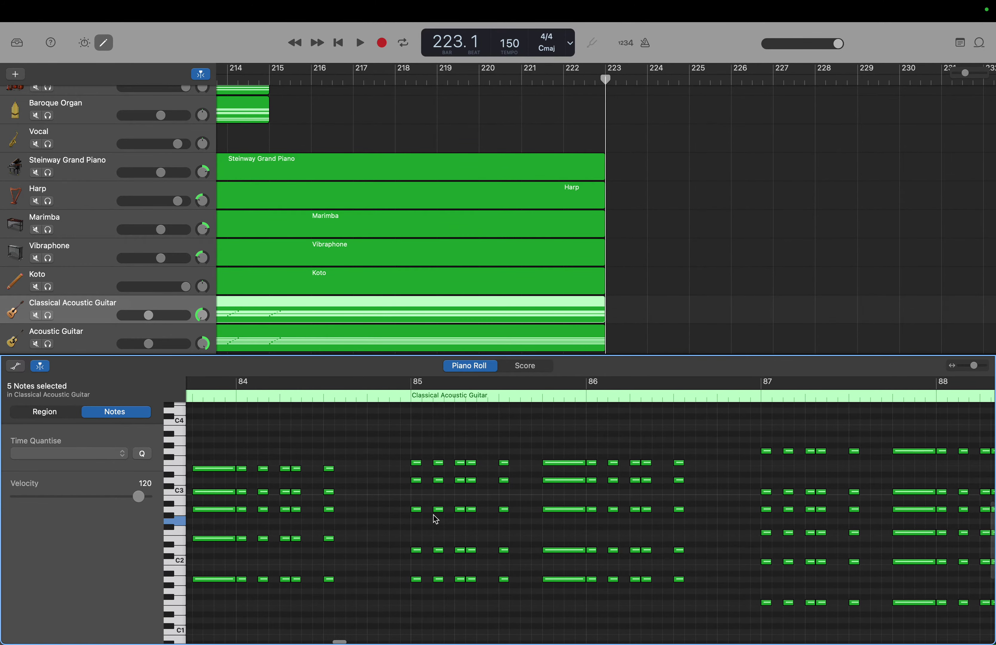
pyautogui.hscroll(-20, 436, 519)
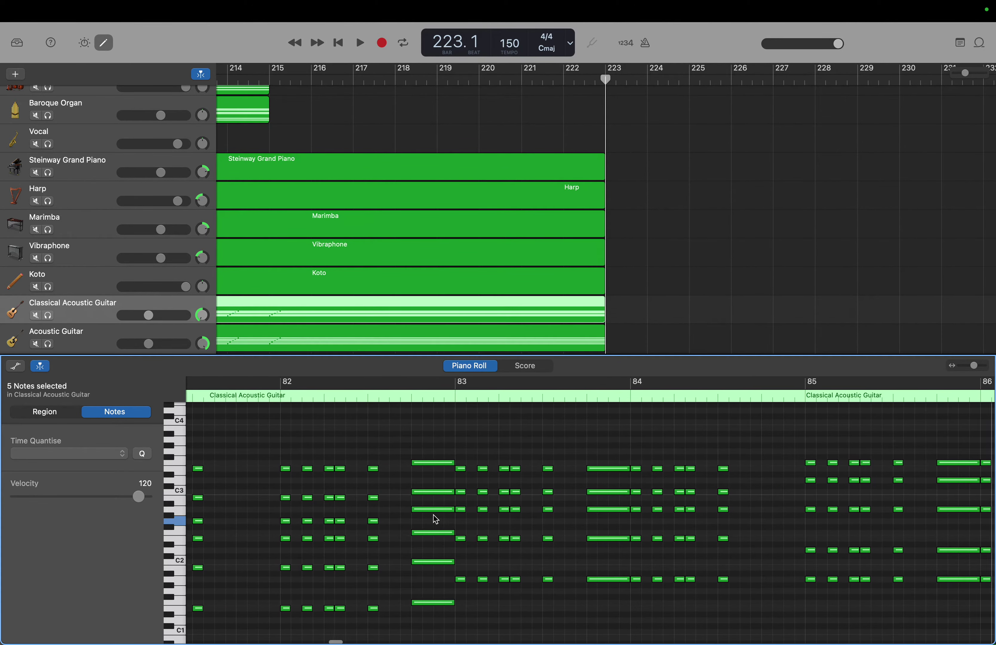
pyautogui.hscroll(-20, 433, 514)
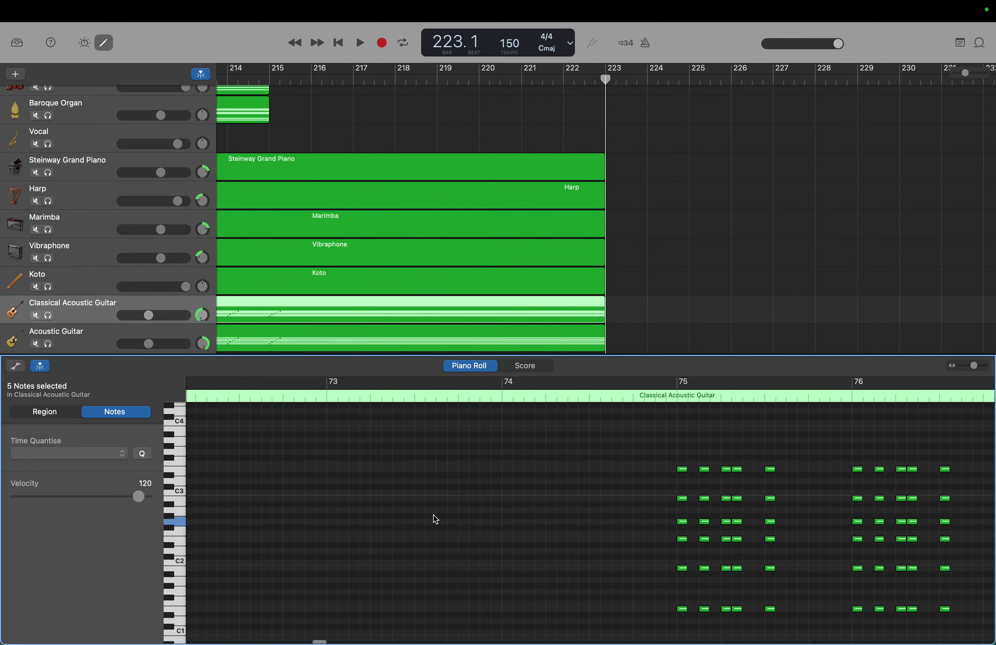
pyautogui.hscroll(-3, 436, 519)
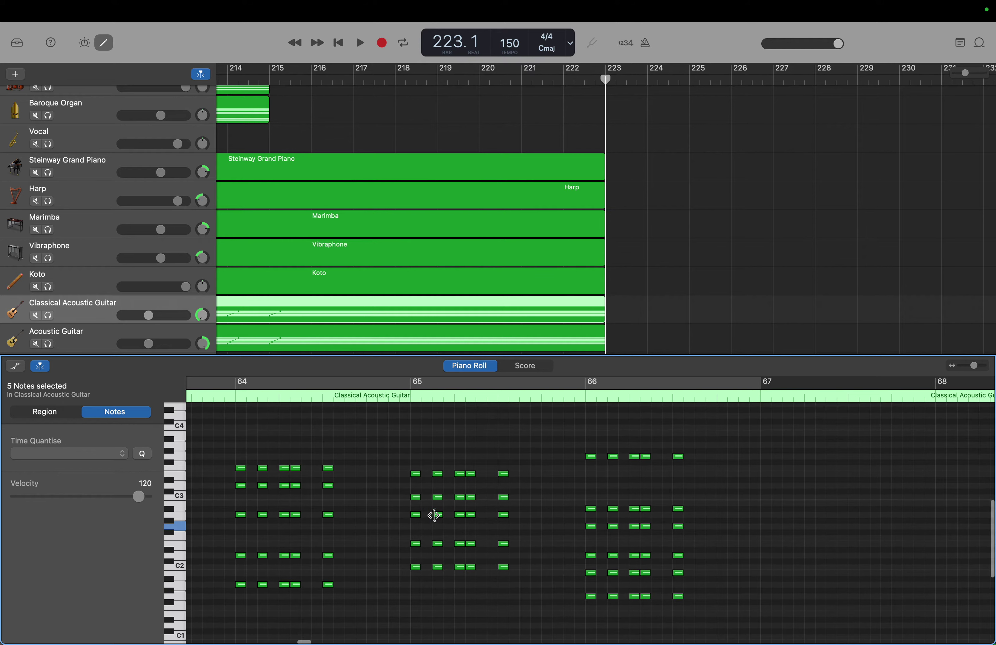
pyautogui.hscroll(-2, 435, 519)
pyautogui.scroll(-2, 436, 519)
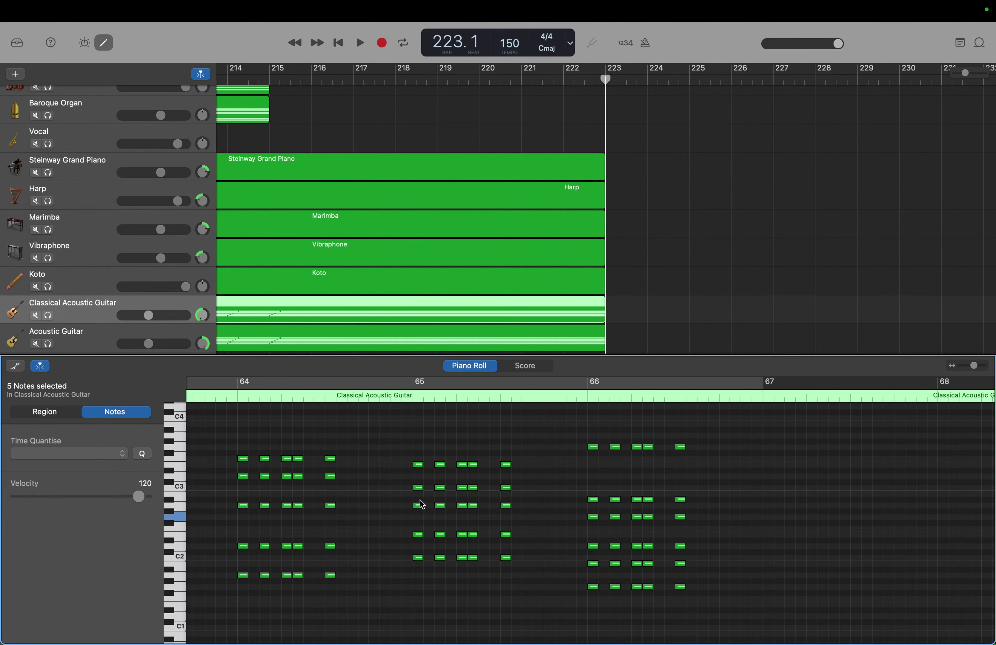
pyautogui.moveTo(405, 498); pyautogui.dragTo(509, 522)
# Step: Lower the five A2 notes in bar 59 of the Classical Acoustic Guitar part to G2
pyautogui.hscroll(-5, 429, 520)
pyautogui.hscroll(-15, 427, 522)
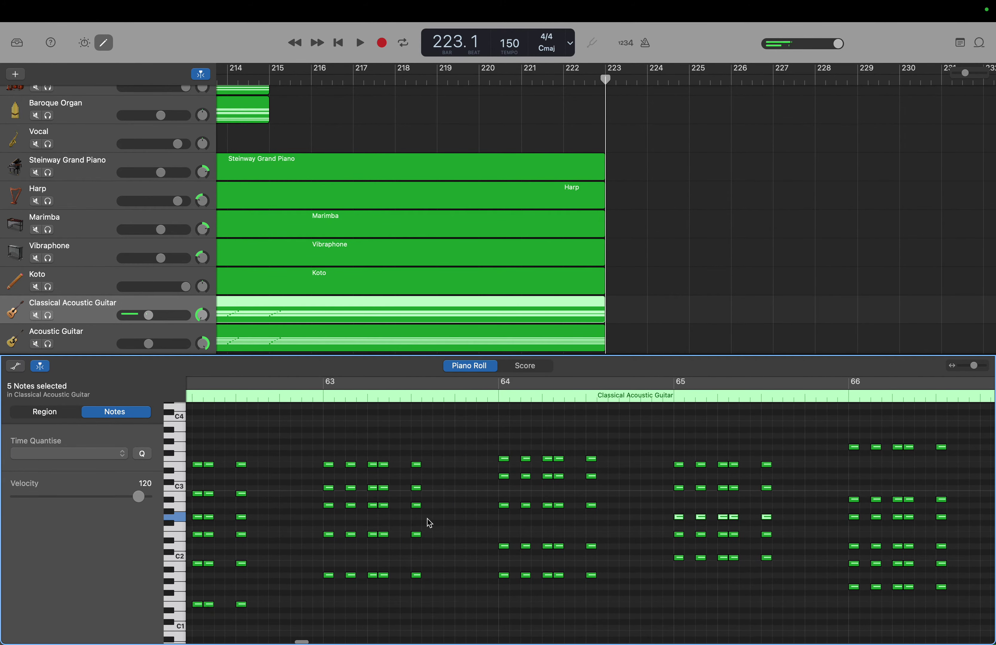
pyautogui.hscroll(-15, 429, 522)
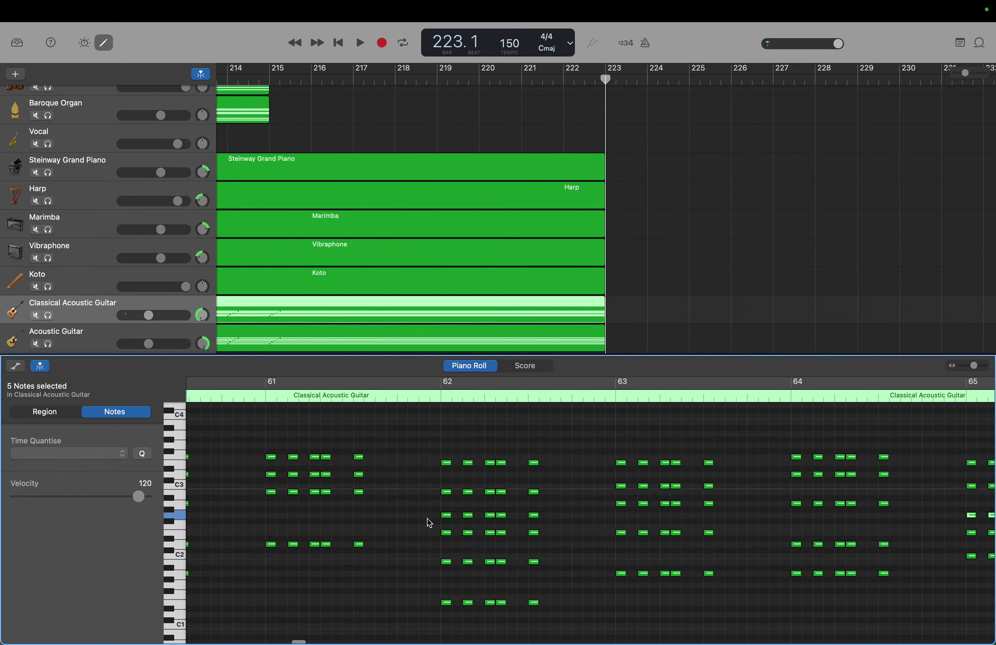
pyautogui.hscroll(-10, 428, 519)
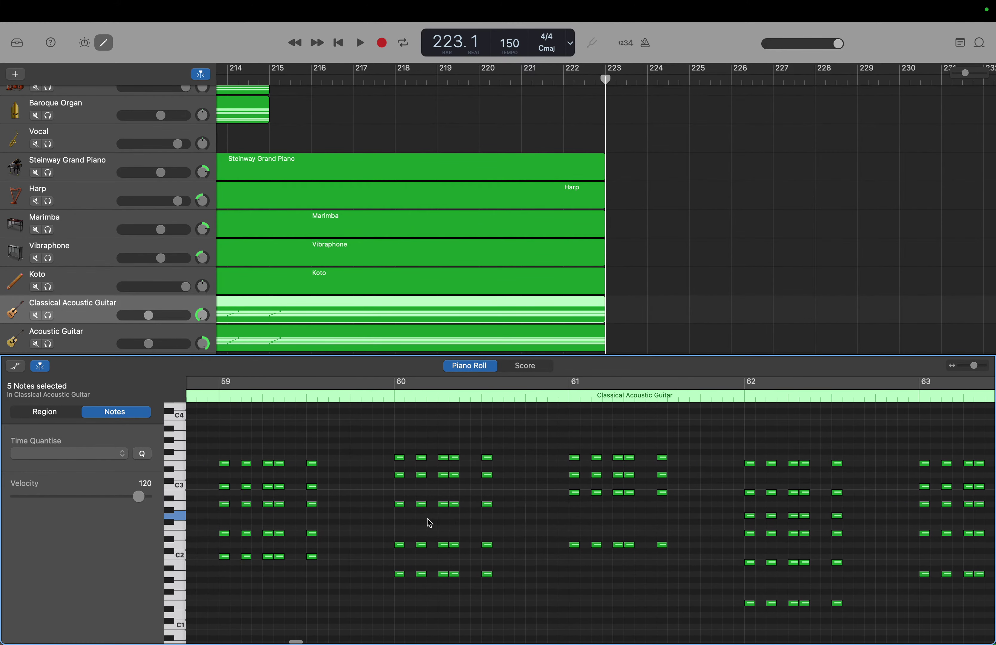
pyautogui.moveTo(355, 497); pyautogui.dragTo(458, 516)
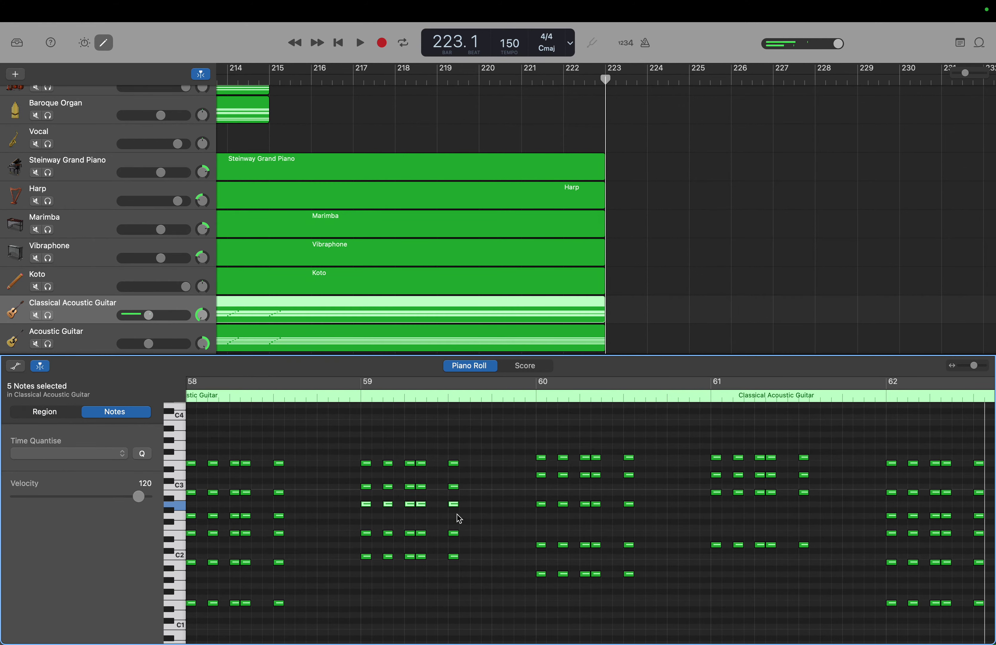
pyautogui.rightClick(455, 508)
pyautogui.moveTo(454, 507); pyautogui.dragTo(455, 517)
pyautogui.hscroll(-5, 455, 518)
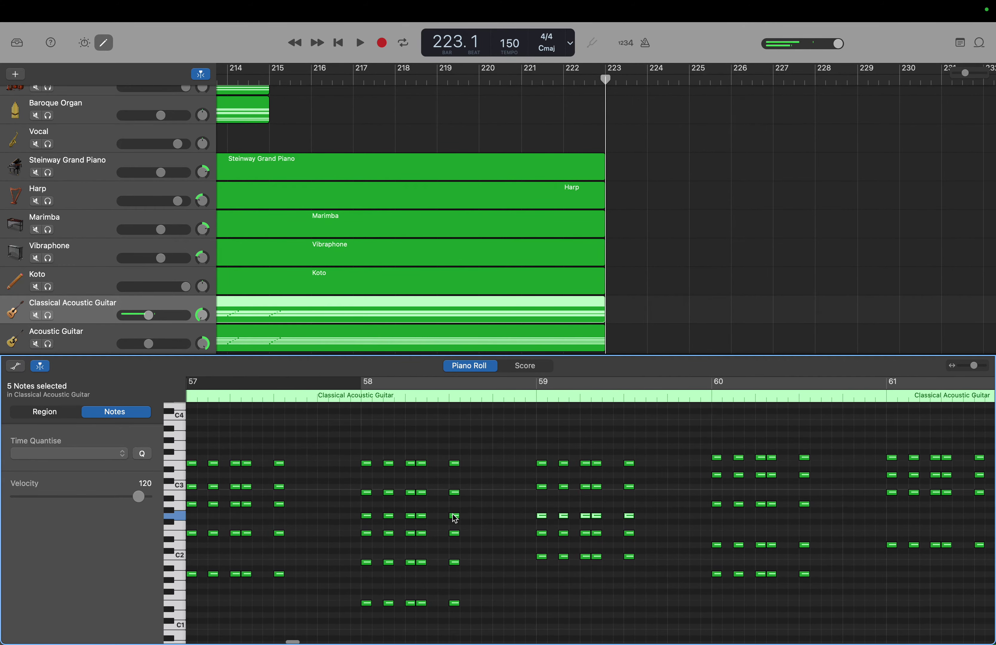
# Step: Lower the five A2 notes in bar 54 of the Classical Acoustic Guitar part to G2
pyautogui.hscroll(-8, 455, 518)
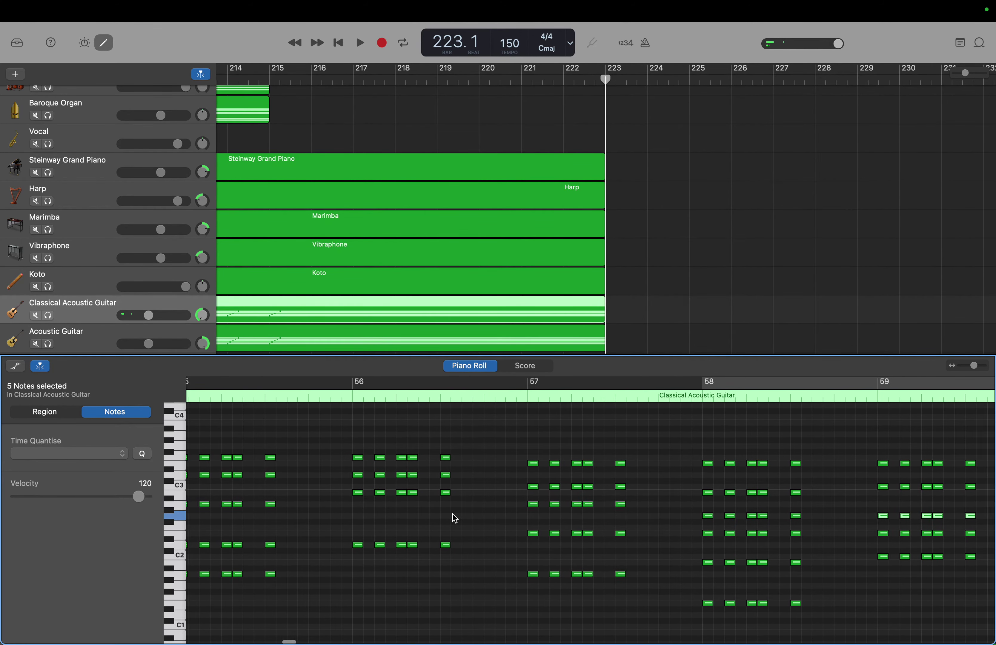
pyautogui.hscroll(-7, 453, 516)
pyautogui.hscroll(-1, 455, 518)
pyautogui.click(332, 499)
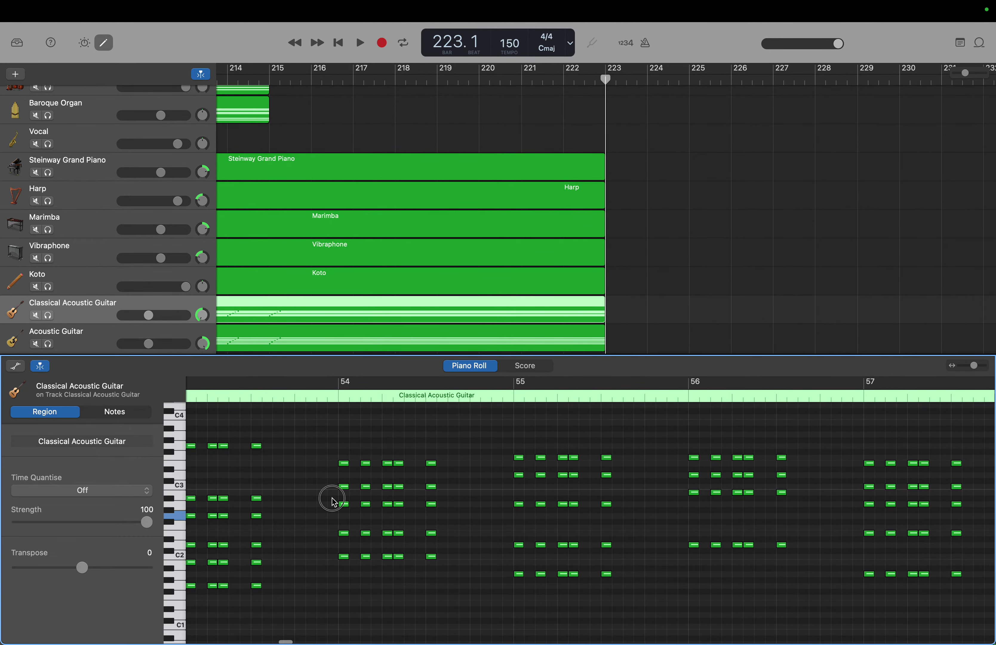
pyautogui.moveTo(457, 515); pyautogui.dragTo(434, 515)
# Step: Lower the five A2 notes in bar 51 of the Classical Acoustic Guitar part to G2
pyautogui.hscroll(-5, 434, 519)
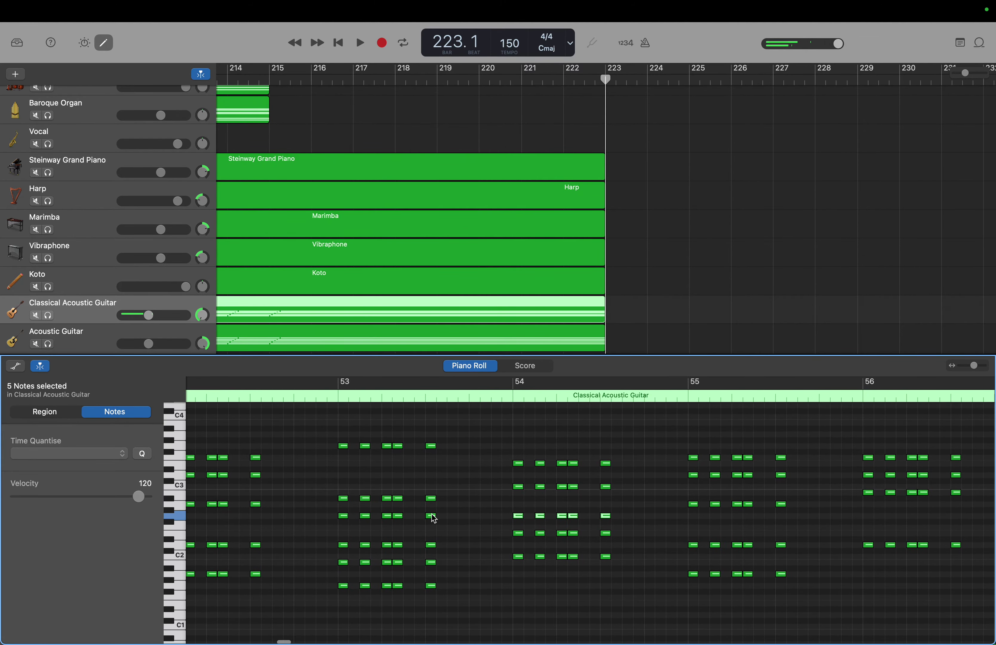
pyautogui.hscroll(-10, 434, 518)
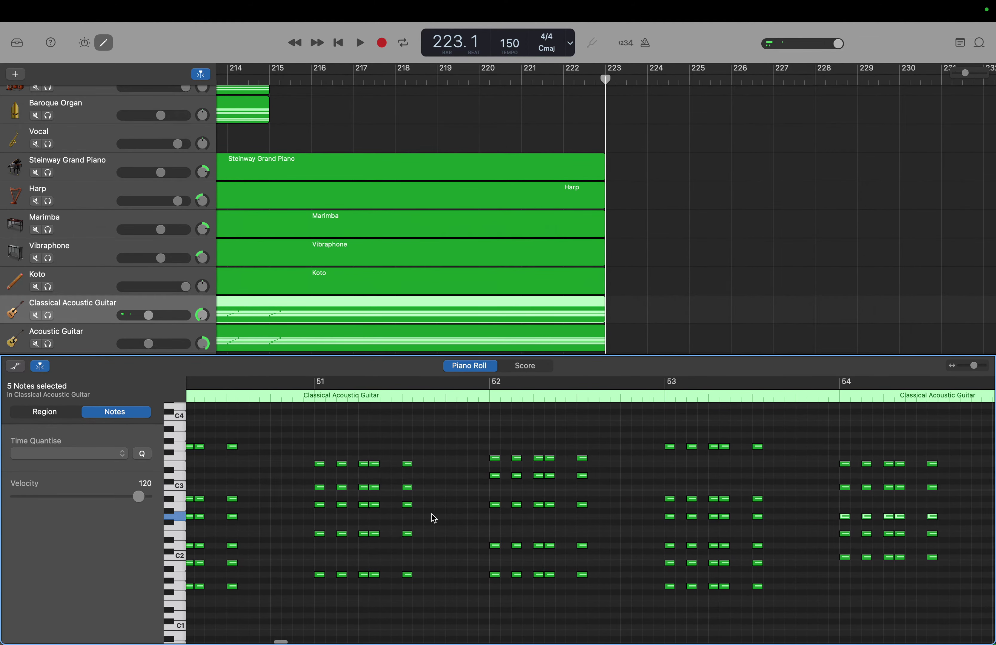
pyautogui.hscroll(-1, 434, 518)
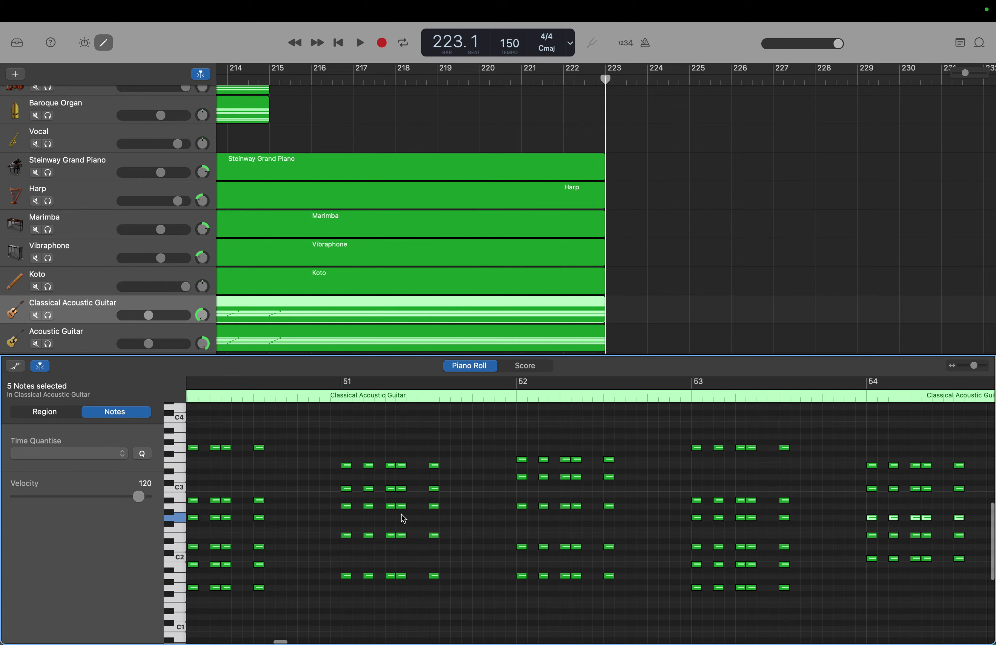
pyautogui.moveTo(338, 500); pyautogui.dragTo(435, 517)
# Step: Examine the Classical Acoustic Guitar's chord voicings backwards from bar 50 to about bar 28 for notes that still need correcting
pyautogui.hscroll(-15, 437, 519)
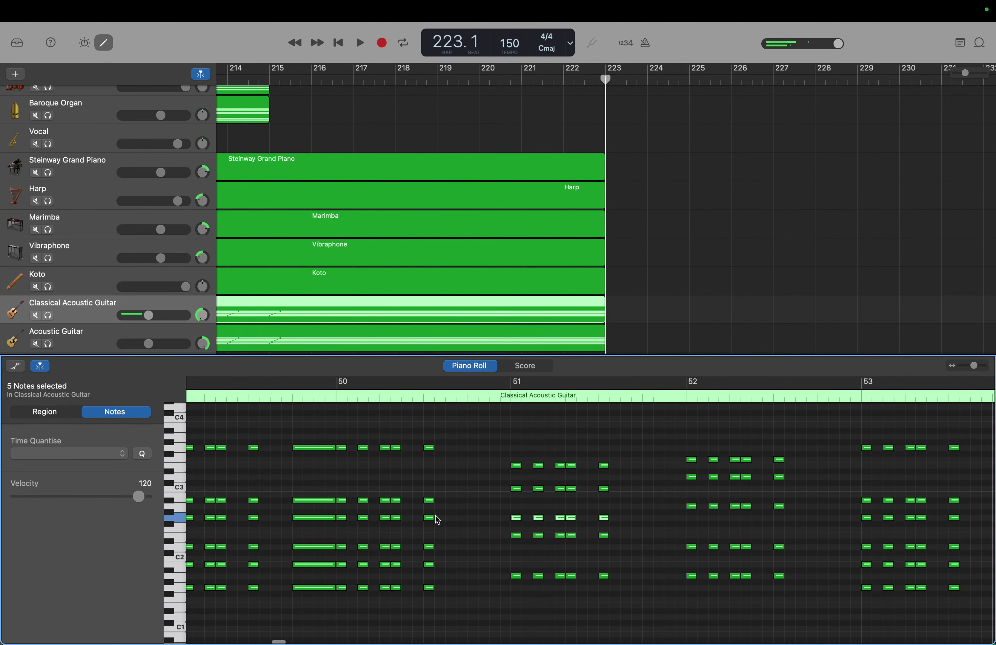
pyautogui.hscroll(-12, 437, 519)
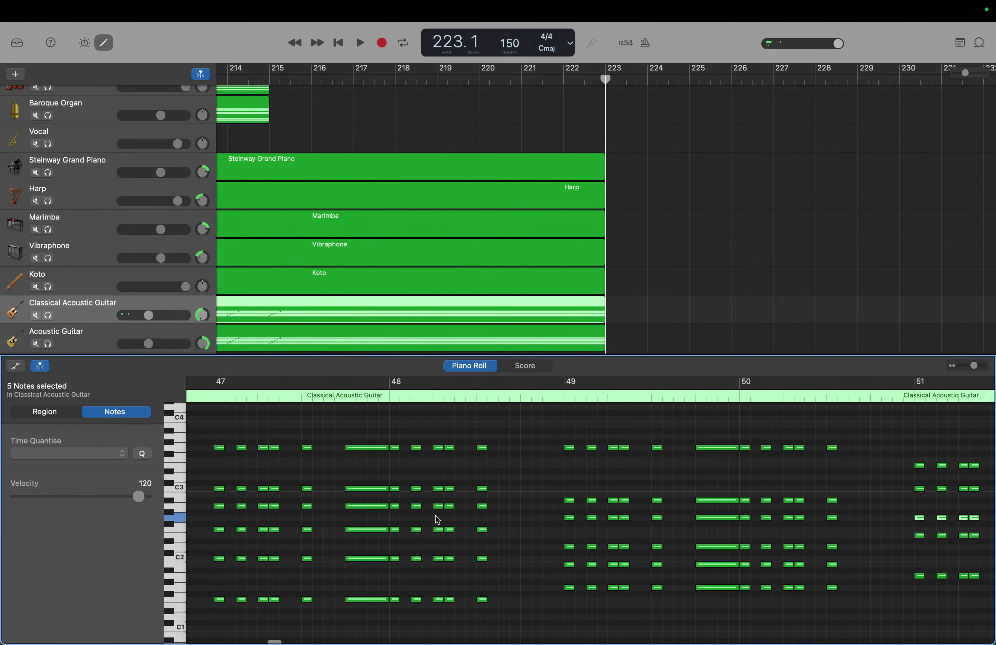
pyautogui.hscroll(-8, 436, 518)
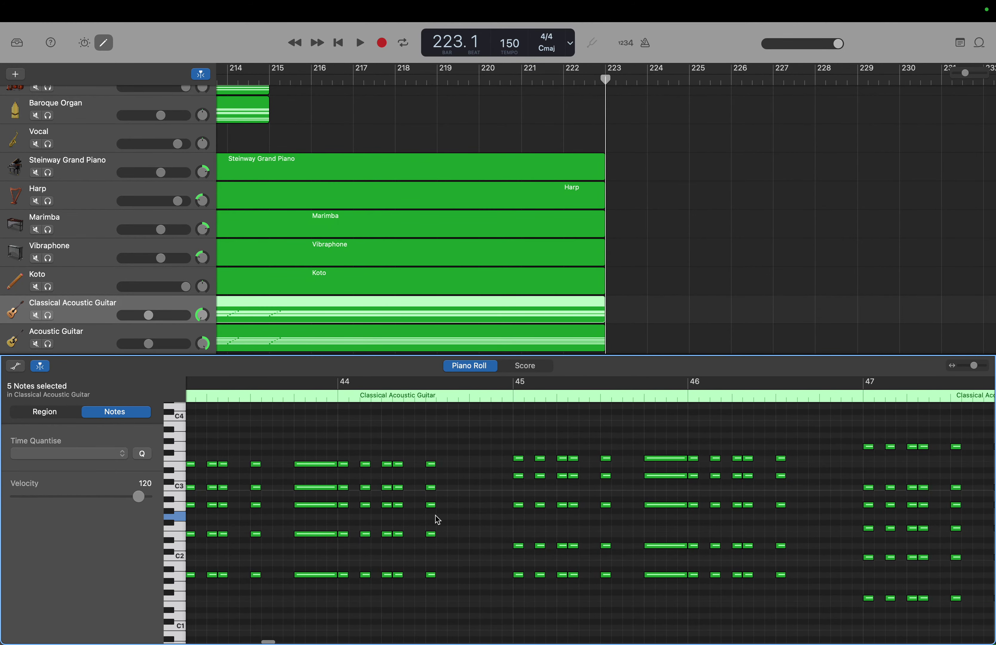
pyautogui.hscroll(-10, 437, 519)
pyautogui.hscroll(-4, 437, 519)
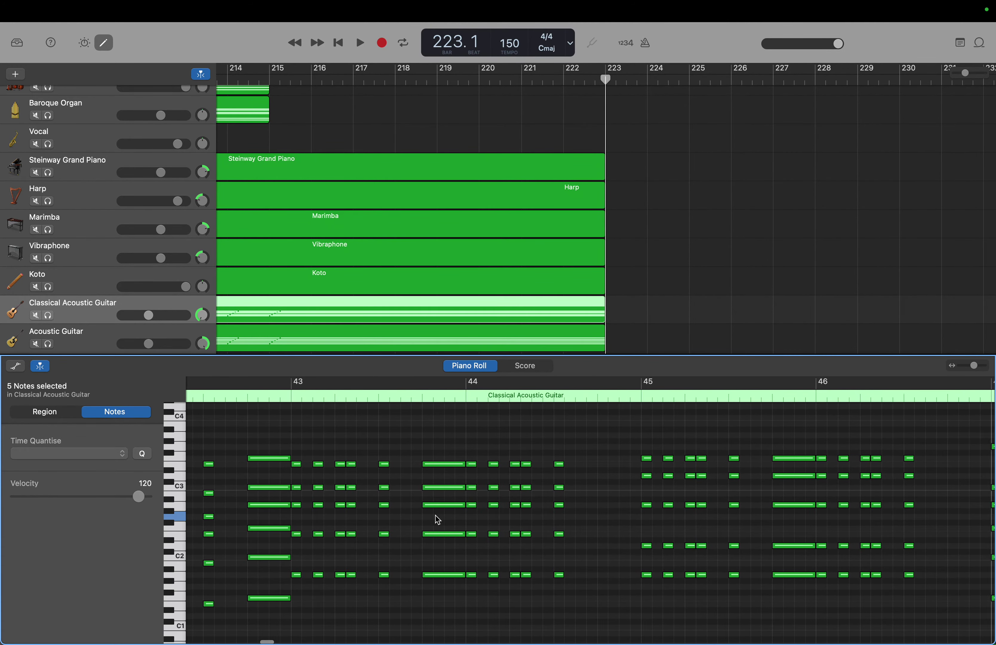
pyautogui.hscroll(-2, 438, 519)
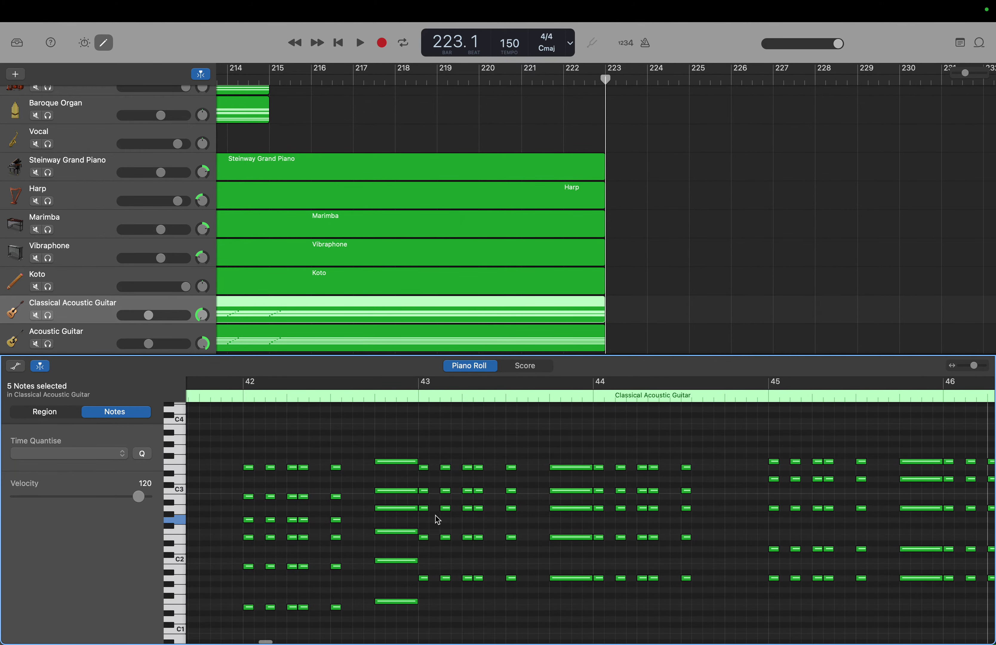
pyautogui.hscroll(-2, 435, 515)
pyautogui.scroll(1, 435, 515)
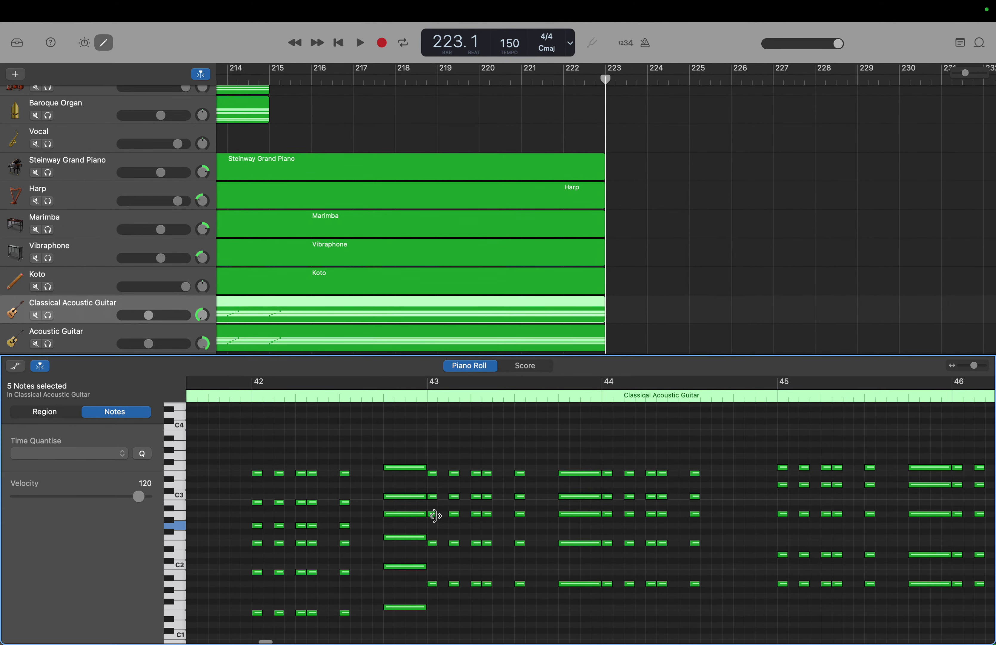
pyautogui.scroll(-2, 435, 516)
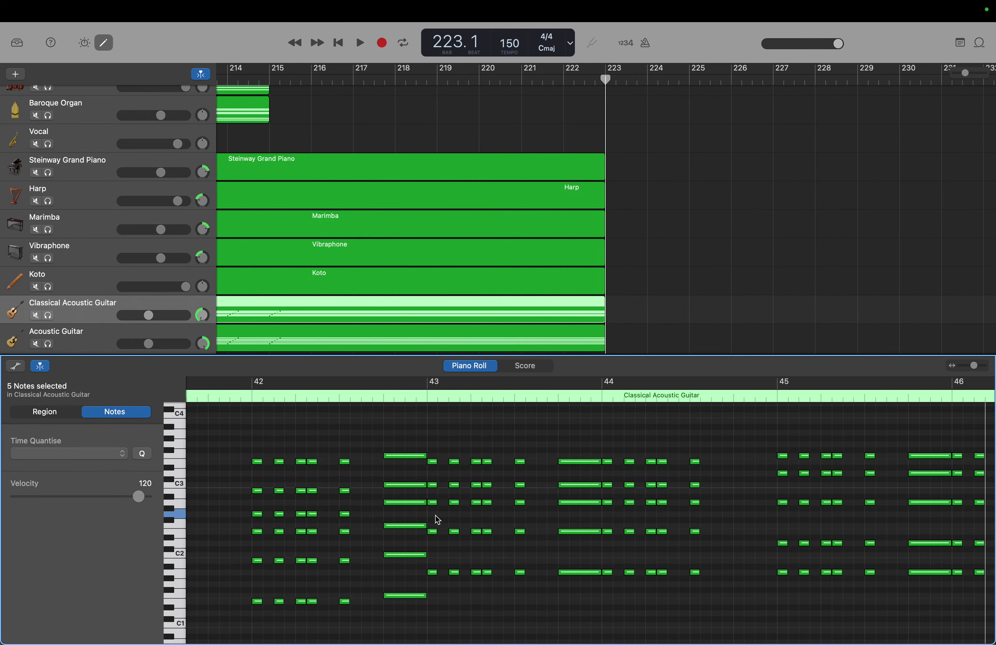
pyautogui.hscroll(-10, 436, 515)
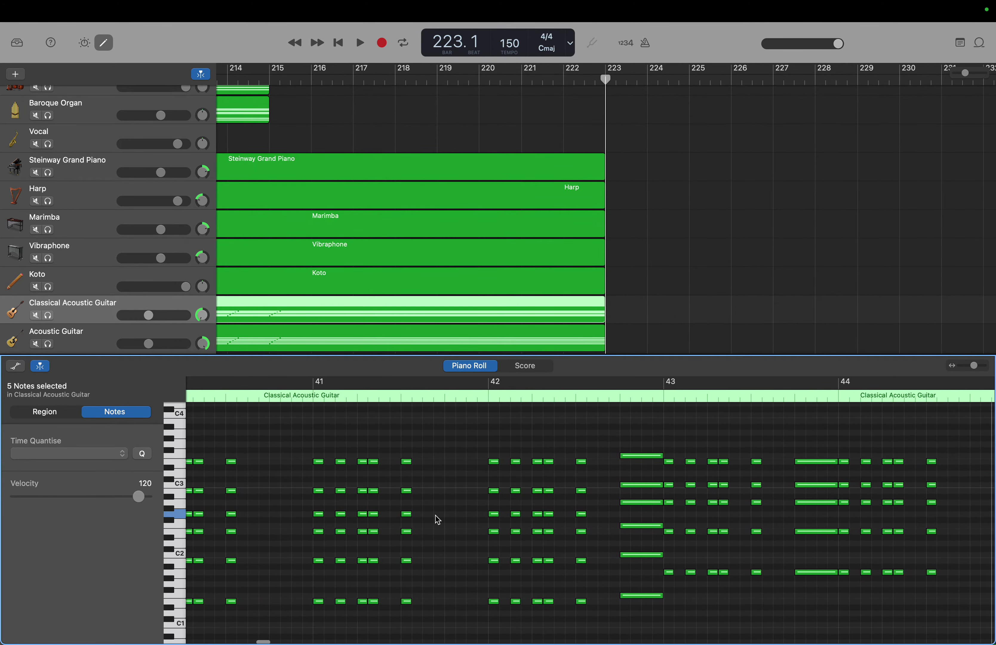
pyautogui.hscroll(-15, 435, 515)
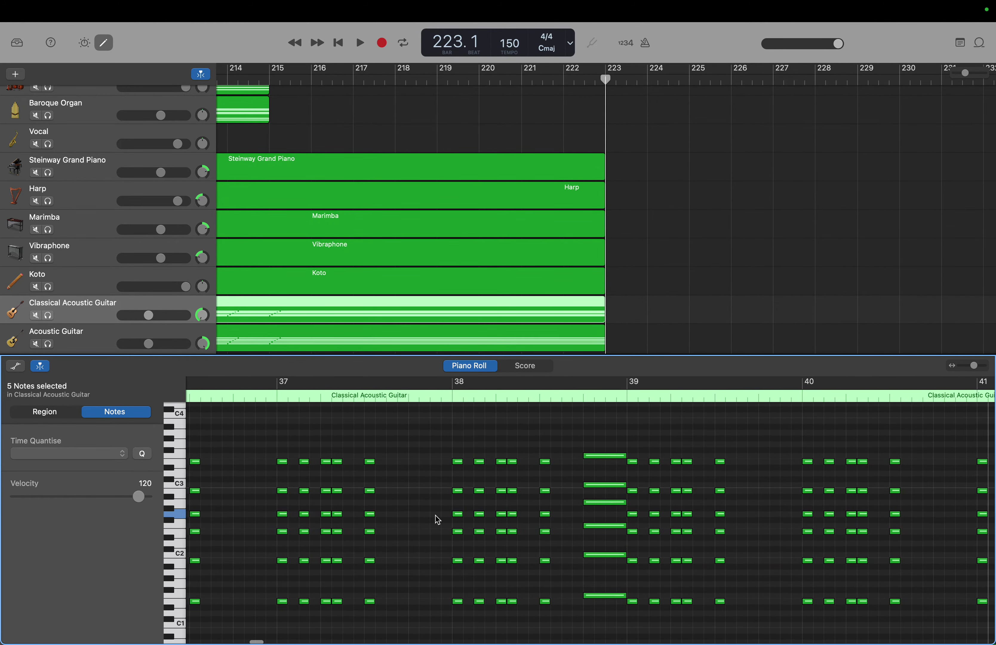
pyautogui.hscroll(-18, 435, 514)
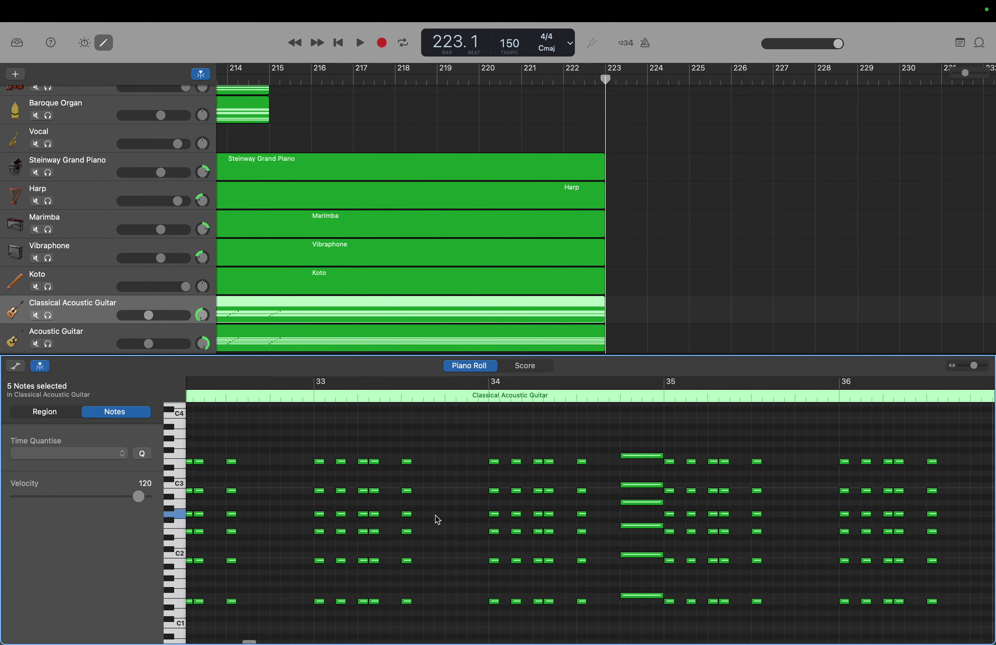
pyautogui.hscroll(-20, 435, 514)
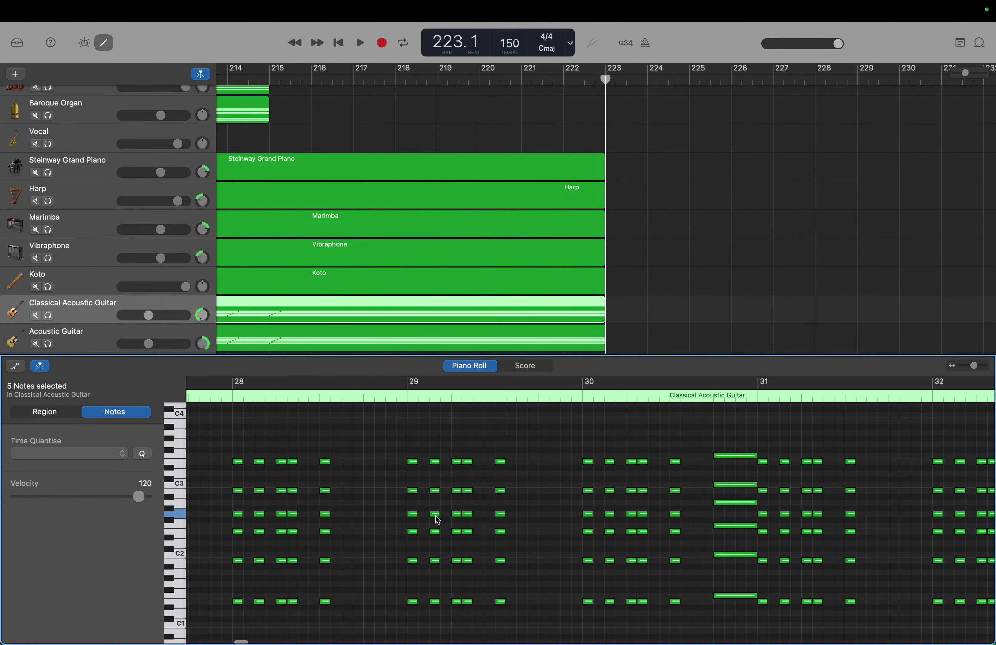
pyautogui.hscroll(-5, 435, 515)
# Step: Lower all C3 notes to B2 and all A2 notes to G2 from bar 197 through bar 222 of the Classical Acoustic Guitar part
pyautogui.hscroll(20, 435, 515)
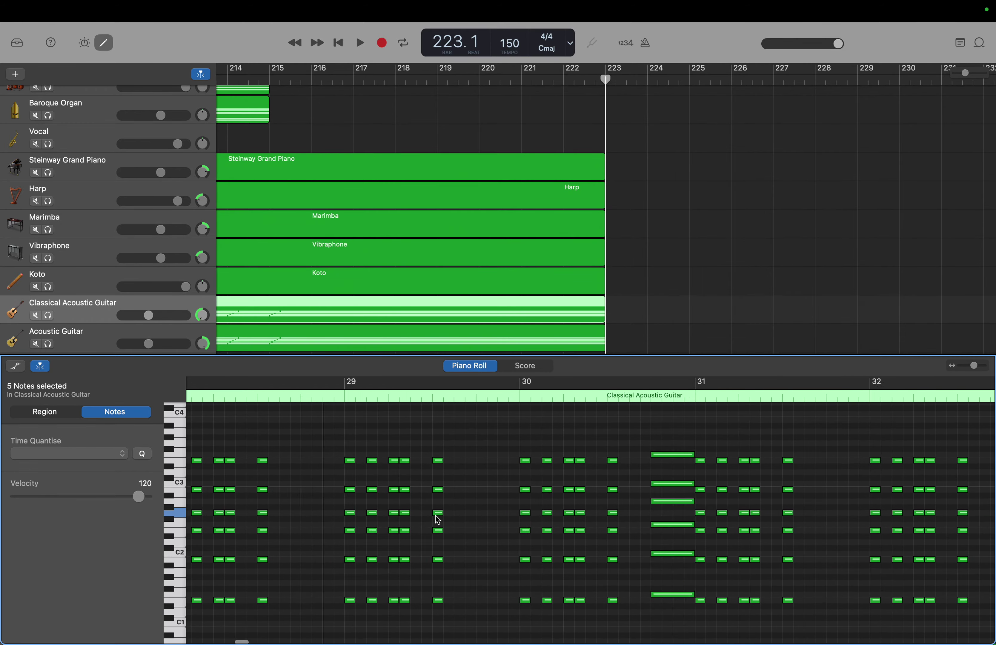
pyautogui.hscroll(20, 435, 514)
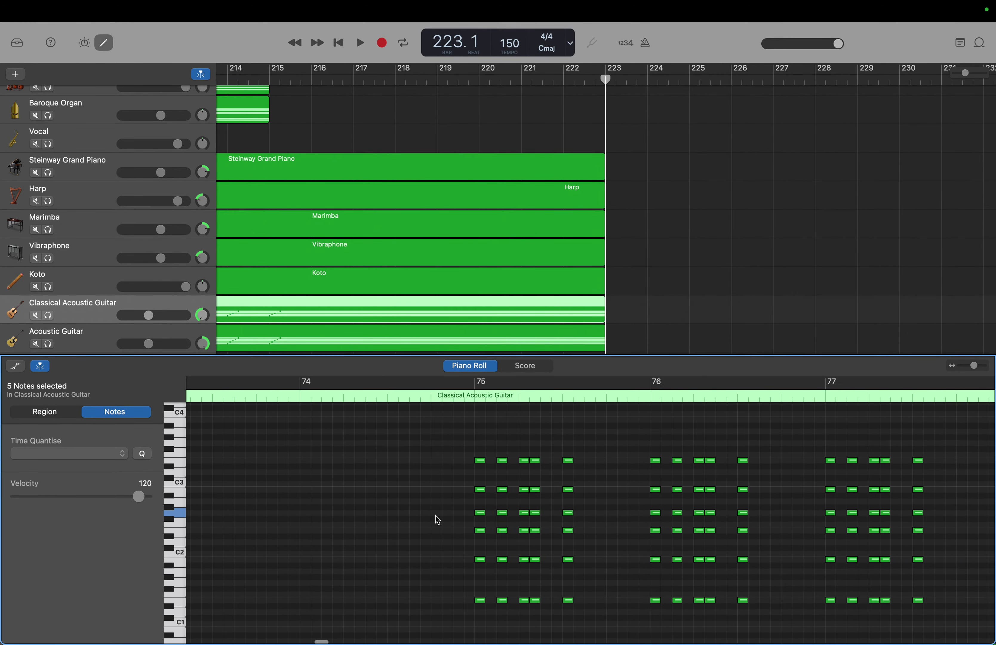
pyautogui.hscroll(20, 435, 514)
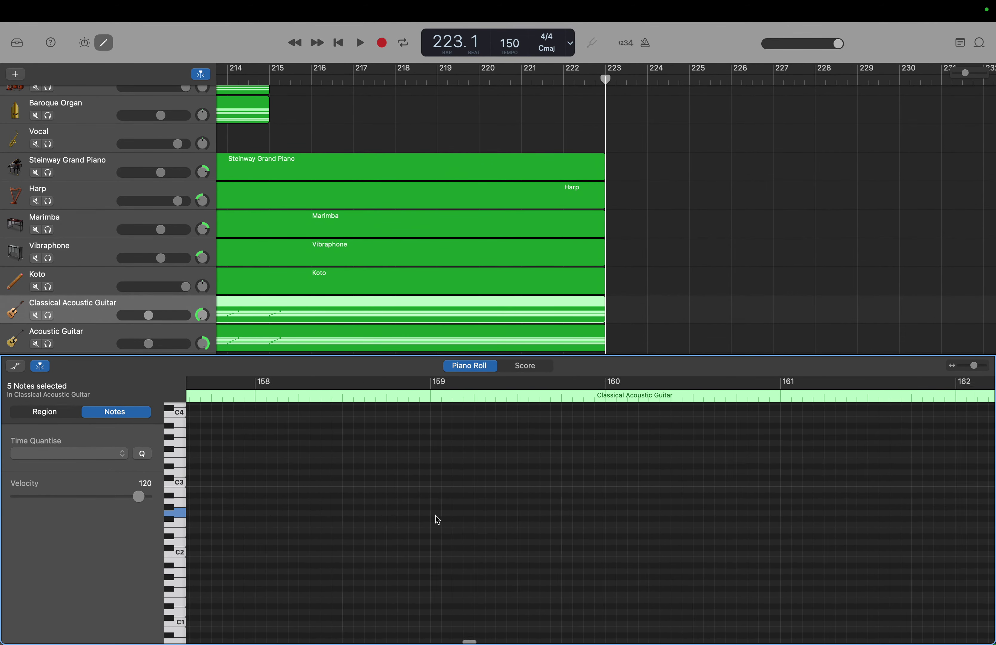
pyautogui.hscroll(20, 435, 515)
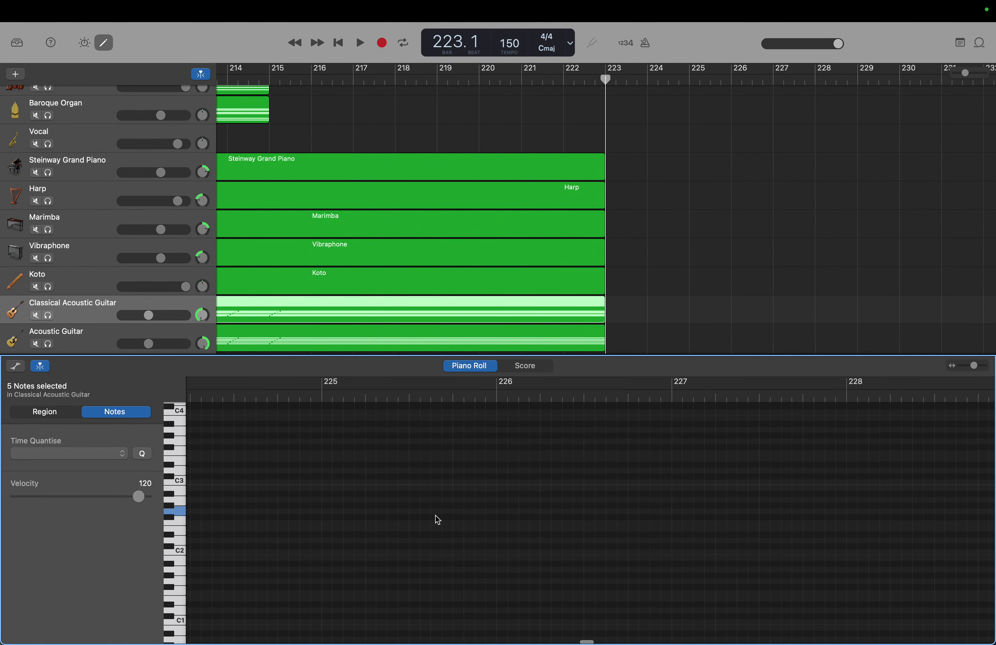
pyautogui.moveTo(435, 642)
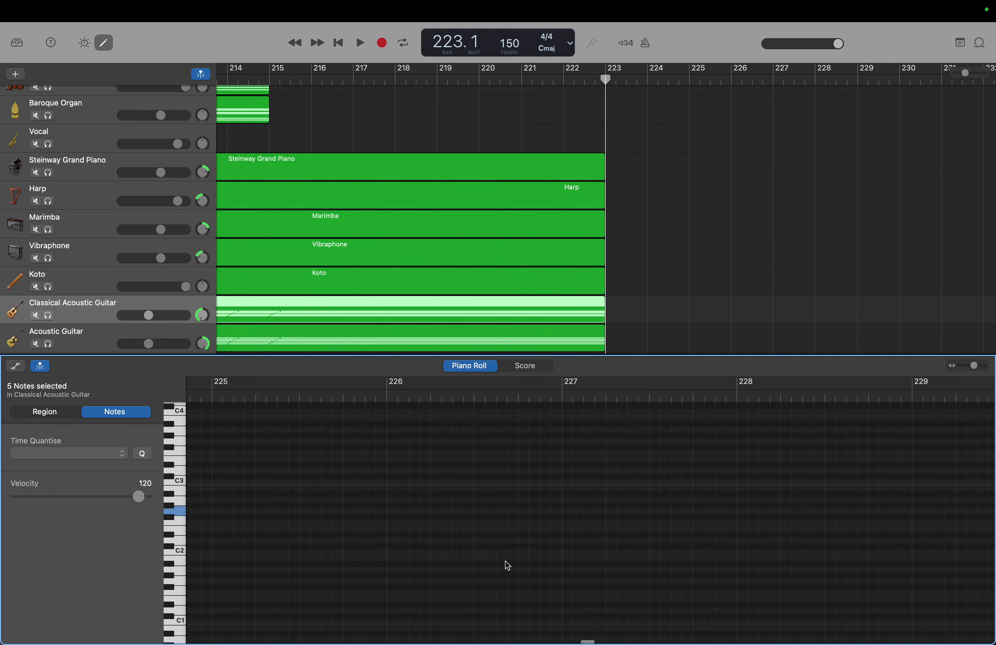
pyautogui.hscroll(-12, 505, 560)
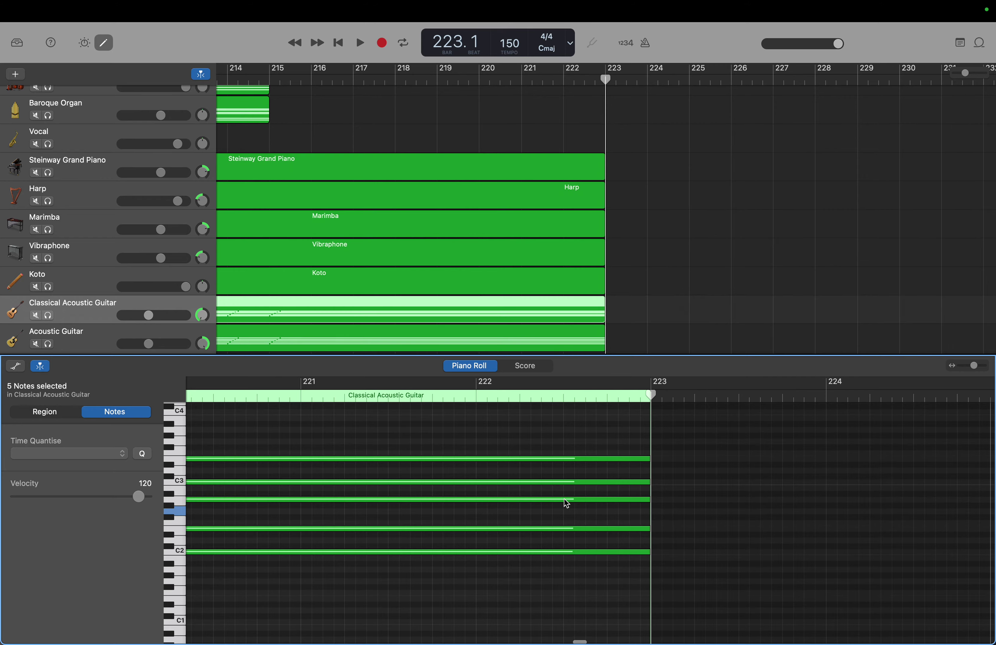
pyautogui.moveTo(666, 476); pyautogui.dragTo(460, 489)
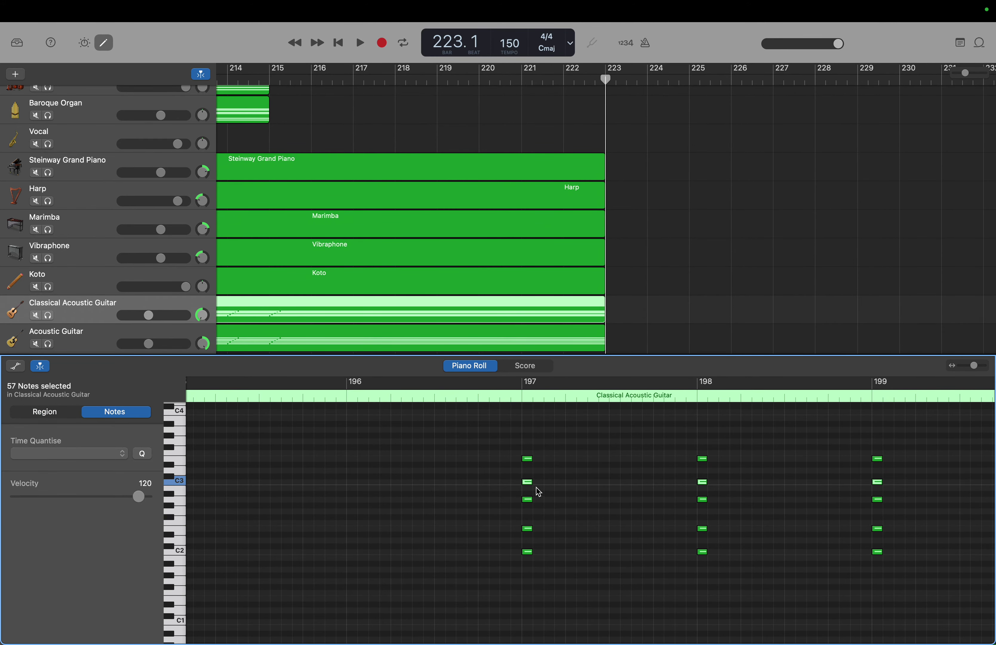
pyautogui.moveTo(529, 485); pyautogui.dragTo(529, 490)
pyautogui.click(501, 501)
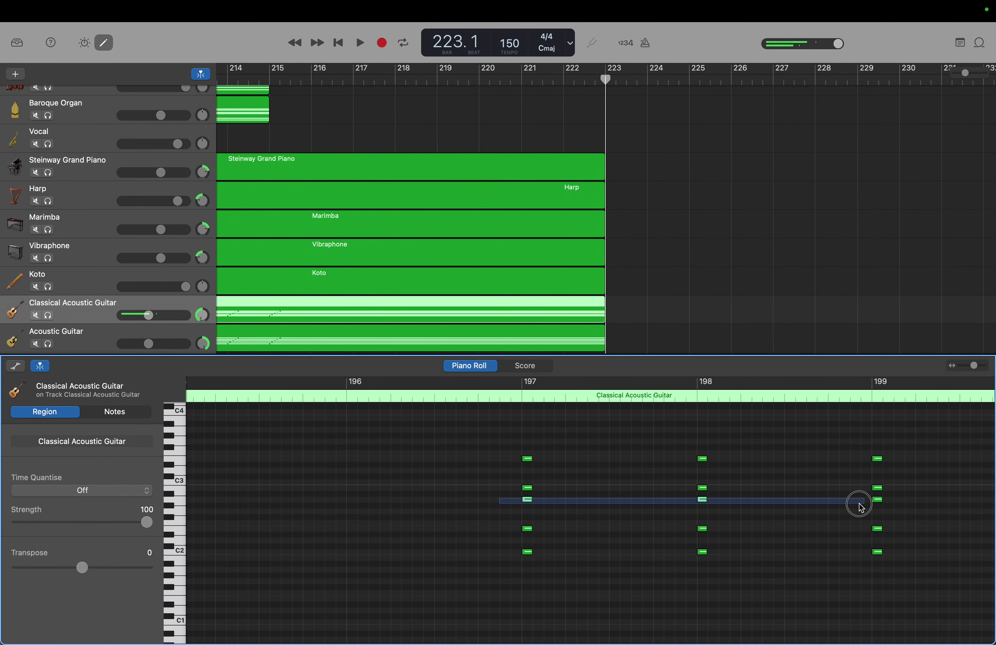
pyautogui.moveTo(860, 507); pyautogui.dragTo(960, 514)
# Step: Lower all E2 notes from bar 197 through bar 222 of the Classical Acoustic Guitar part to D2
pyautogui.click(960, 523)
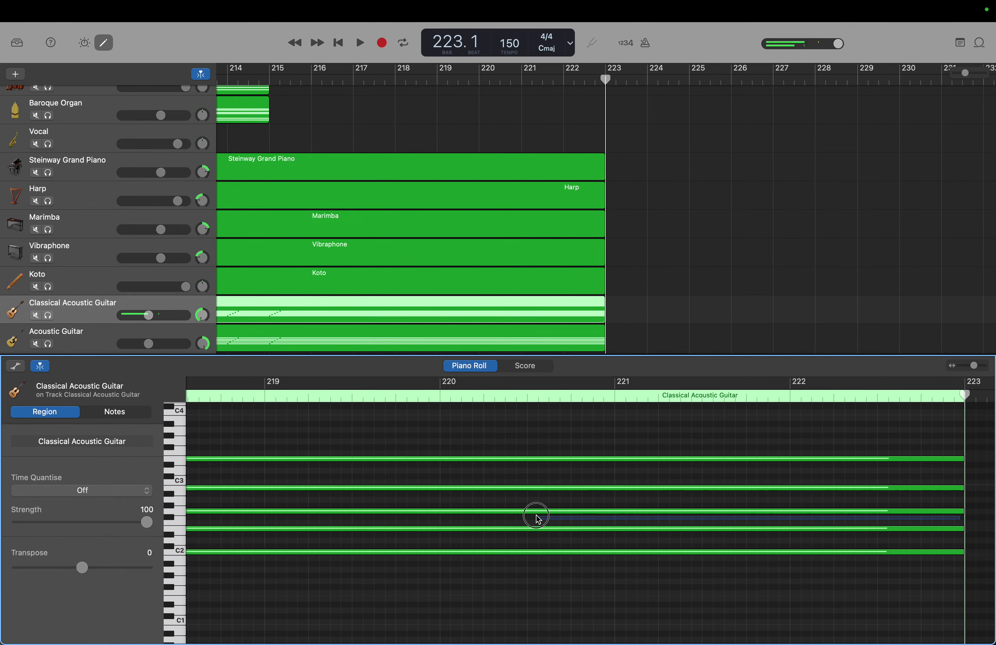
pyautogui.hscroll(-20, 533, 516)
pyautogui.hscroll(-7, 293, 526)
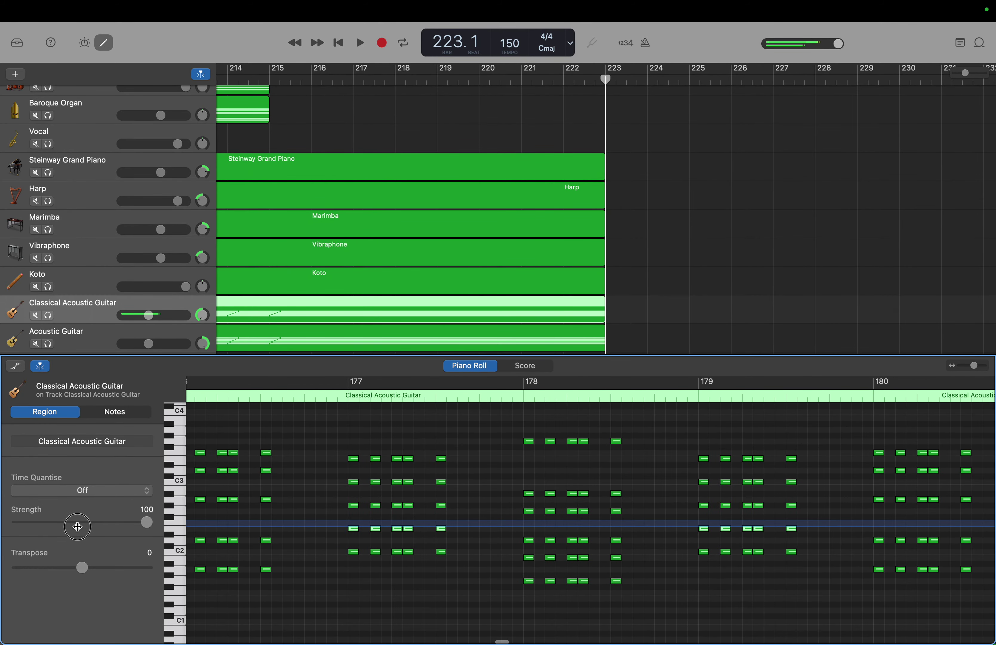
pyautogui.hscroll(15, 989, 600)
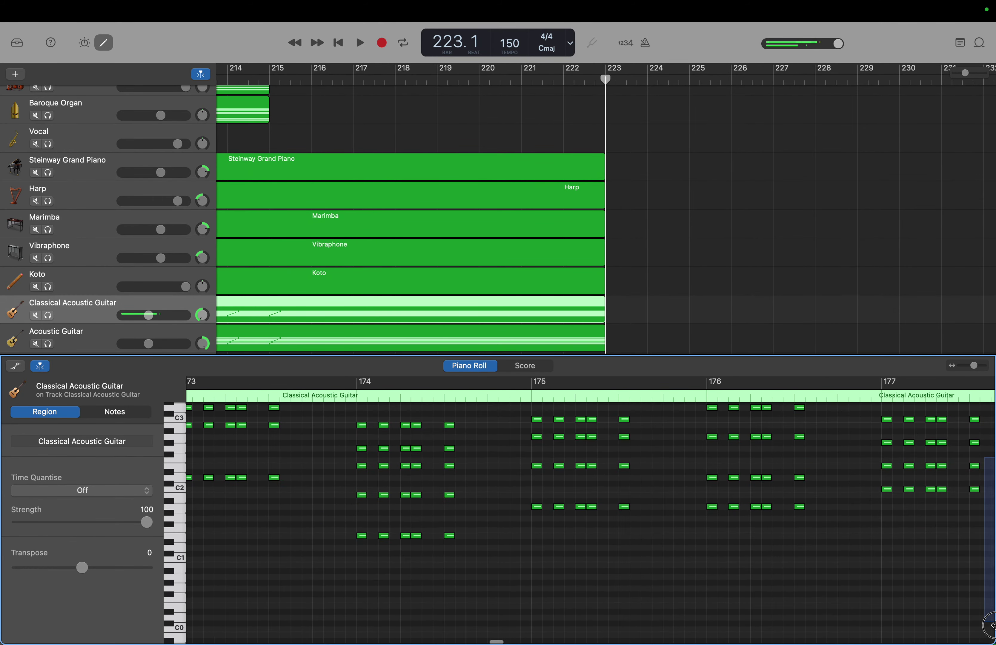
pyautogui.scroll(-5, 989, 565)
pyautogui.hscroll(15, 989, 519)
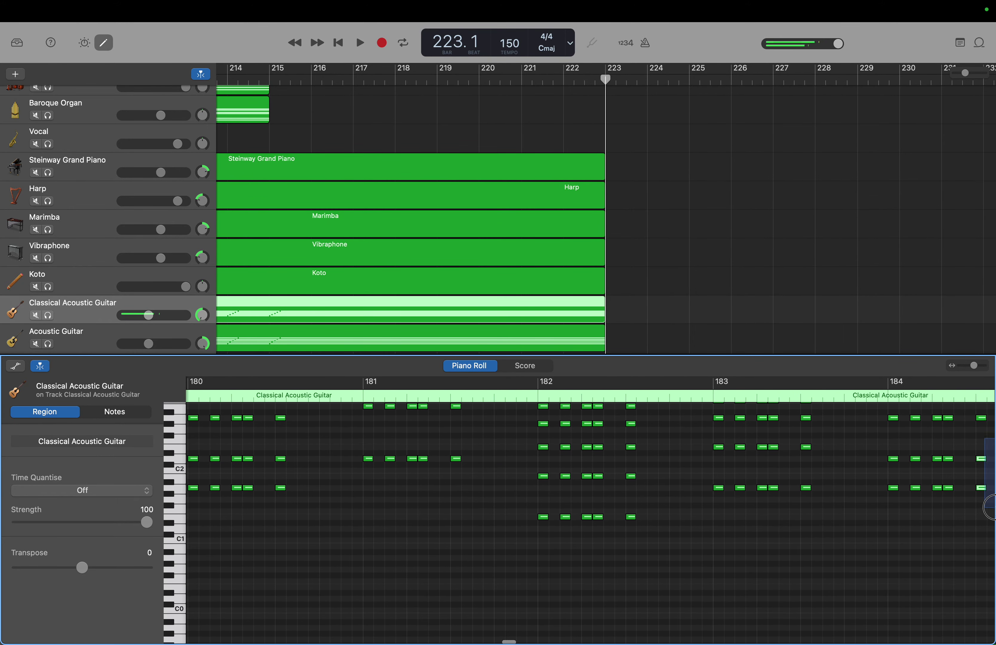
pyautogui.hscroll(15, 990, 533)
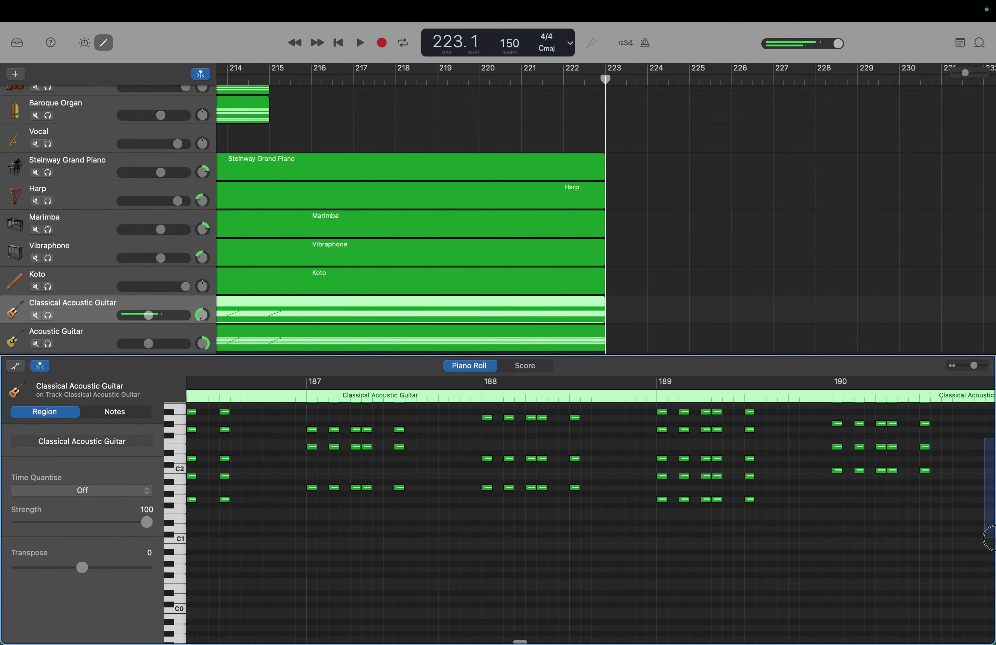
pyautogui.hscroll(12, 989, 553)
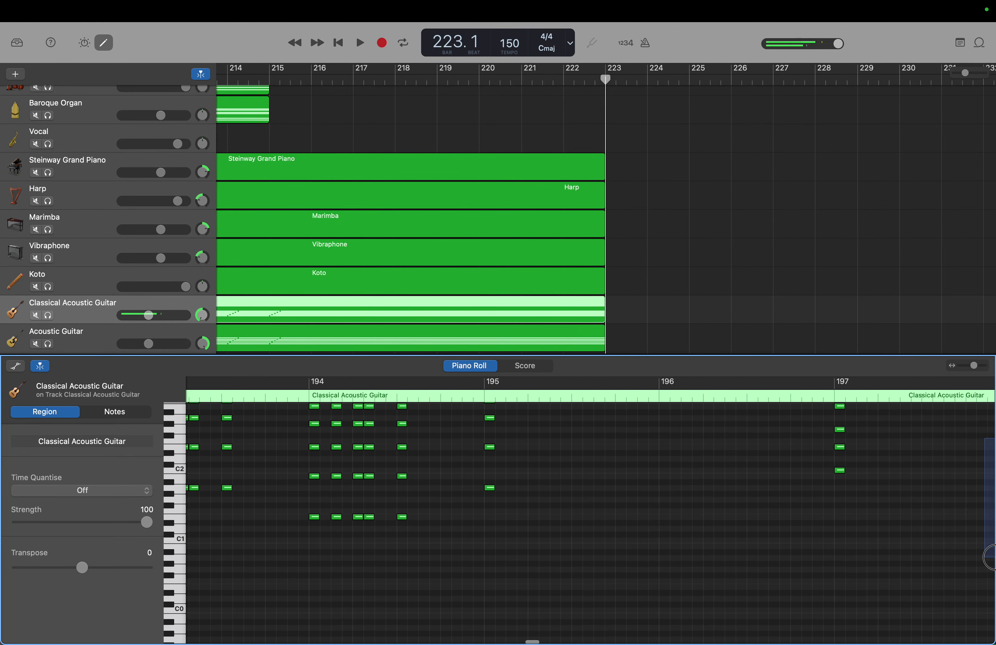
pyautogui.moveTo(990, 572); pyautogui.dragTo(266, 463)
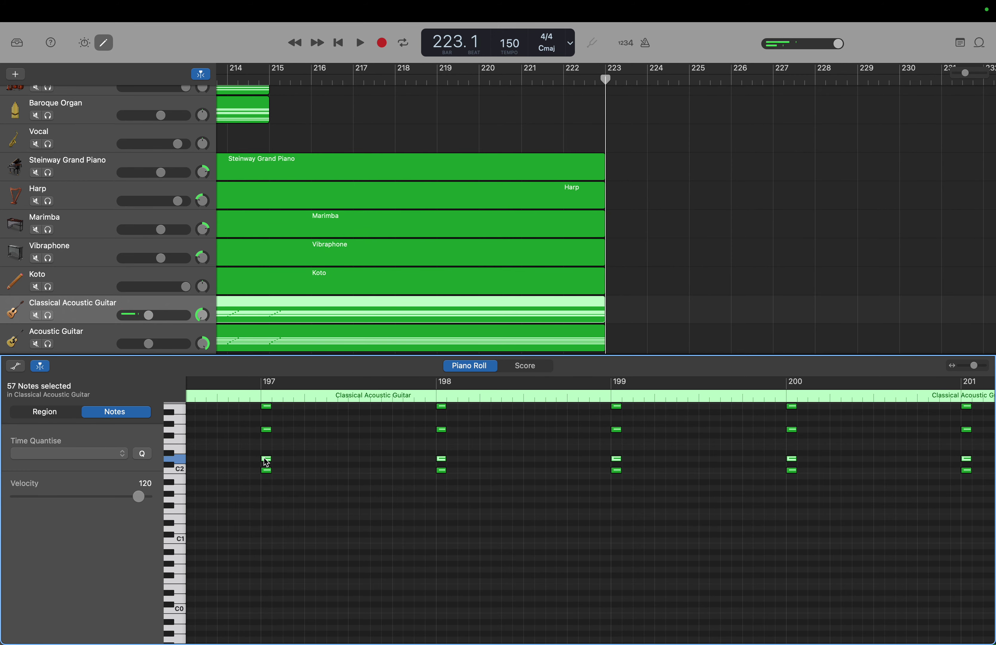
pyautogui.scroll(10, 267, 463)
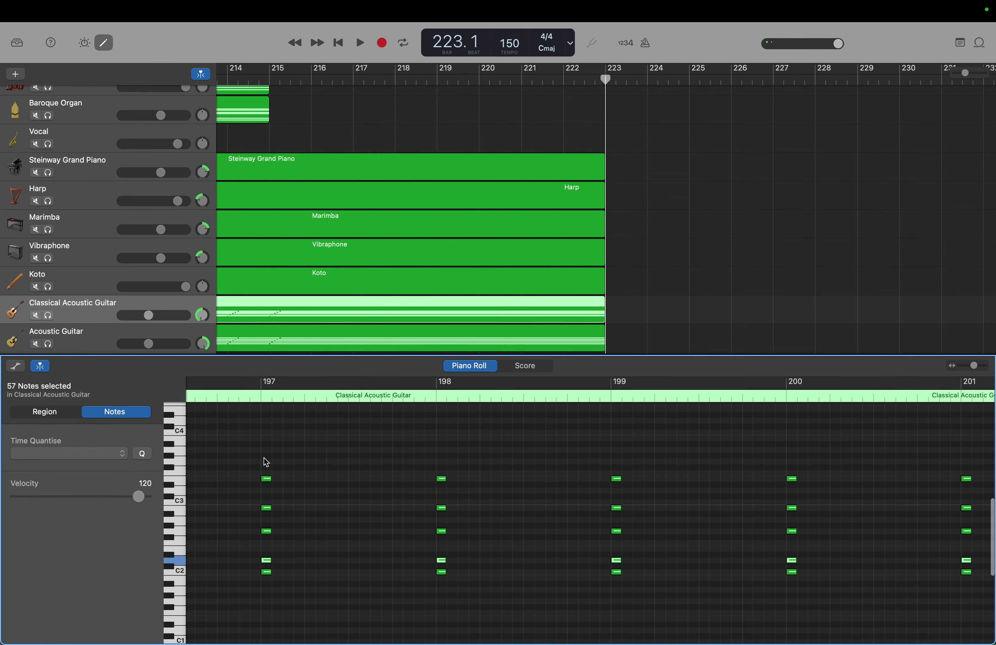
pyautogui.hscroll(15, 264, 457)
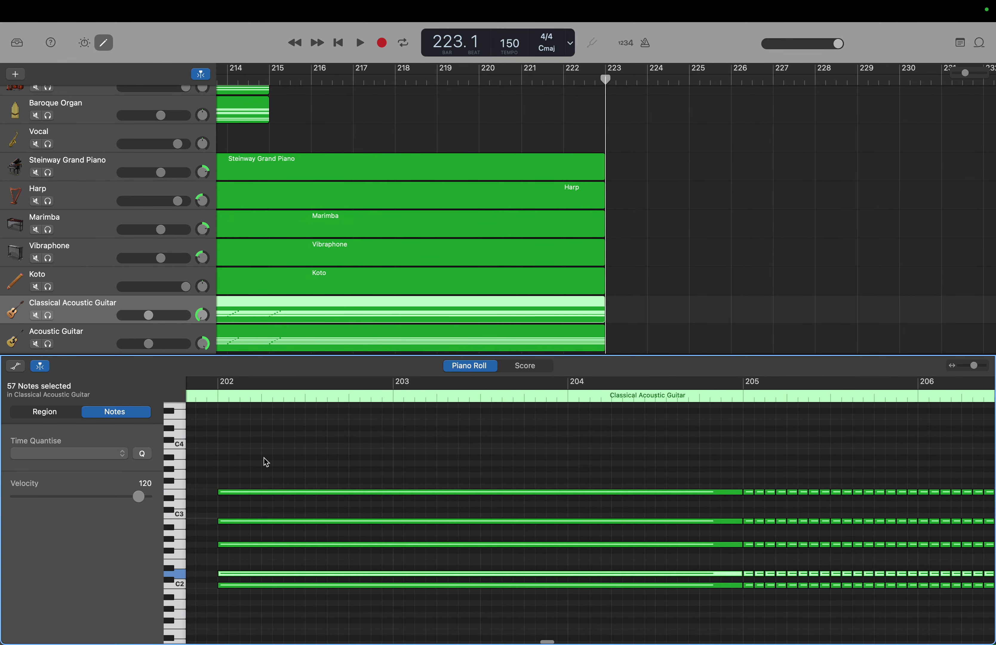
pyautogui.hscroll(20, 264, 458)
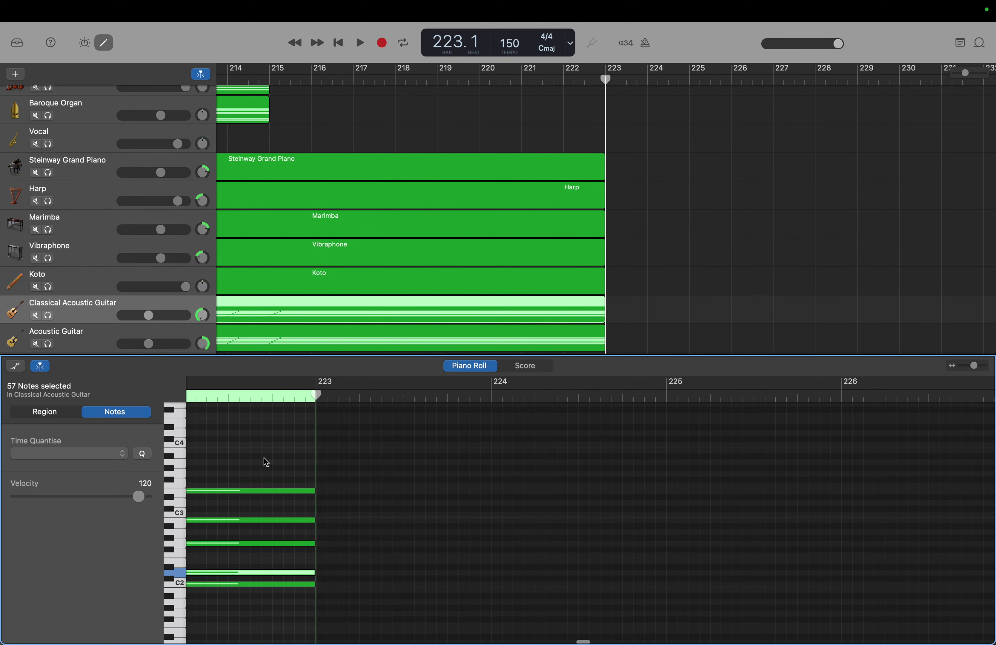
pyautogui.hscroll(-8, 264, 457)
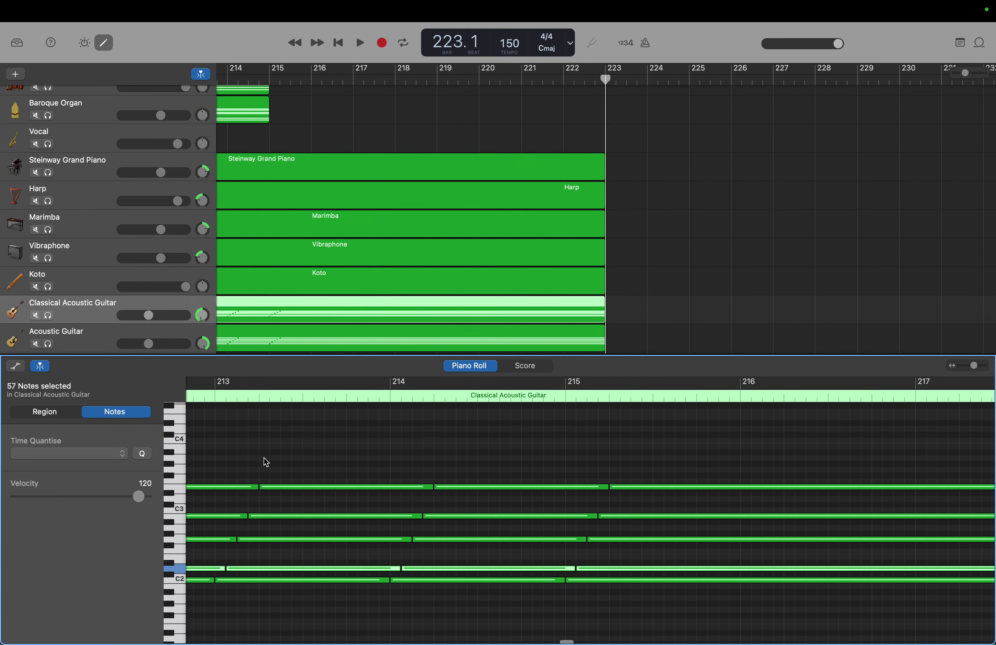
# Step: Compare the closing chord notes of the Classical Acoustic Guitar part with those of the Acoustic Guitar part
pyautogui.hscroll(-3, 264, 458)
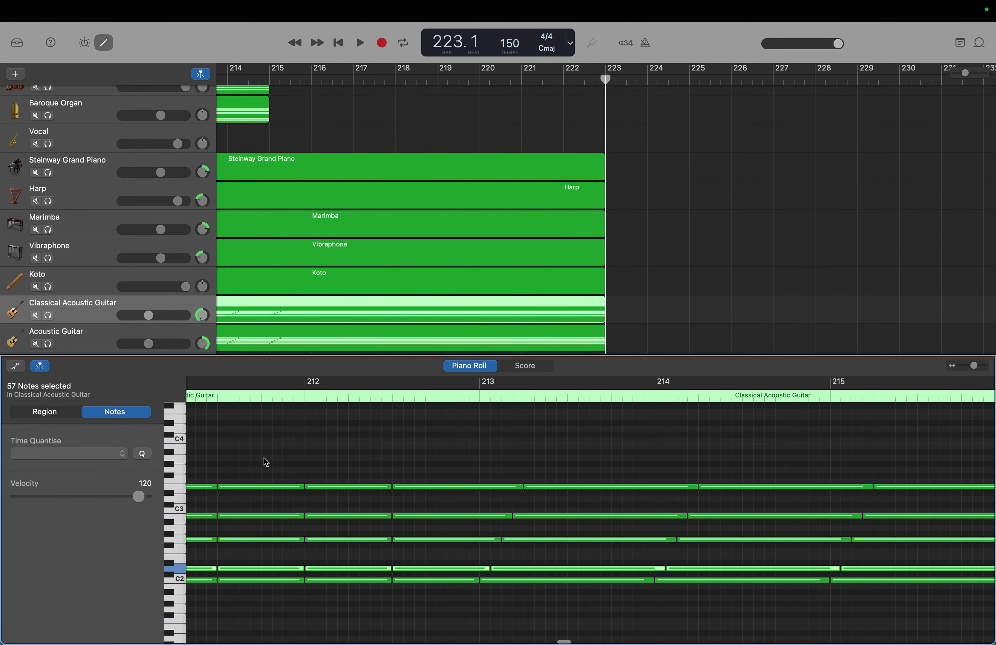
pyautogui.scroll(-5, 48, 298)
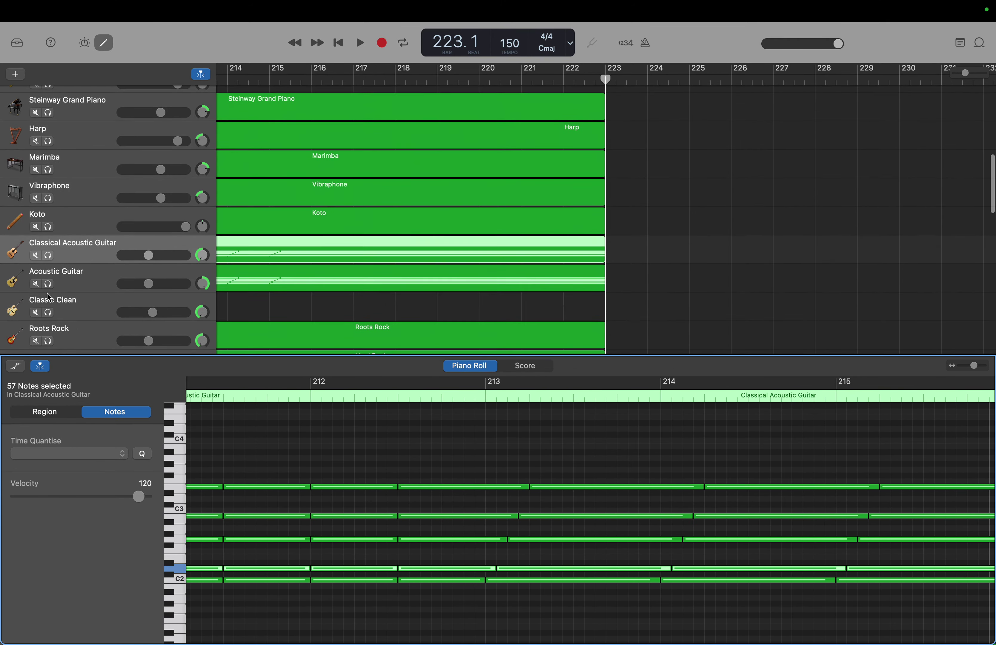
pyautogui.click(67, 279)
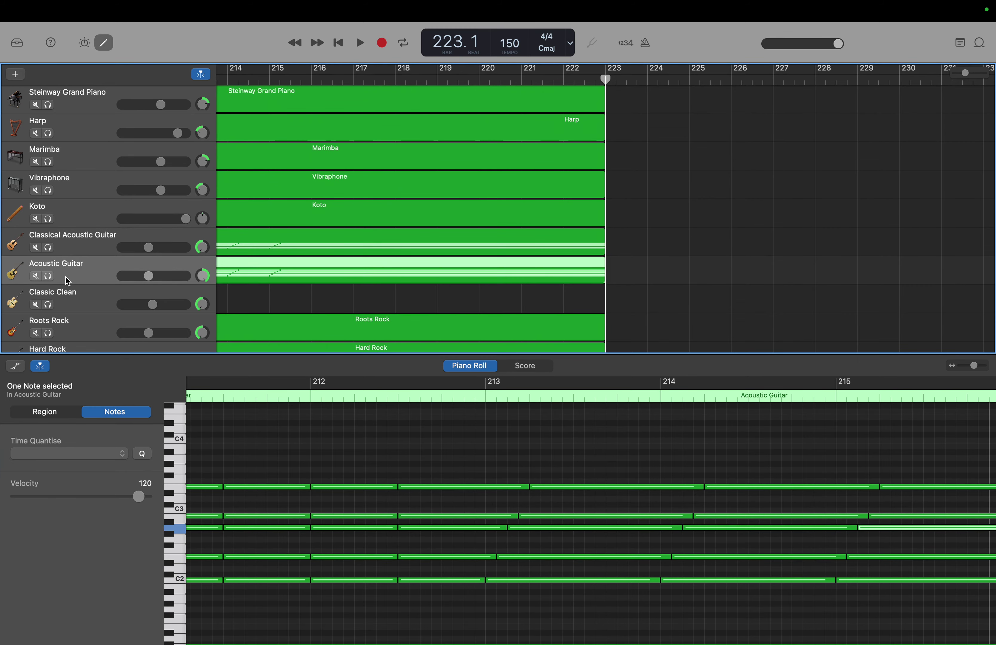
pyautogui.click(74, 250)
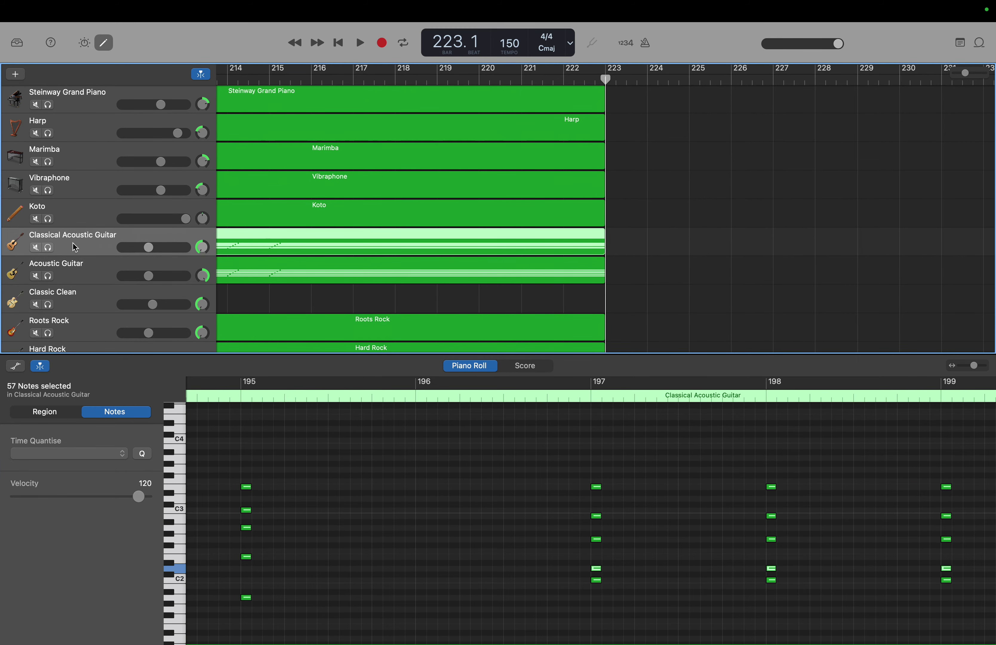
pyautogui.click(85, 278)
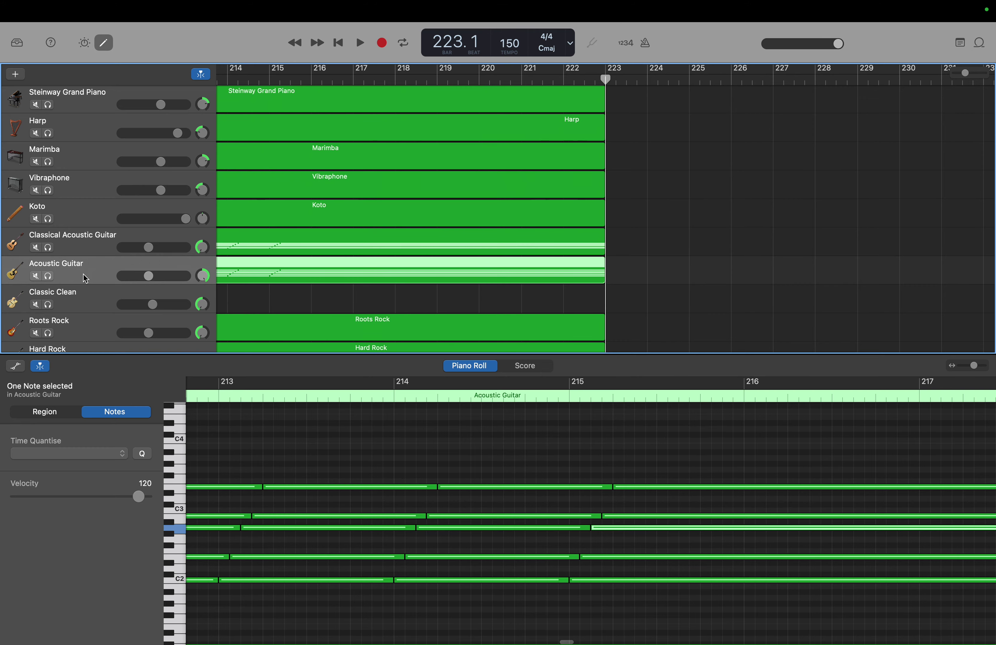
# Step: Compare the Roots Rock and Hard Rock parts' notes around bars 193 to 195
pyautogui.scroll(-3, 85, 277)
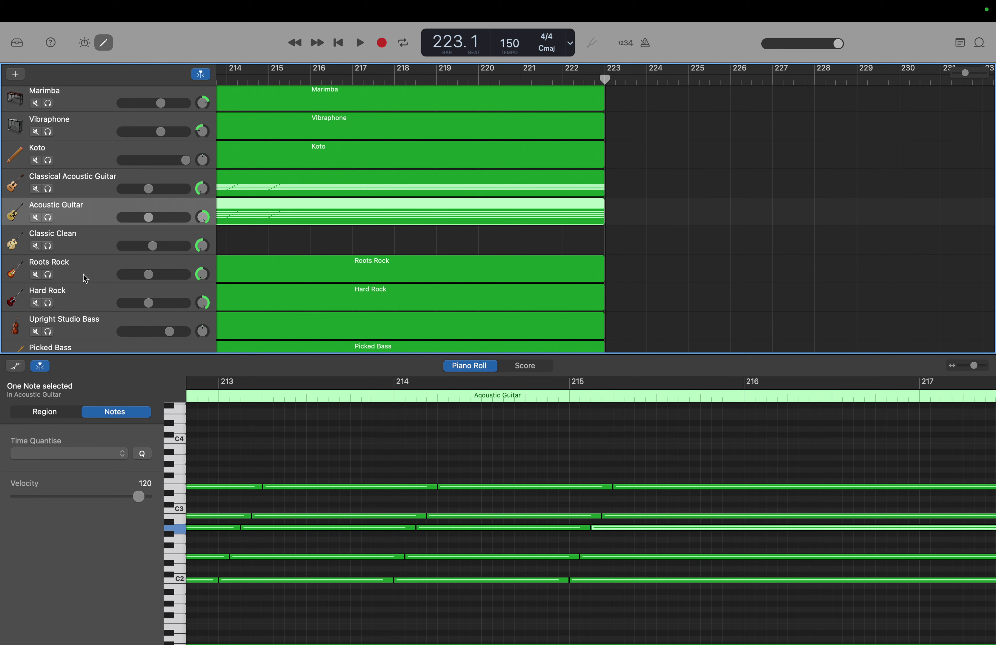
pyautogui.click(83, 274)
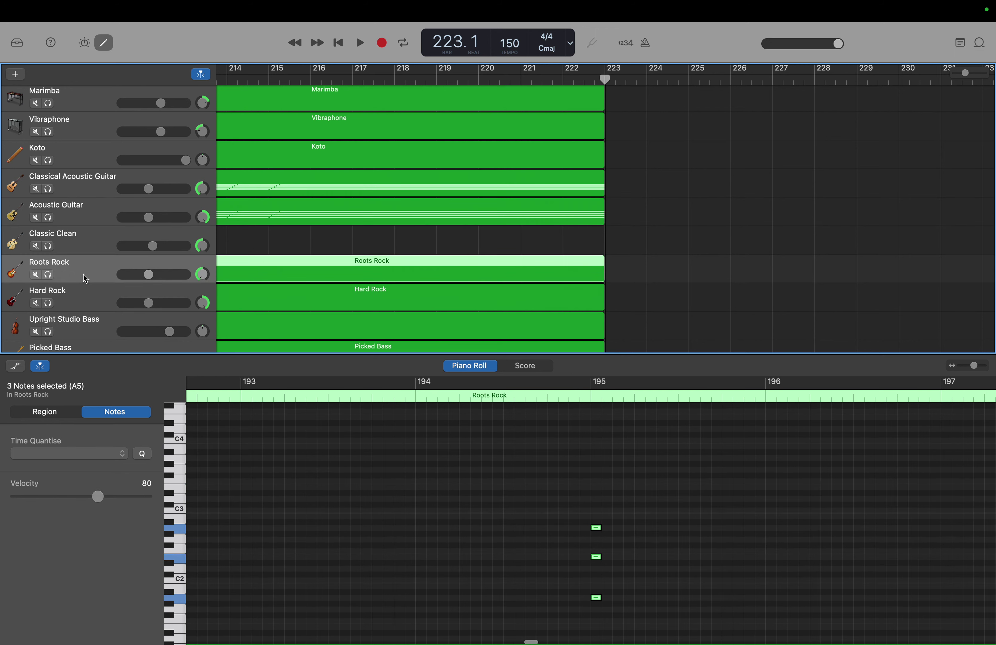
pyautogui.click(85, 302)
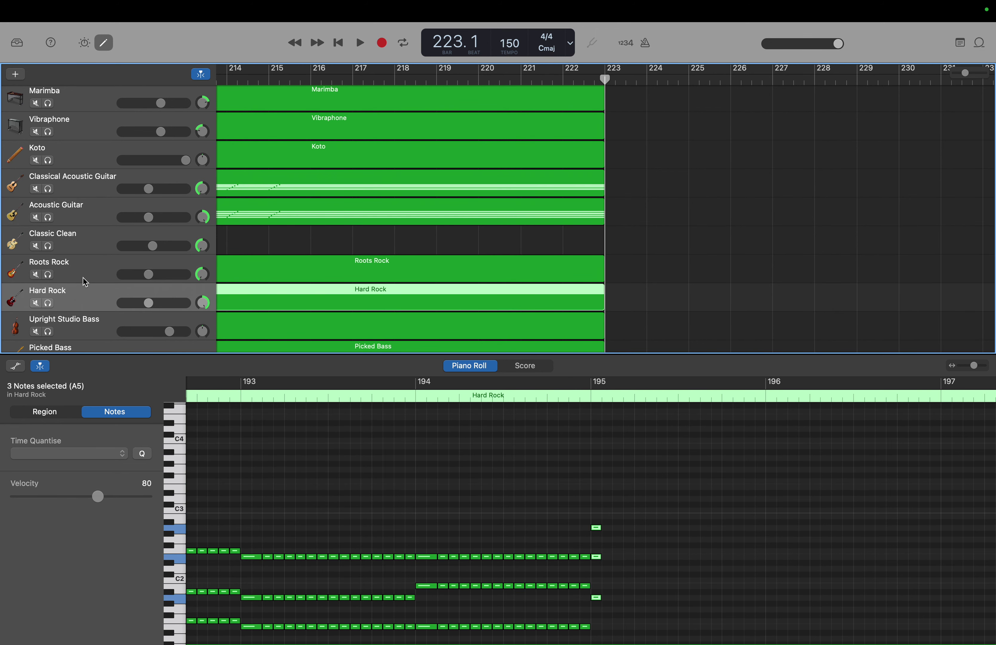
pyautogui.click(84, 279)
pyautogui.click(83, 296)
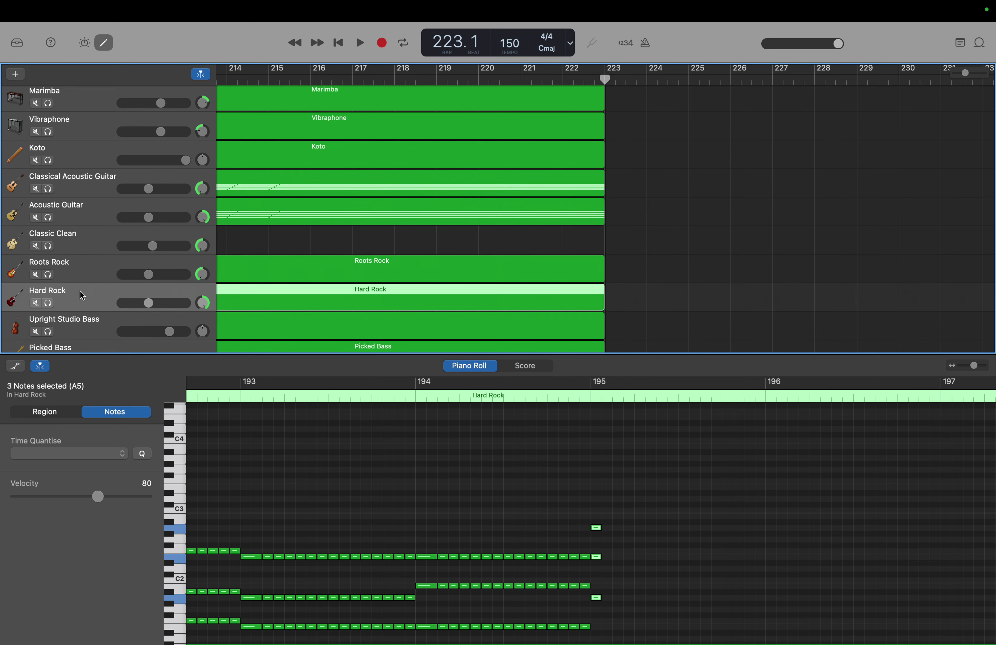